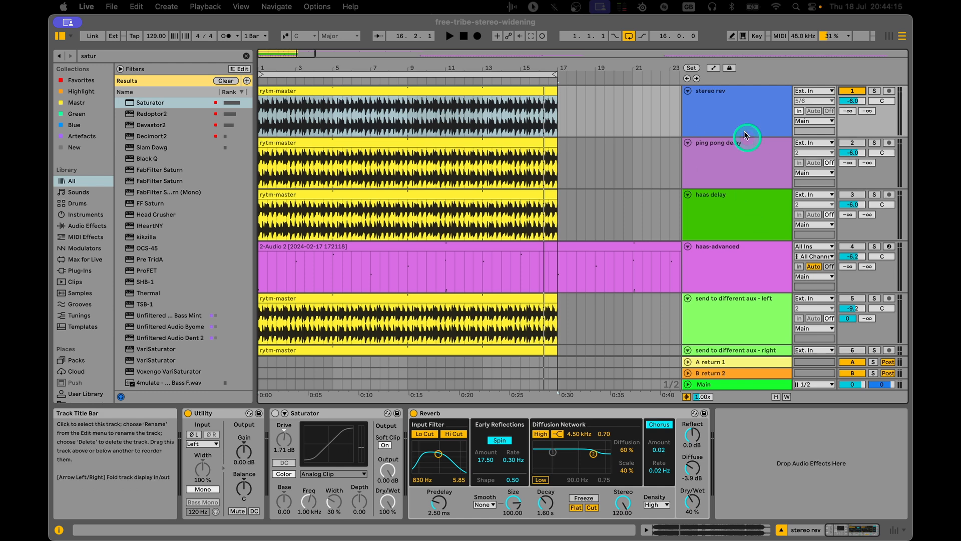
Audition the stereo rev track's rytm-master clip from its start with the Reverb bypassed.
{"action": "left_click", "coordinate": [734, 118]}
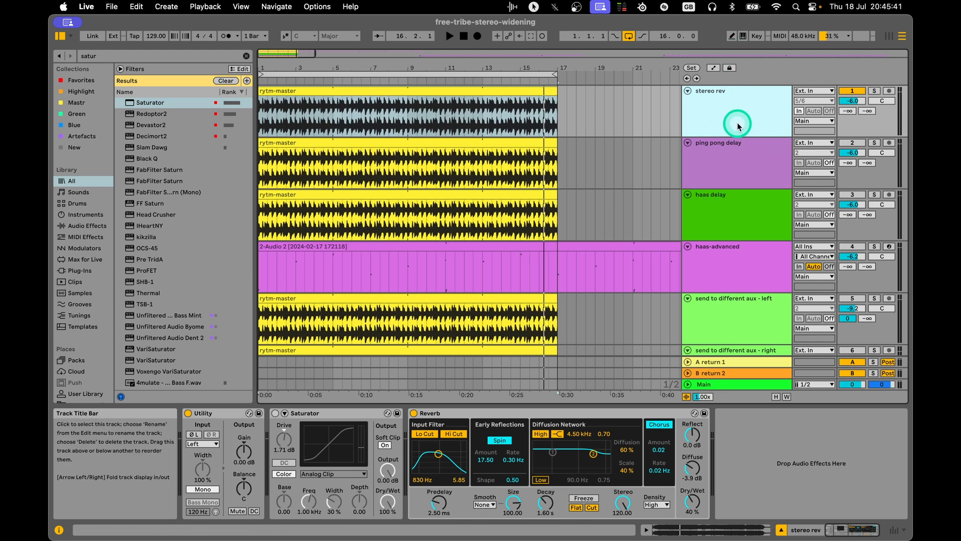
{"action": "left_click", "coordinate": [413, 413]}
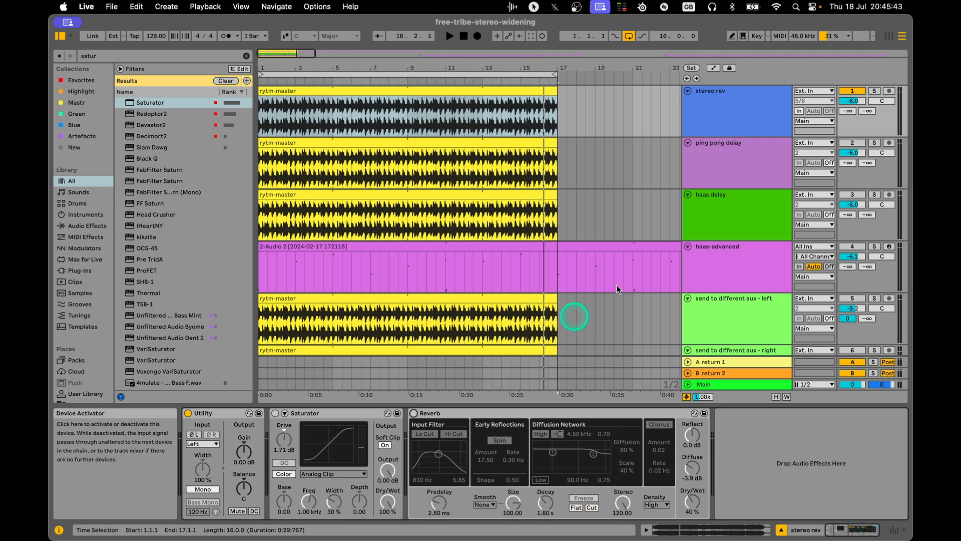
{"action": "left_click", "coordinate": [741, 120]}
{"action": "left_click", "coordinate": [384, 91]}
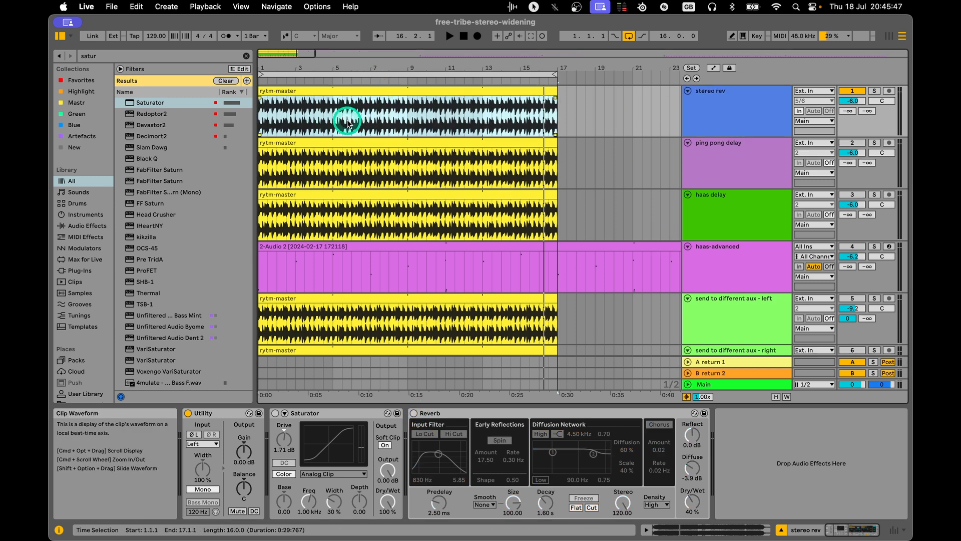
{"action": "key", "text": "space"}
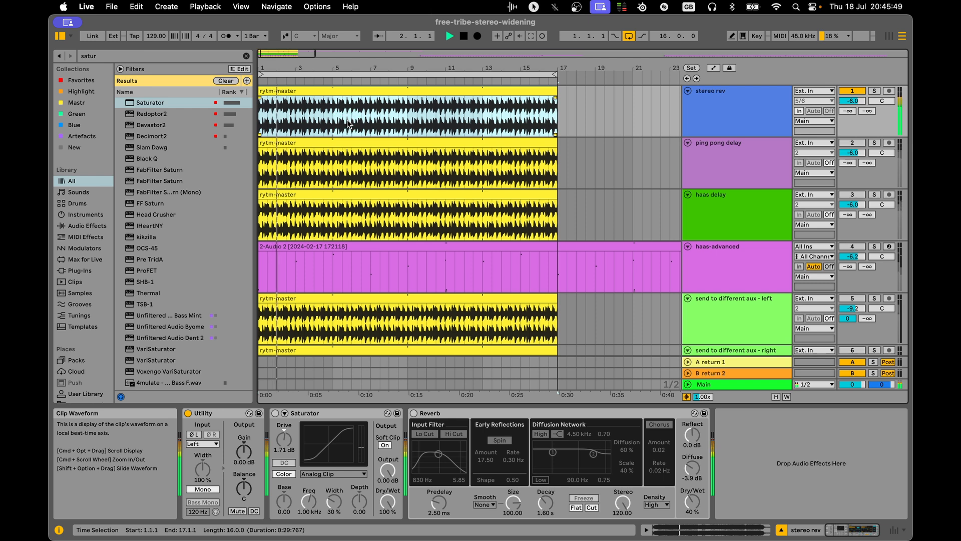
{"action": "left_click", "coordinate": [357, 124]}
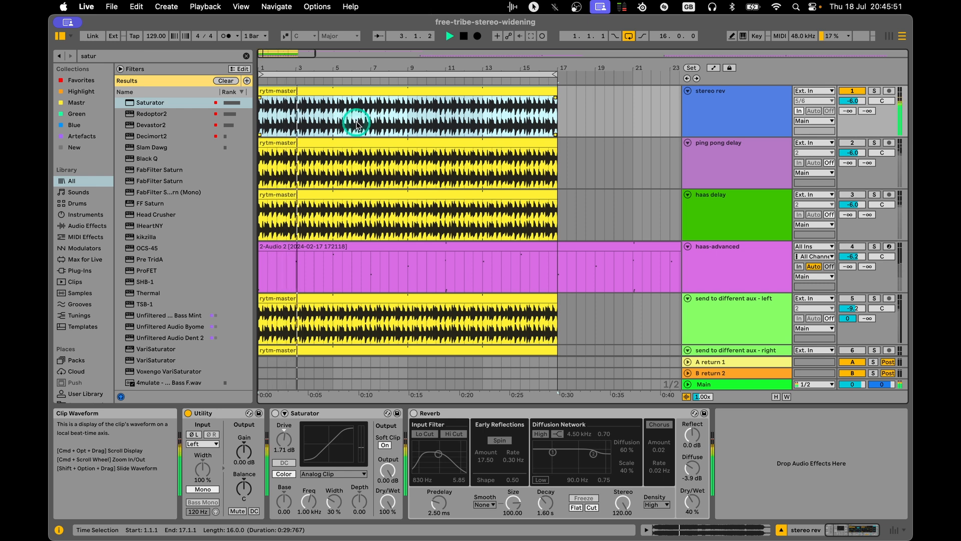
{"action": "key", "text": "space"}
Reactivate the Reverb on the stereo rev track, set its Stereo amount to 98.10 and play the clip.
{"action": "left_click", "coordinate": [414, 413]}
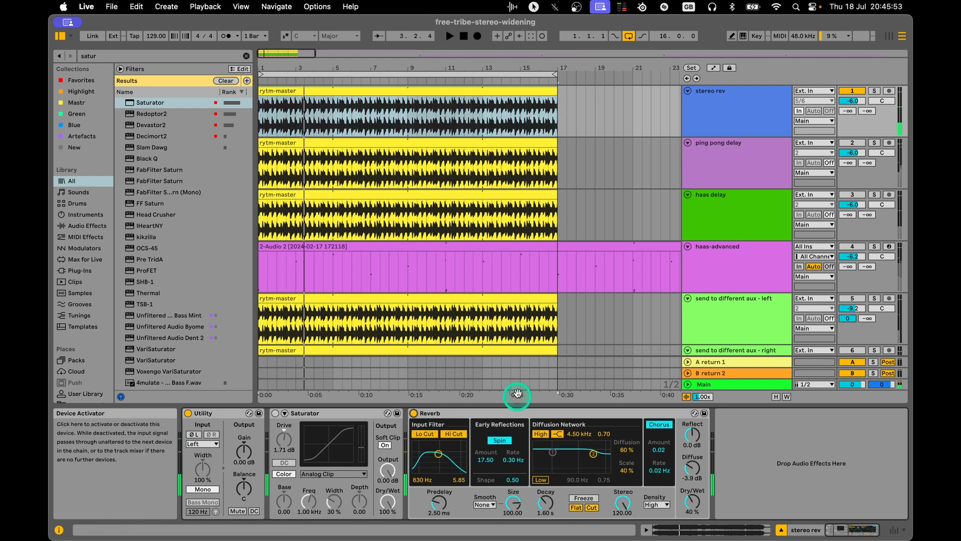
{"action": "left_click_drag", "start_coordinate": [622, 500], "coordinate": [625, 495]}
{"action": "key", "text": "space"}
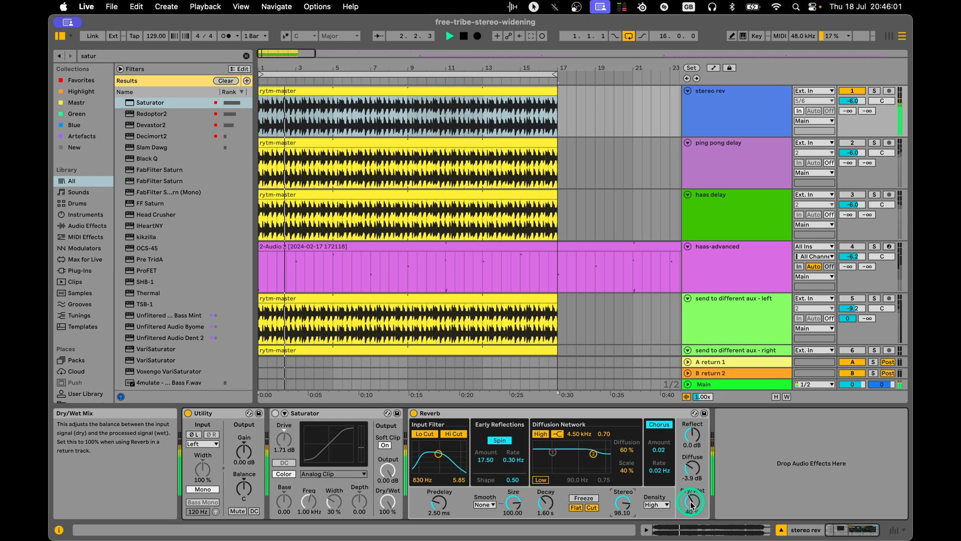
{"action": "key", "text": "space"}
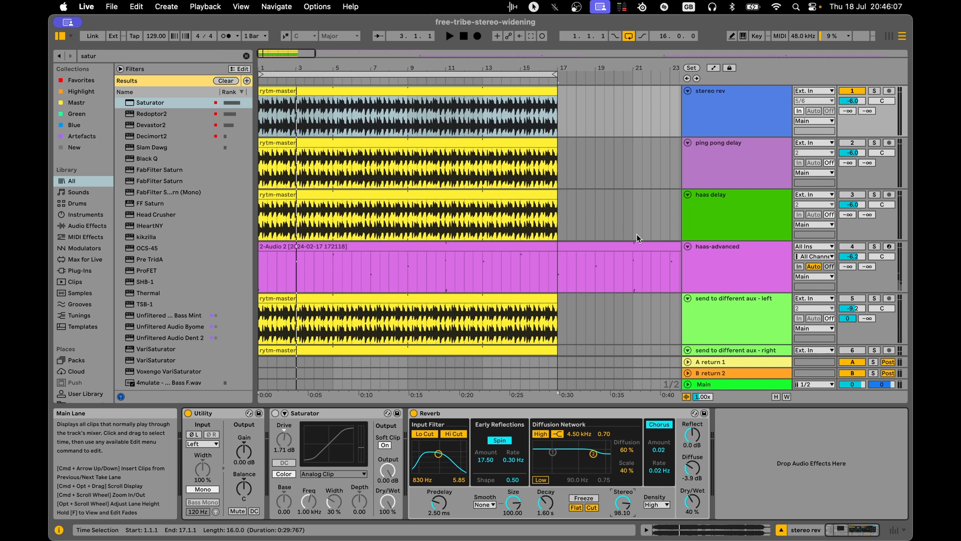
Mute the stereo rev track and activate the ping pong delay track with its device chain shown.
{"action": "left_click", "coordinate": [761, 164]}
{"action": "left_click", "coordinate": [763, 171]}
{"action": "left_click", "coordinate": [752, 127]}
{"action": "left_click", "coordinate": [745, 172]}
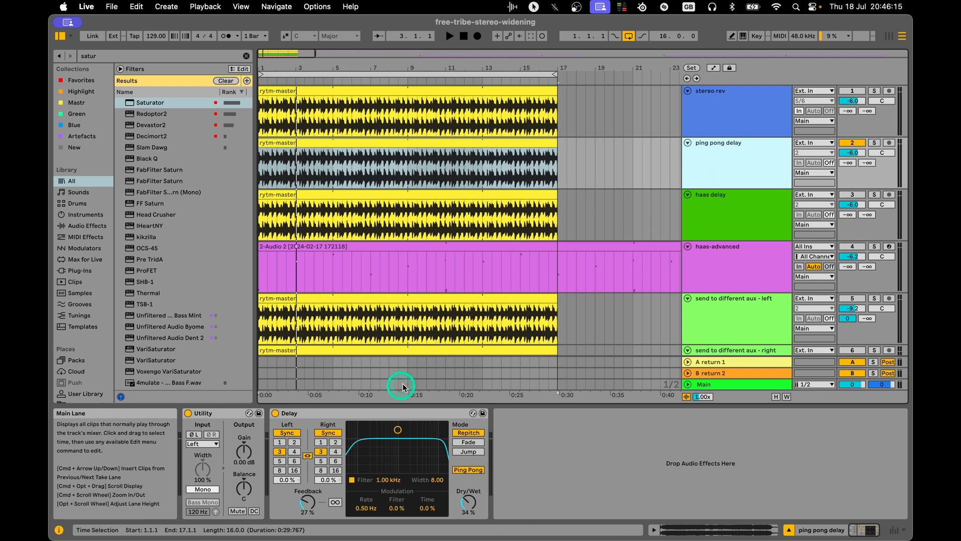
Play the ping pong delay track and compare the Delay with Ping Pong mode off and on.
{"action": "key", "text": "space"}
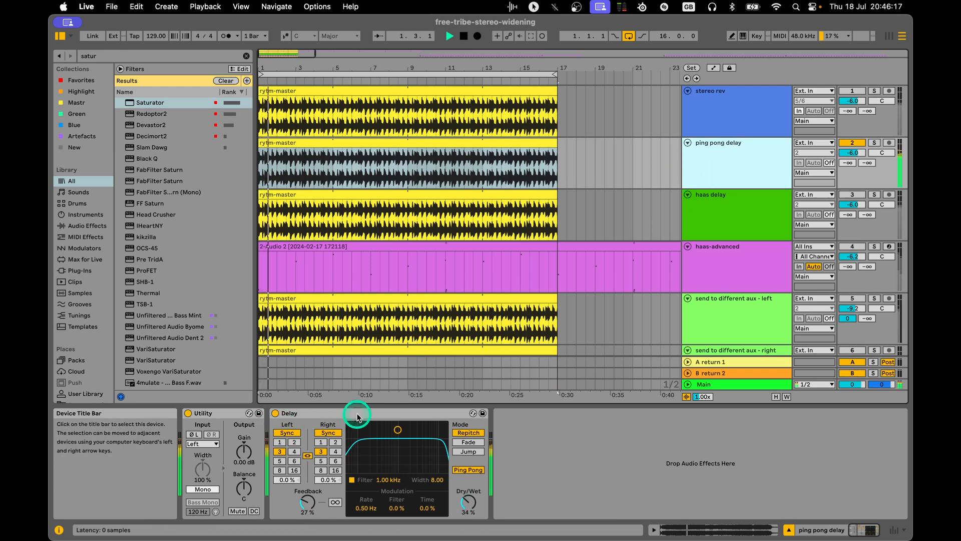
{"action": "left_click", "coordinate": [468, 471]}
{"action": "left_click", "coordinate": [469, 470]}
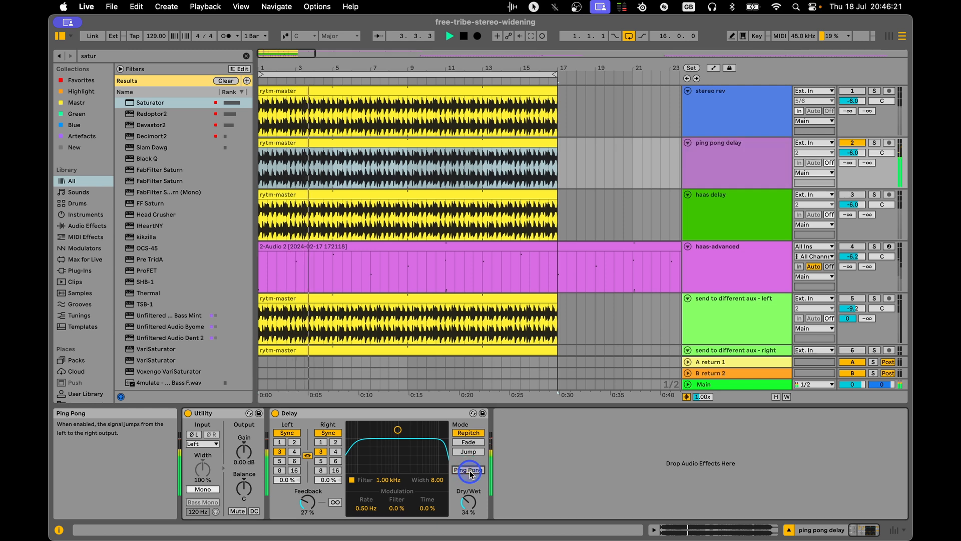
{"action": "left_click", "coordinate": [469, 503]}
{"action": "key", "text": "space"}
{"action": "left_click", "coordinate": [744, 166]}
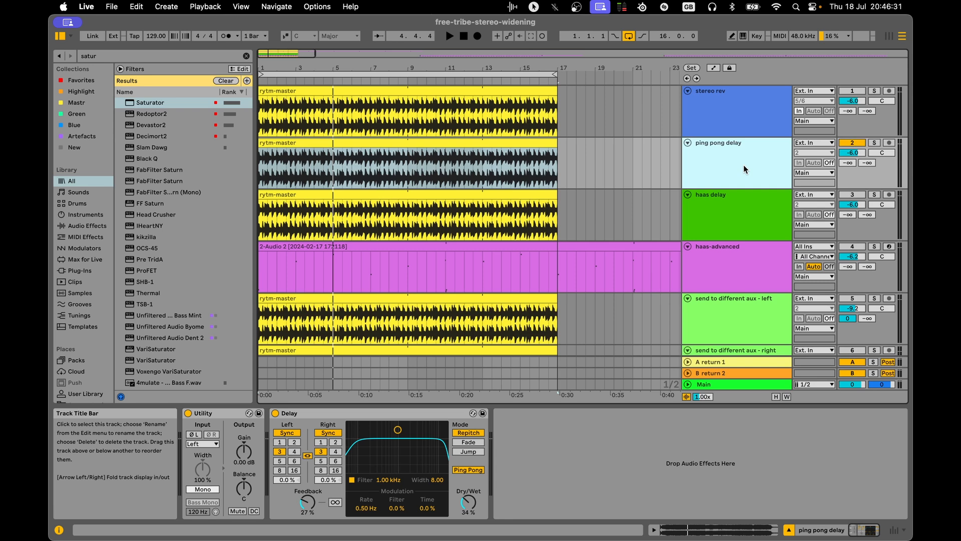
Mute the ping pong delay track and activate the haas delay track with its device chain shown.
{"action": "left_click", "coordinate": [743, 187]}
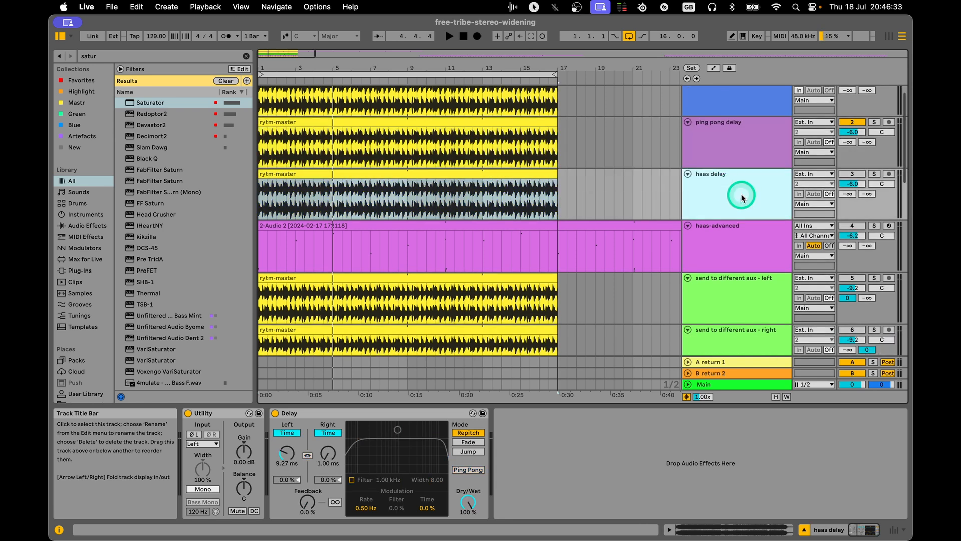
{"action": "left_click", "coordinate": [853, 123]}
{"action": "left_click", "coordinate": [741, 207]}
{"action": "left_click", "coordinate": [854, 174]}
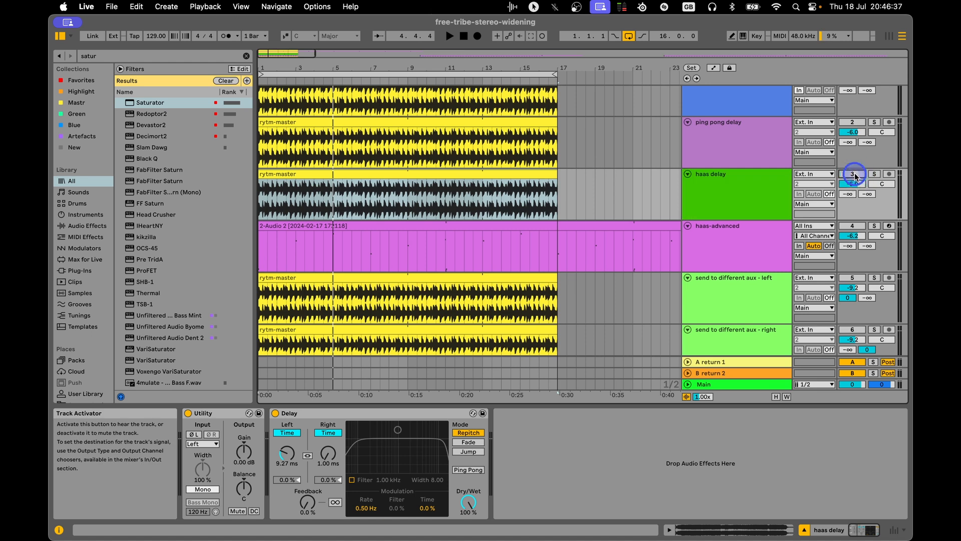
{"action": "left_click", "coordinate": [733, 192]}
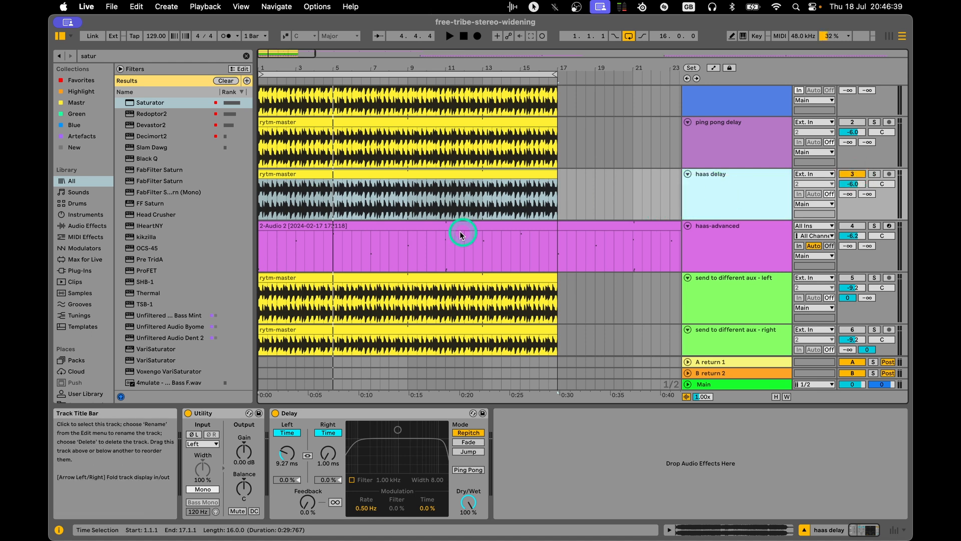
Search the browser for "haas", load adc Haas 2 onto the haas delay track and set its R Delay to 6.75 ms.
{"action": "left_click", "coordinate": [174, 59]}
{"action": "type", "text": "haas"}
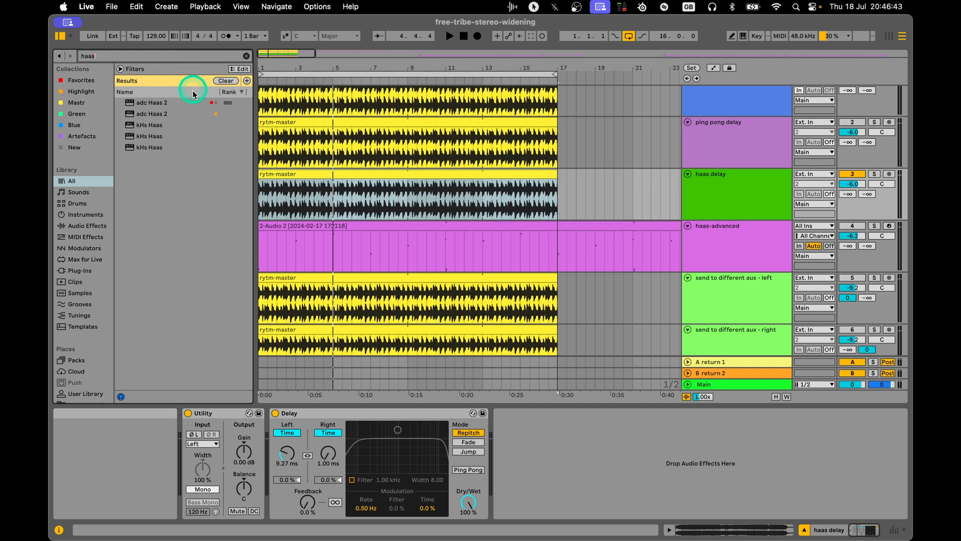
{"action": "double_click", "coordinate": [150, 102]}
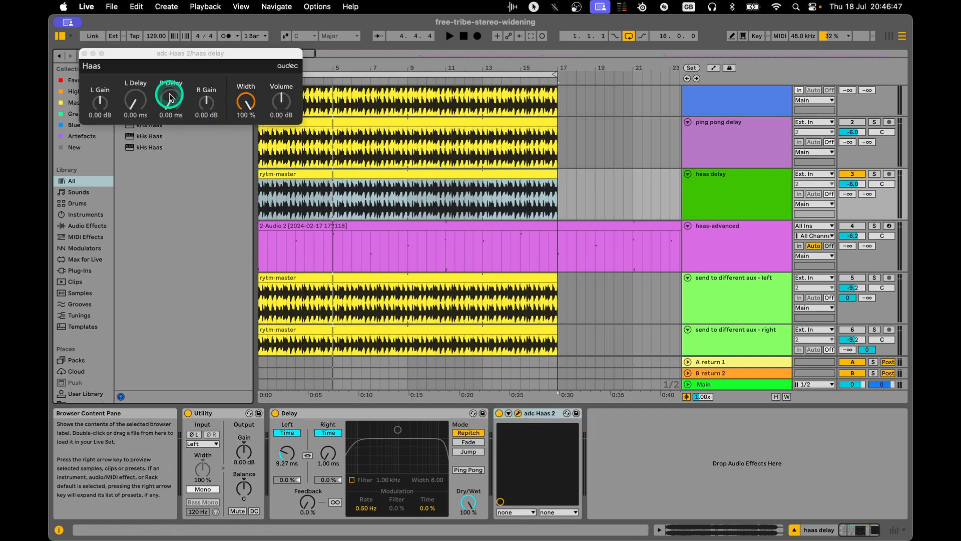
{"action": "left_click_drag", "start_coordinate": [171, 97], "coordinate": [175, 95]}
Deactivate the adc Haas 2 device on the haas delay track and close its plug-in window.
{"action": "left_click", "coordinate": [534, 408]}
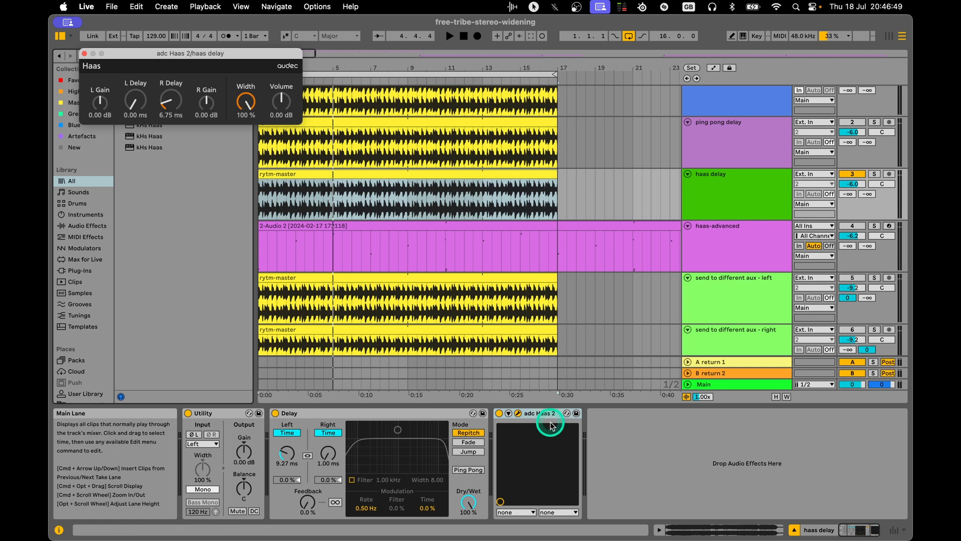
{"action": "left_click", "coordinate": [318, 412]}
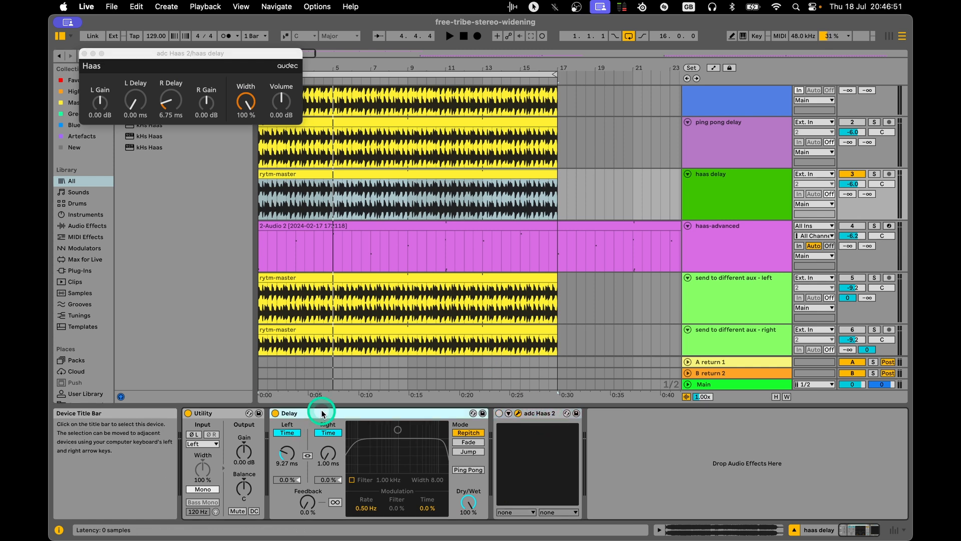
{"action": "left_click", "coordinate": [84, 53]}
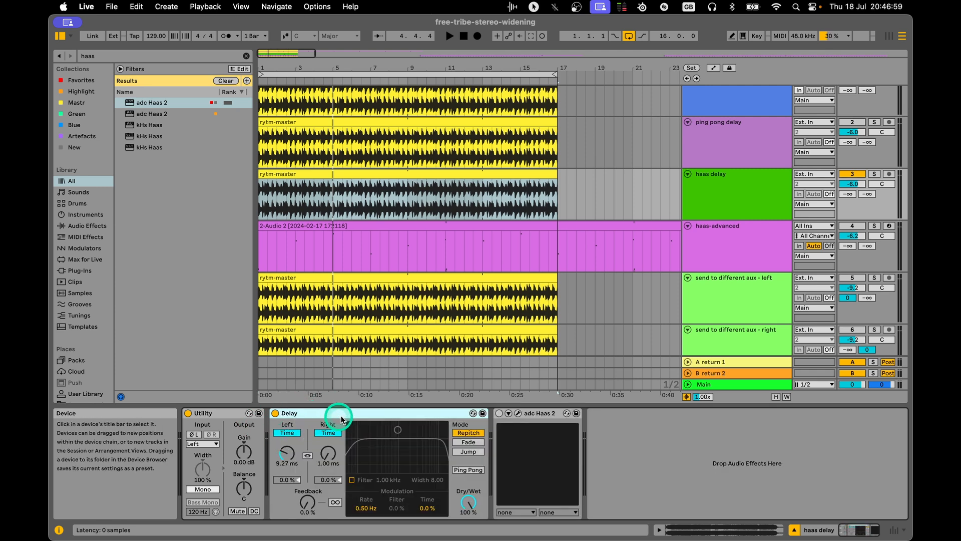
Set the Delay's left time to 1.00 ms and right time to 10.5 ms, keeping Dry/Wet at 100 %.
{"action": "left_click_drag", "start_coordinate": [469, 501], "coordinate": [469, 502]}
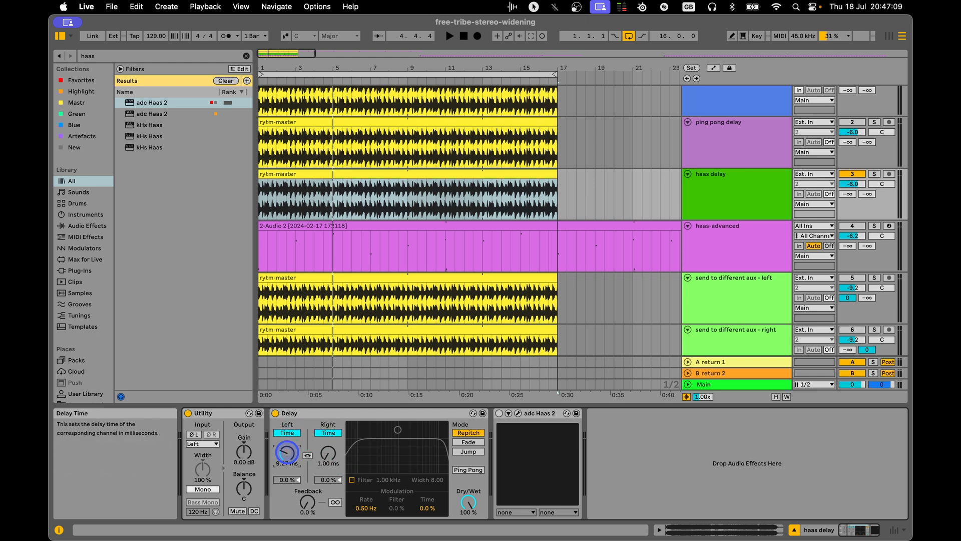
{"action": "left_click", "coordinate": [285, 455]}
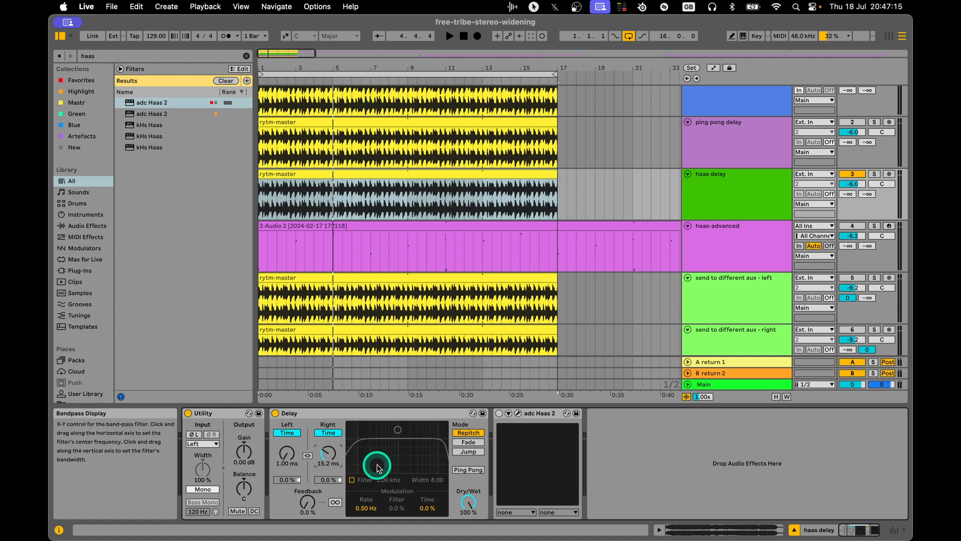
{"action": "left_click", "coordinate": [328, 455]}
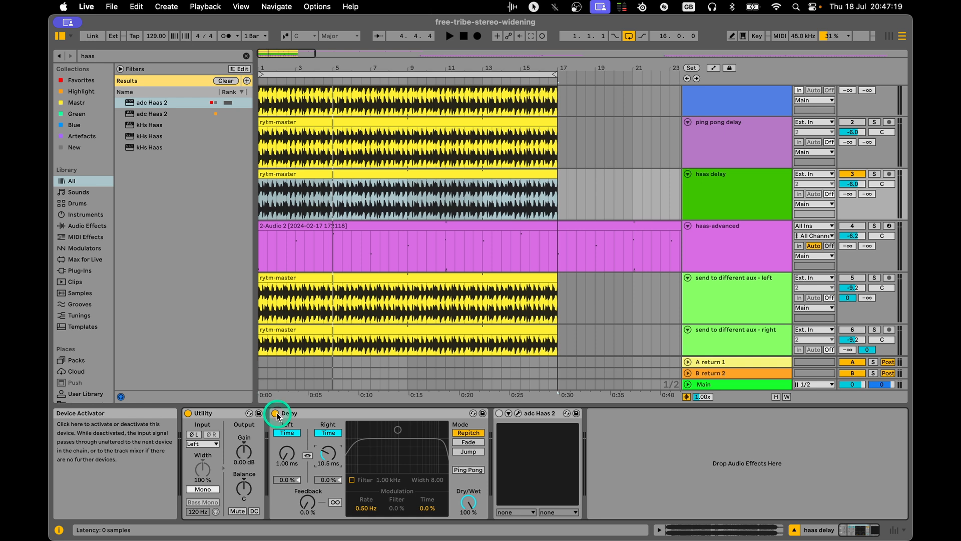
Play the haas delay track with the Delay bypassed and switch the Delay back on to compare.
{"action": "left_click", "coordinate": [276, 414]}
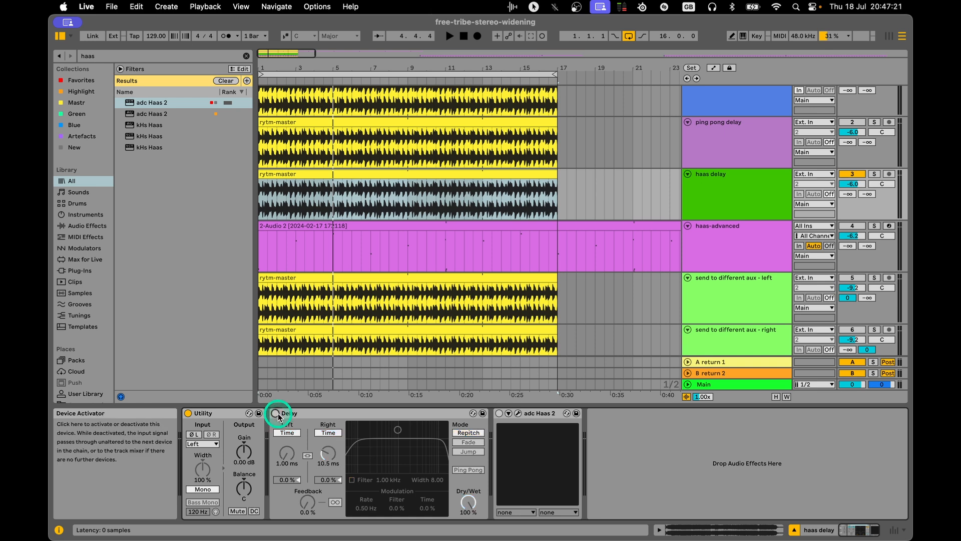
{"action": "key", "text": "space"}
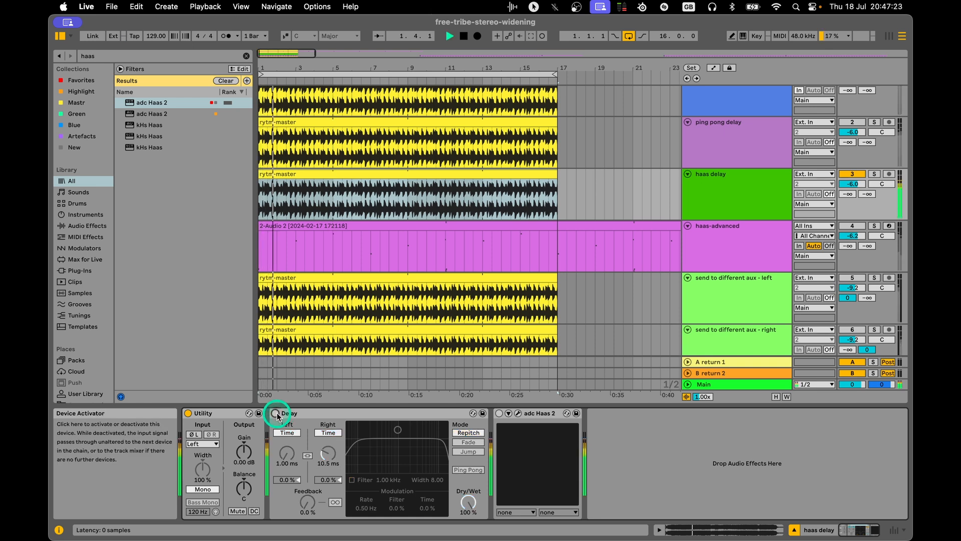
{"action": "left_click", "coordinate": [276, 414]}
Lower the Delay's right time to 2.01 ms while the haas delay track plays.
{"action": "left_click_drag", "start_coordinate": [329, 452], "coordinate": [328, 463]}
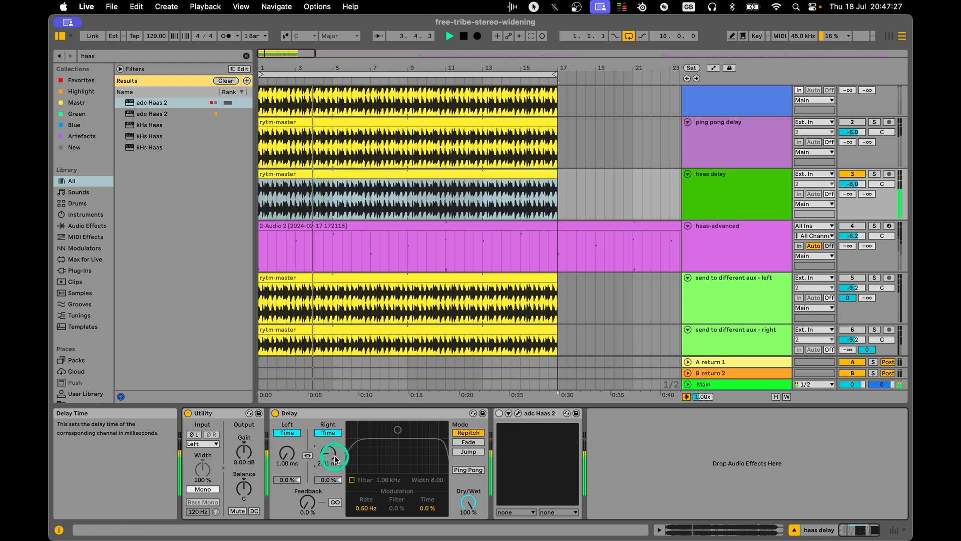
{"action": "left_click_drag", "start_coordinate": [328, 455], "coordinate": [394, 484]}
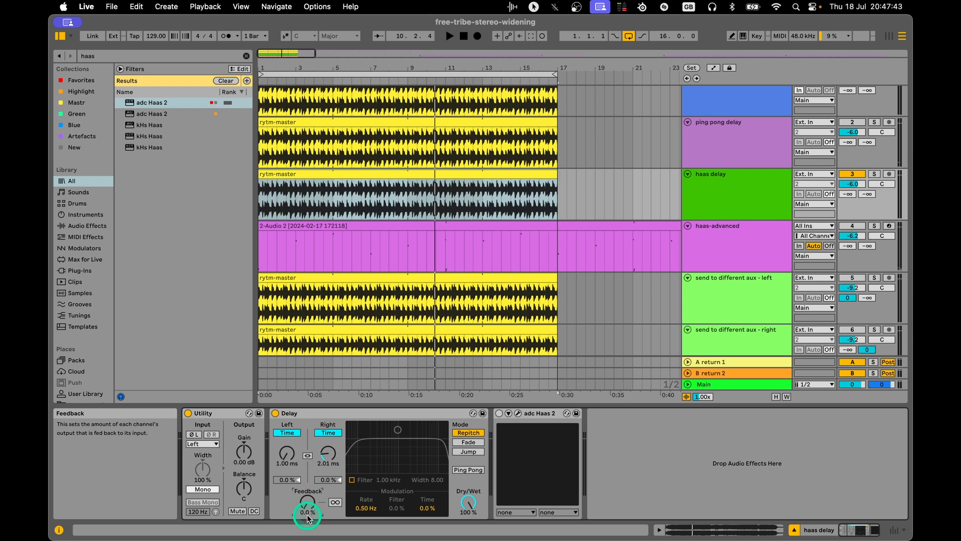
{"action": "key", "text": "space"}
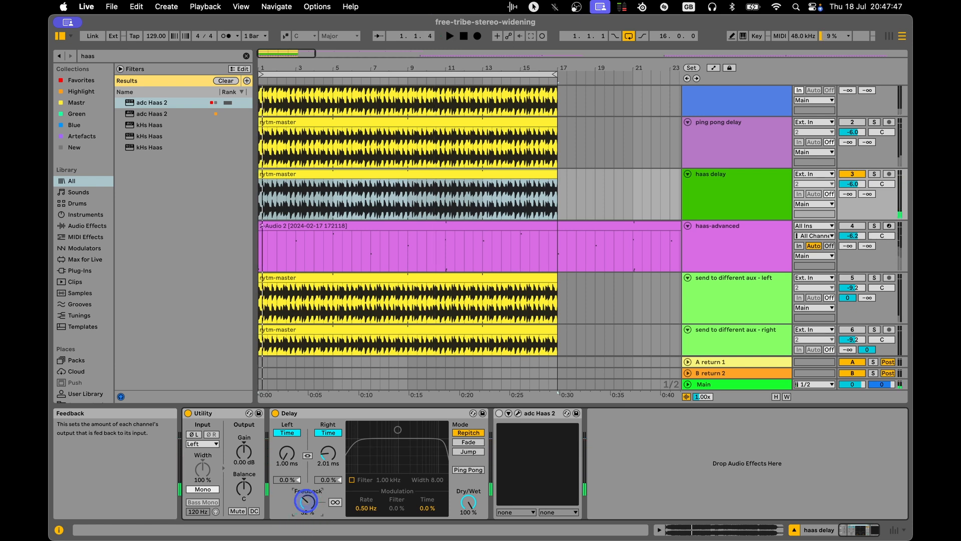
Try higher Feedback on the Delay during playback, ending with the right time at 13.5 ms and Feedback at 0.0 %.
{"action": "key", "text": "space"}
{"action": "left_click_drag", "start_coordinate": [311, 509], "coordinate": [310, 506]}
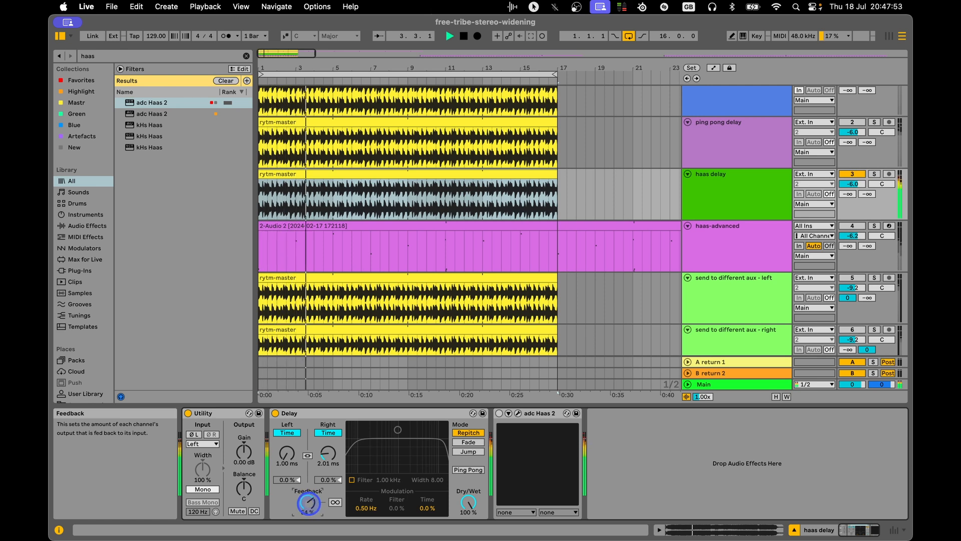
{"action": "left_click_drag", "start_coordinate": [329, 453], "coordinate": [329, 441]}
{"action": "left_click_drag", "start_coordinate": [306, 501], "coordinate": [307, 539]}
{"action": "key", "text": "space"}
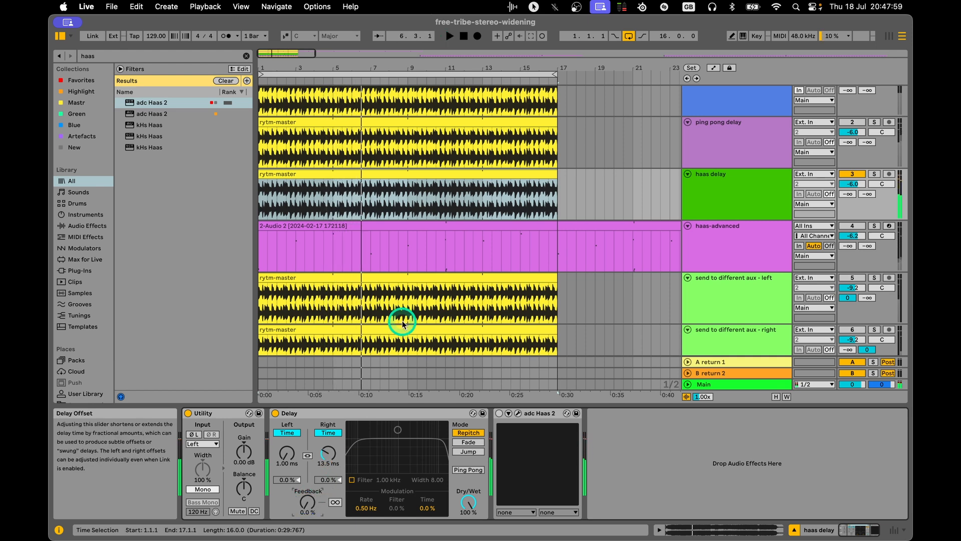
Mute the haas delay track, activate the haas-advanced track and display its device chain.
{"action": "left_click", "coordinate": [753, 203]}
{"action": "left_click", "coordinate": [734, 245]}
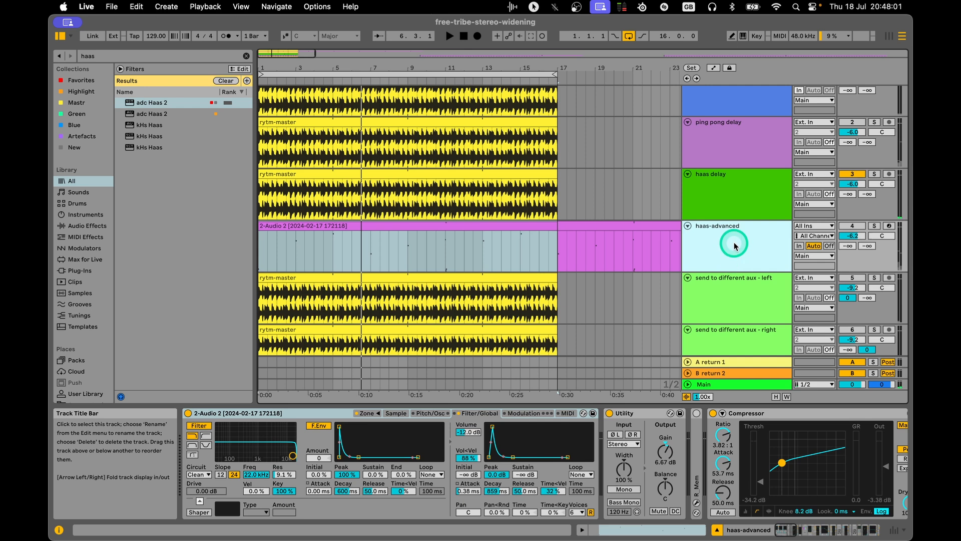
{"action": "scroll", "coordinate": [734, 245], "scroll_direction": "down", "scroll_amount": 2}
{"action": "left_click", "coordinate": [734, 174]}
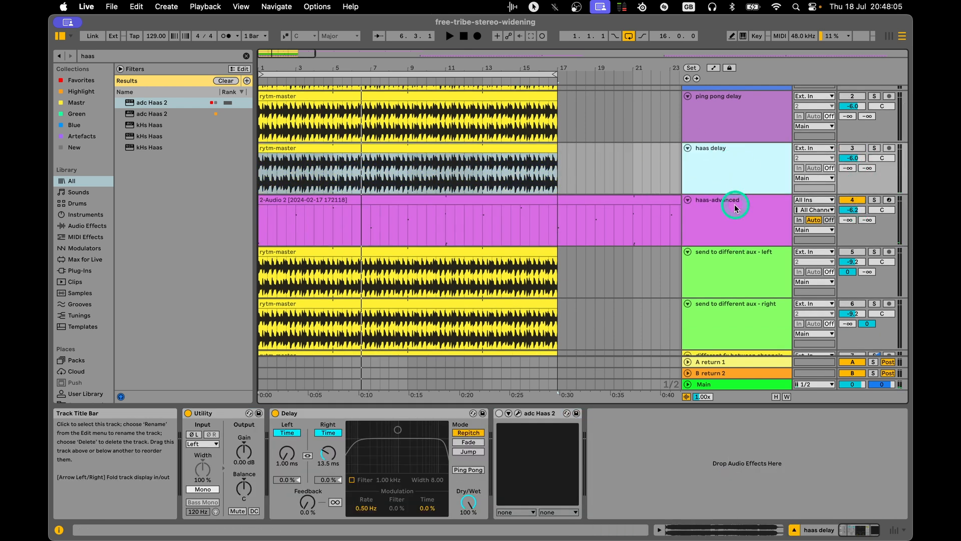
{"action": "left_click", "coordinate": [732, 220]}
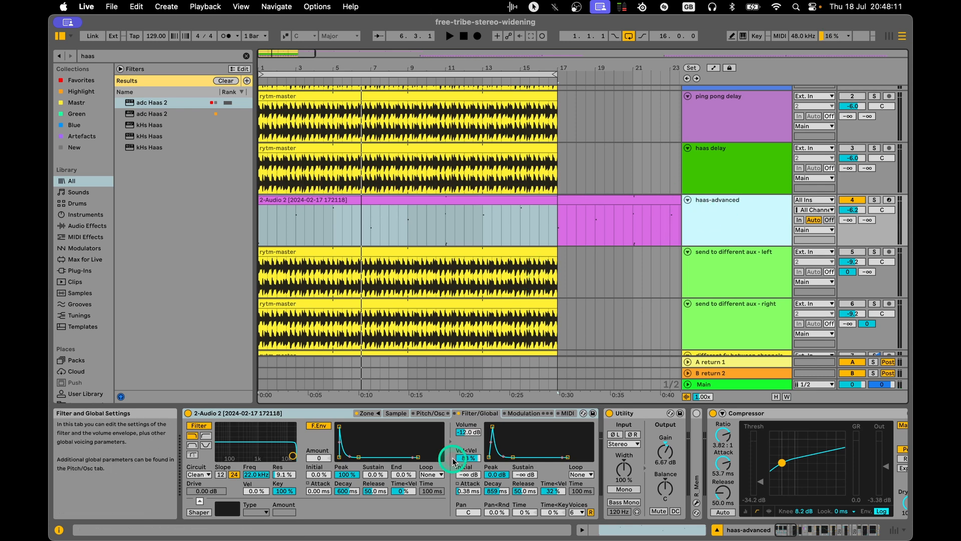
{"action": "key", "text": "Up"}
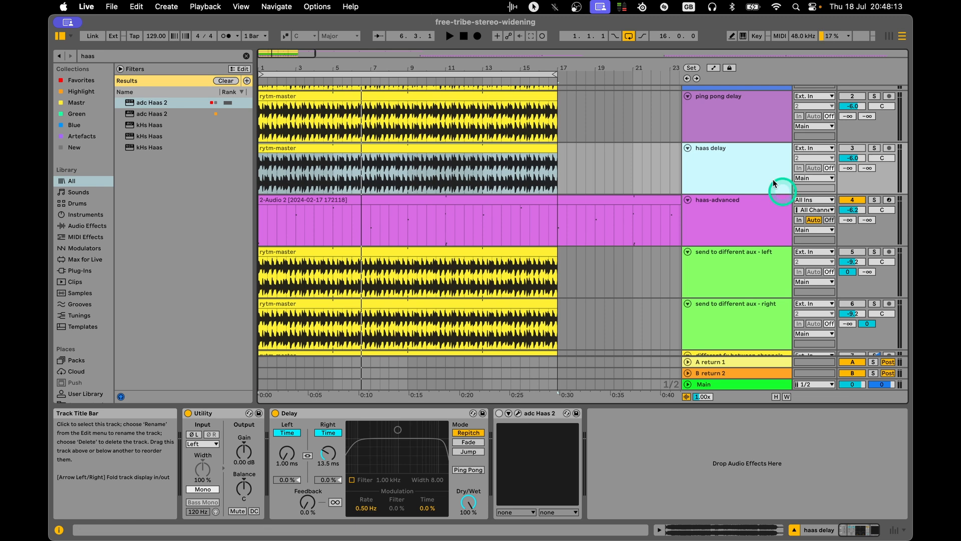
{"action": "left_click", "coordinate": [734, 211]}
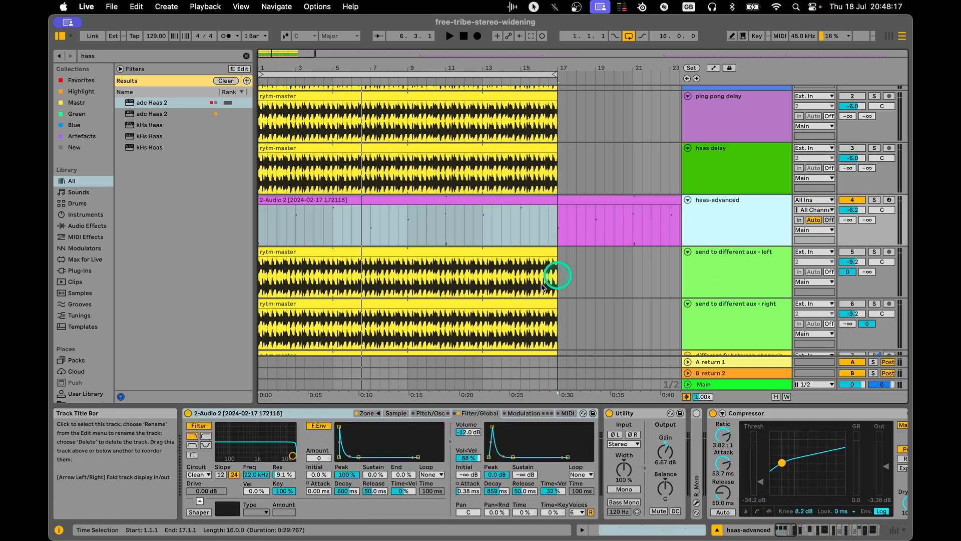
Play the haas-advanced track and look through its device chain as far as the Audio Effect Rack.
{"action": "key", "text": "space"}
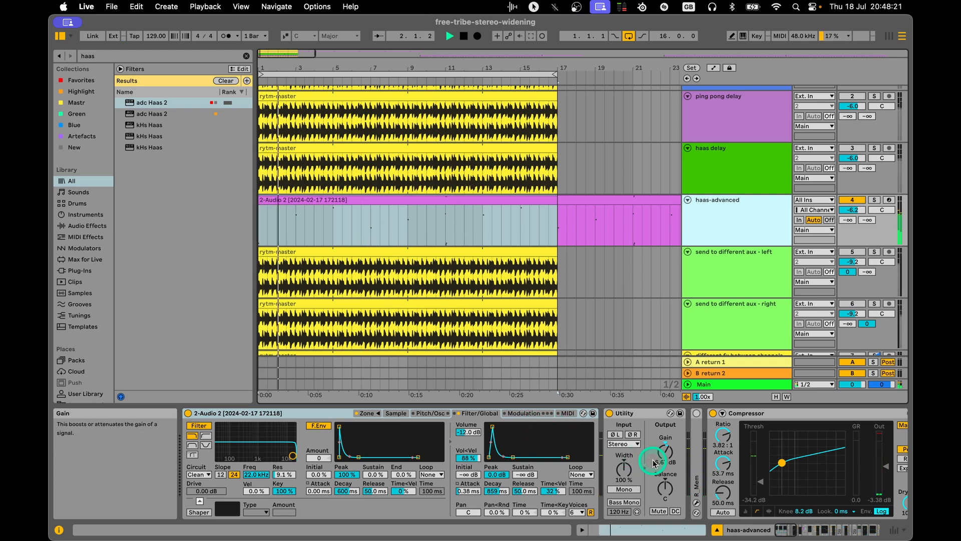
{"action": "left_click", "coordinate": [786, 531]}
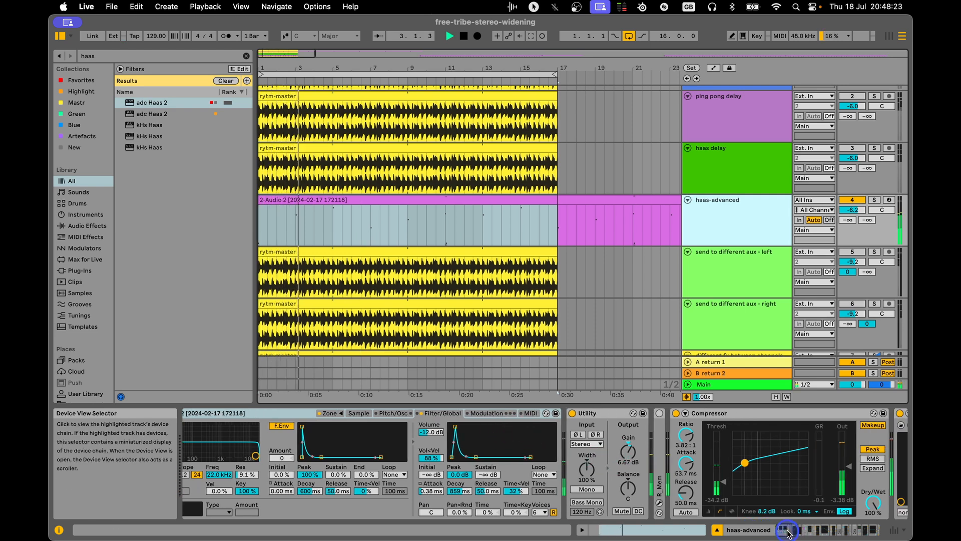
{"action": "left_click", "coordinate": [653, 474]}
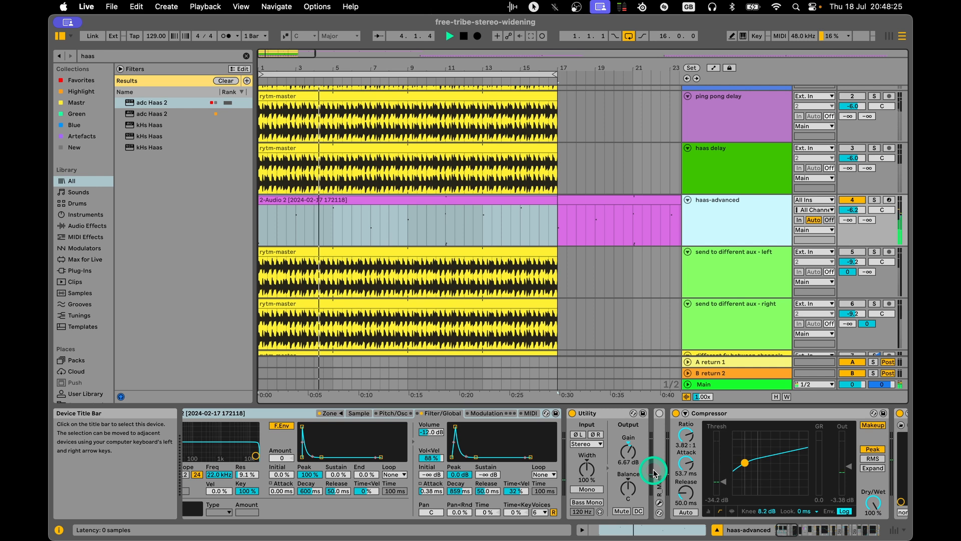
{"action": "left_click", "coordinate": [763, 519]}
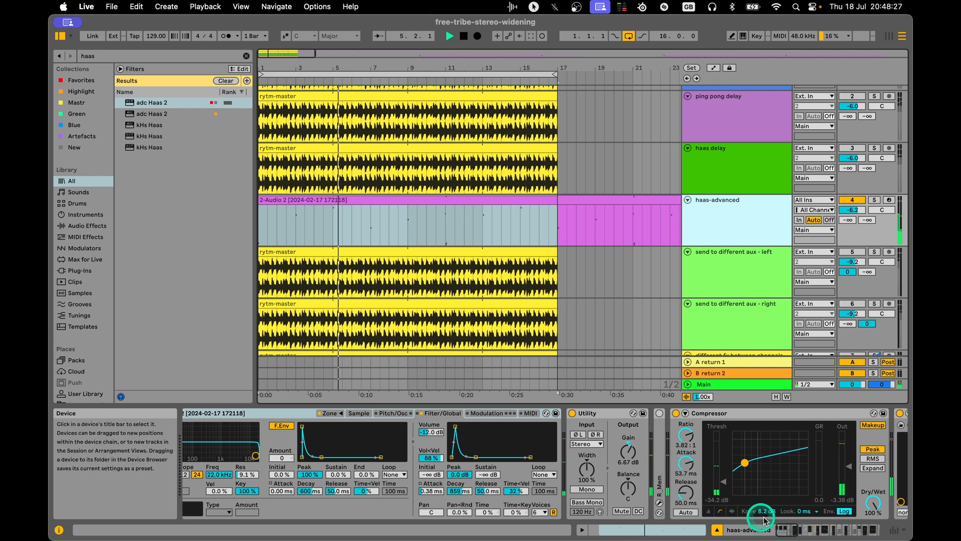
{"action": "left_click", "coordinate": [658, 440]}
{"action": "mouse_move", "coordinate": [818, 535]}
{"action": "left_mouse_down"}
{"action": "mouse_move", "coordinate": [799, 532]}
{"action": "mouse_move", "coordinate": [811, 532]}
{"action": "left_mouse_up"}
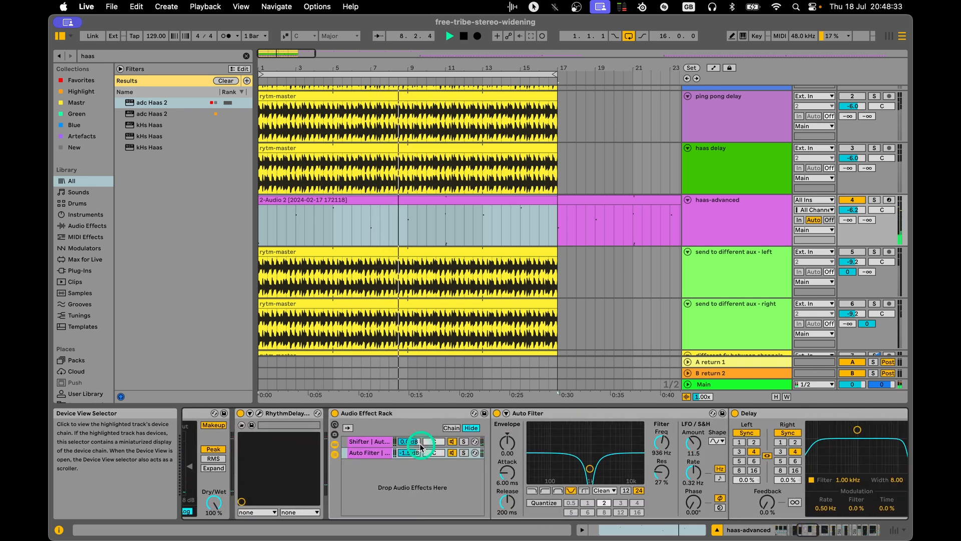
Display the rack's Shifter chain and fold its Shifter, Auto Filter and Saturator one after another to inspect them.
{"action": "left_click", "coordinate": [420, 442]}
{"action": "left_click", "coordinate": [572, 463]}
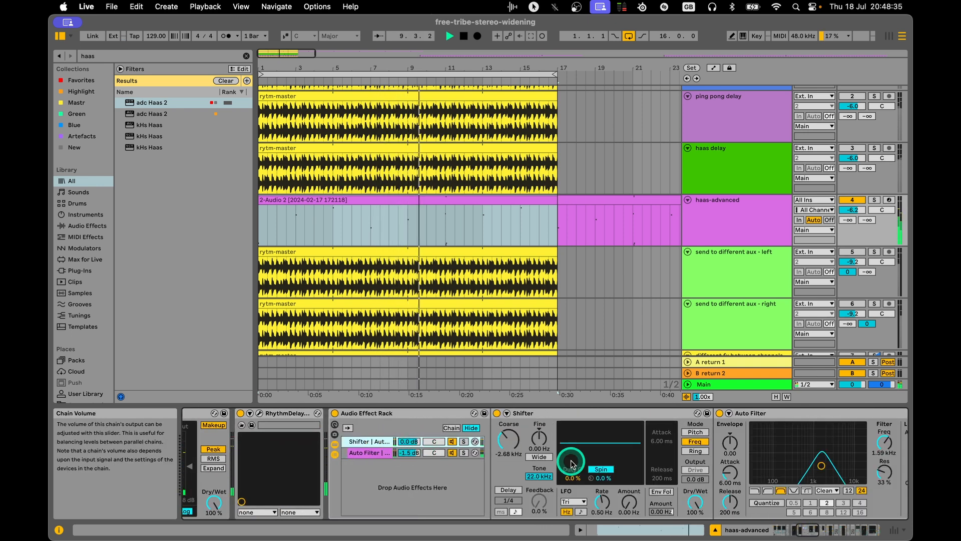
{"action": "double_click", "coordinate": [559, 413]}
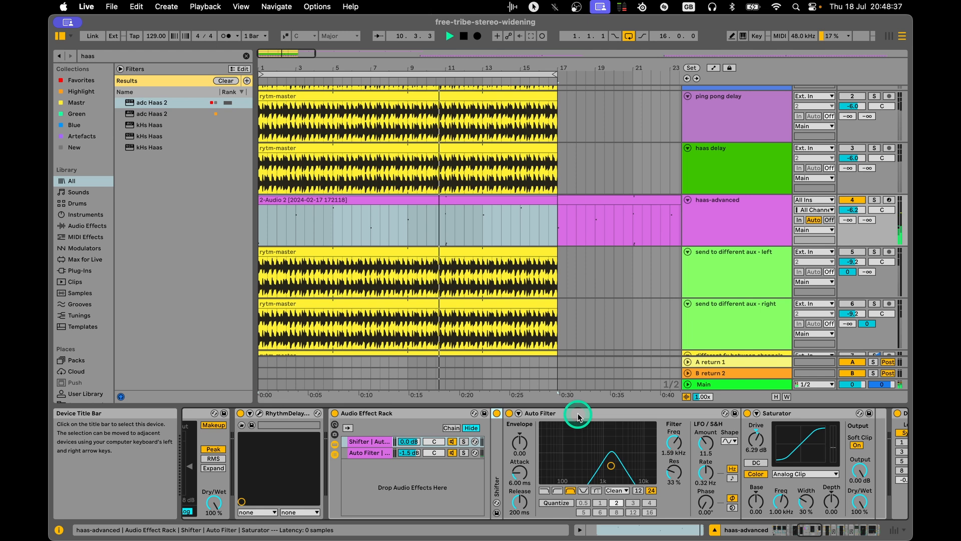
{"action": "double_click", "coordinate": [578, 414]}
{"action": "double_click", "coordinate": [569, 414]}
Display the rack's Auto Filter chain and fold its Auto Filter, Delay and EQ Eight plus the Delay following the rack.
{"action": "left_click", "coordinate": [373, 453]}
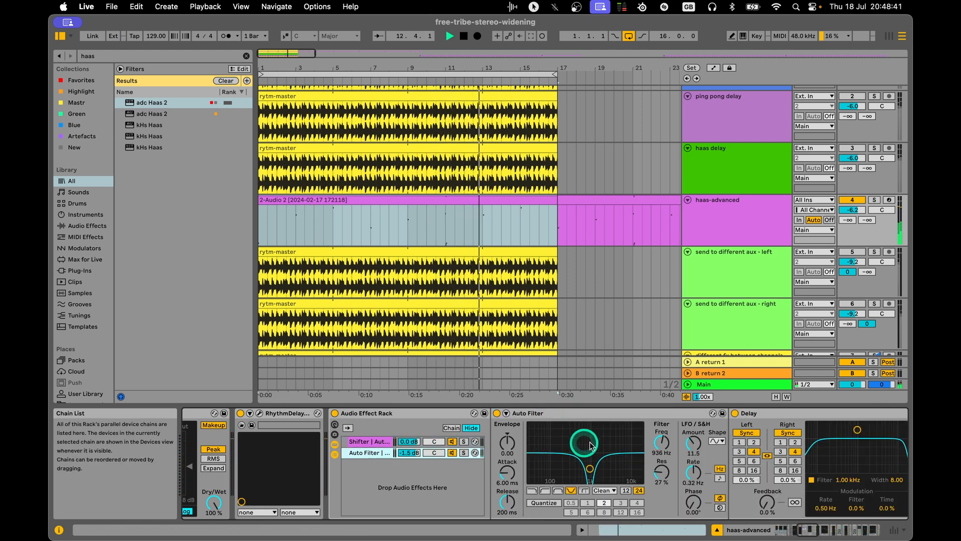
{"action": "double_click", "coordinate": [560, 415]}
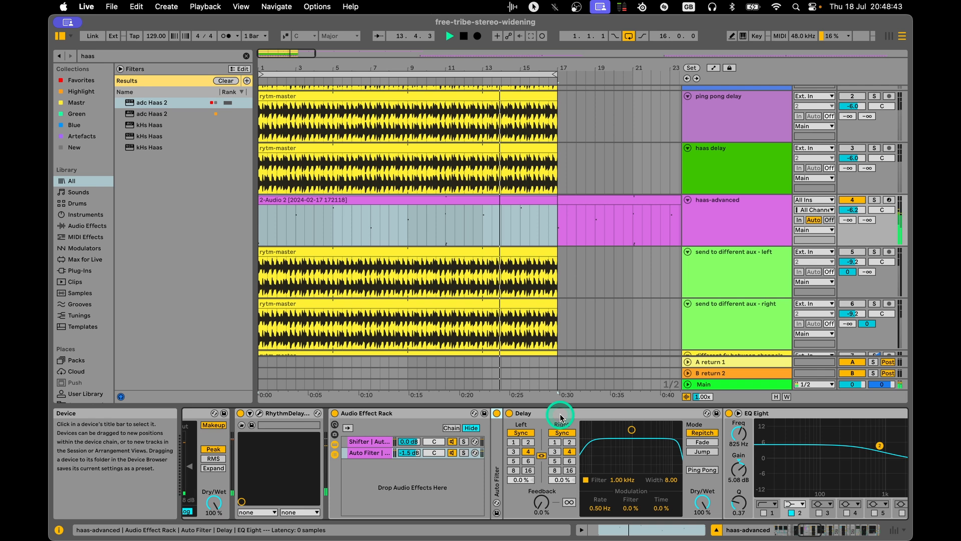
{"action": "double_click", "coordinate": [545, 418]}
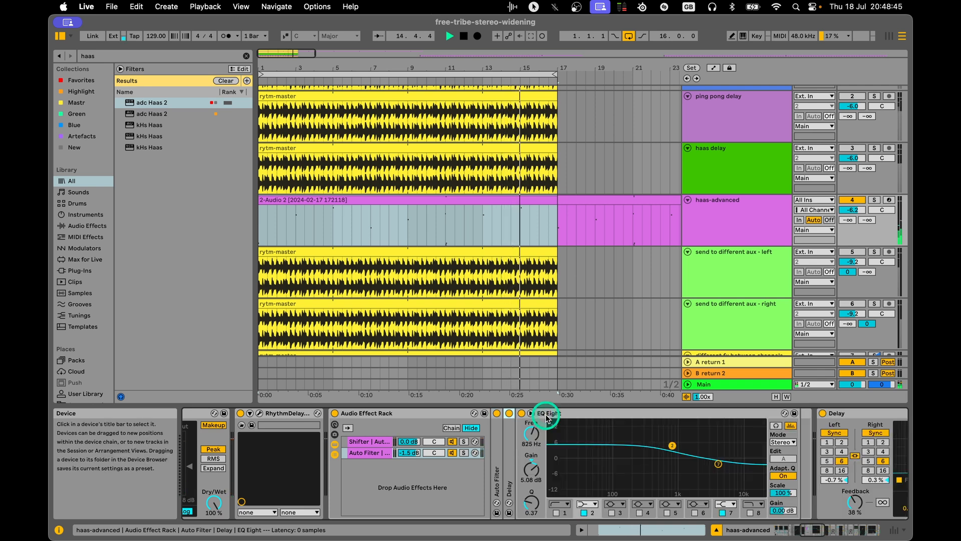
{"action": "double_click", "coordinate": [591, 418]}
{"action": "double_click", "coordinate": [597, 414]}
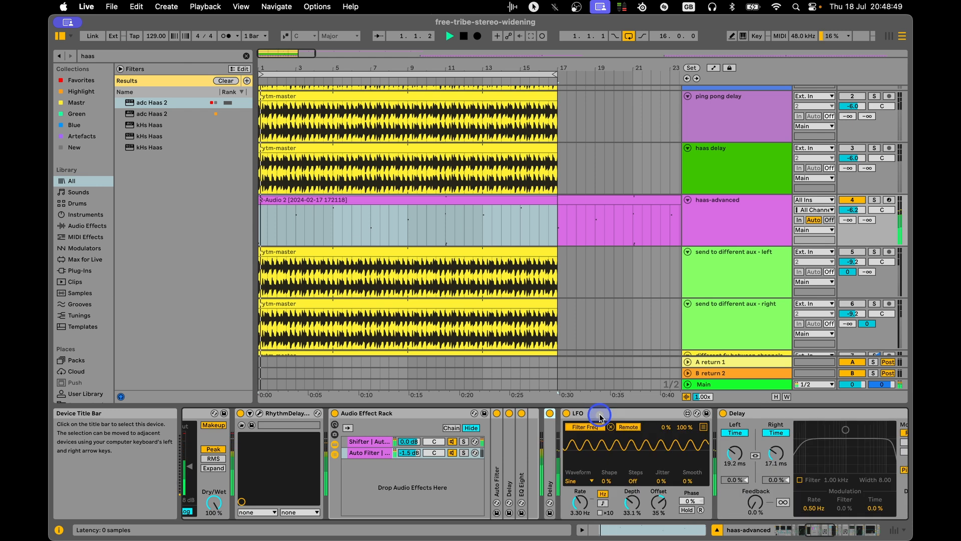
View the rest of the haas-advanced chain through to the Limiter, stop playback and mute the track.
{"action": "left_click", "coordinate": [824, 530]}
{"action": "left_click_drag", "start_coordinate": [824, 530], "coordinate": [868, 530]}
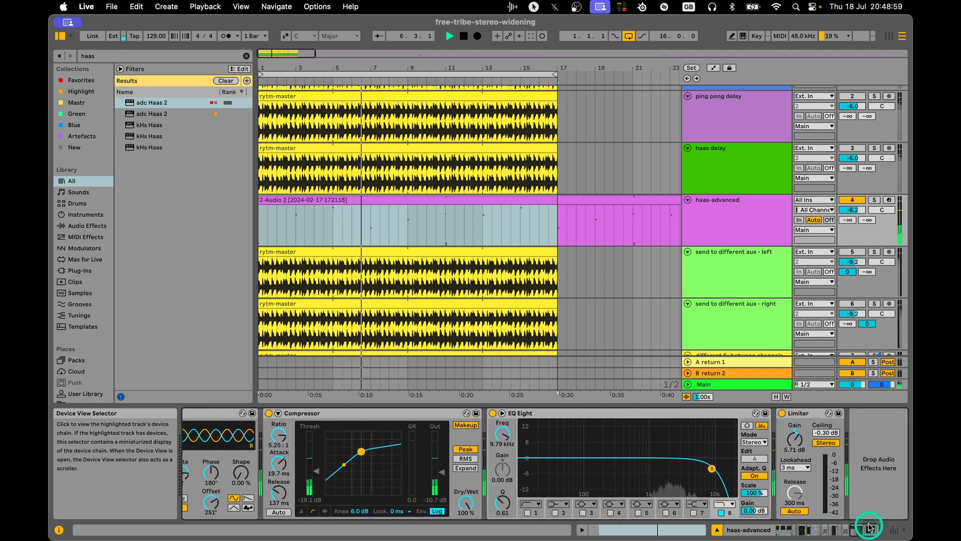
{"action": "left_click", "coordinate": [731, 217]}
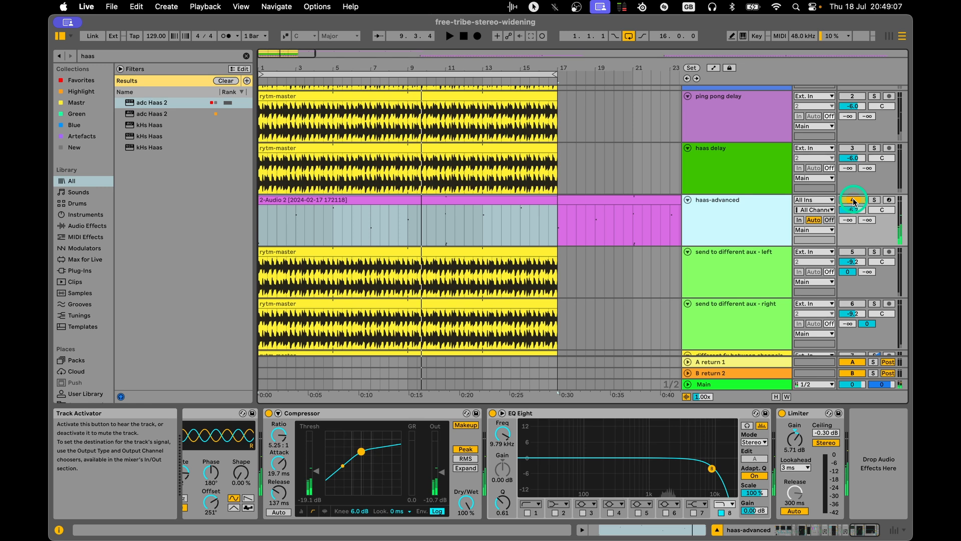
{"action": "left_click", "coordinate": [854, 201]}
Go to the send to different aux - left track and compare its rytm-master clip with the right send track's clip.
{"action": "scroll", "coordinate": [726, 236], "scroll_direction": "down", "scroll_amount": 1}
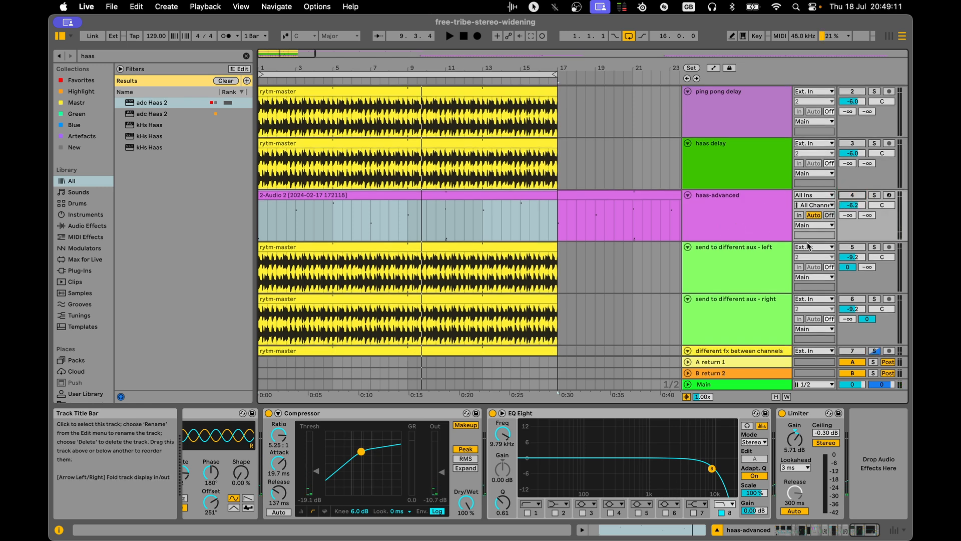
{"action": "scroll", "coordinate": [808, 245], "scroll_direction": "down", "scroll_amount": 5}
{"action": "left_click", "coordinate": [710, 168]}
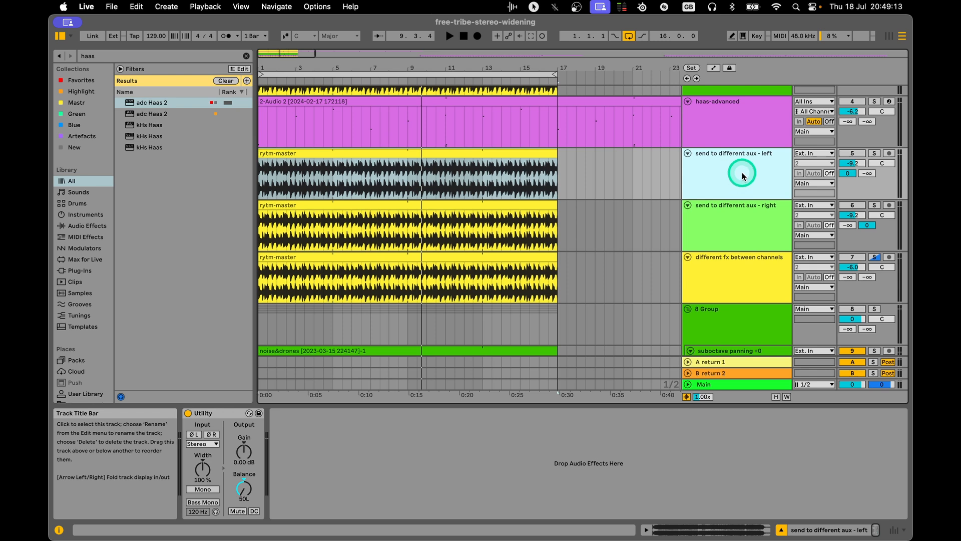
{"action": "left_click", "coordinate": [465, 152]}
{"action": "left_click", "coordinate": [466, 207]}
{"action": "left_click", "coordinate": [474, 159]}
{"action": "left_click", "coordinate": [487, 203]}
Solo the left and right send to different aux tracks and play them together.
{"action": "left_click", "coordinate": [760, 166]}
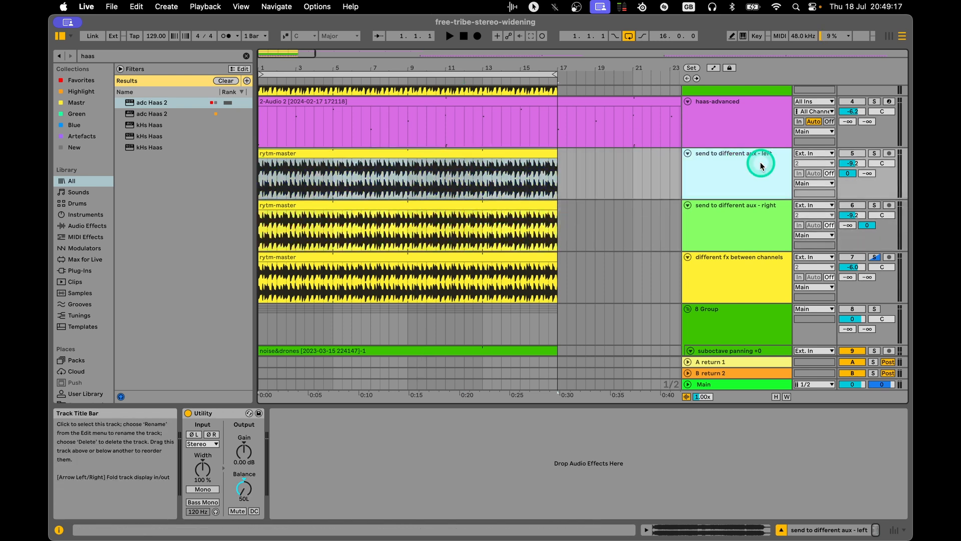
{"action": "left_click", "coordinate": [724, 220]}
{"action": "left_click", "coordinate": [874, 205]}
{"action": "left_click", "coordinate": [874, 153]}
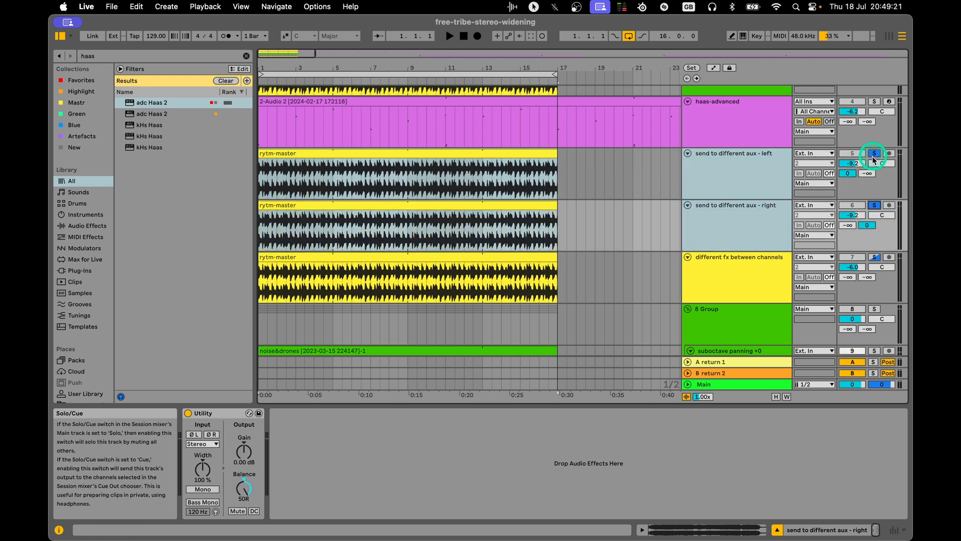
{"action": "key", "text": "space"}
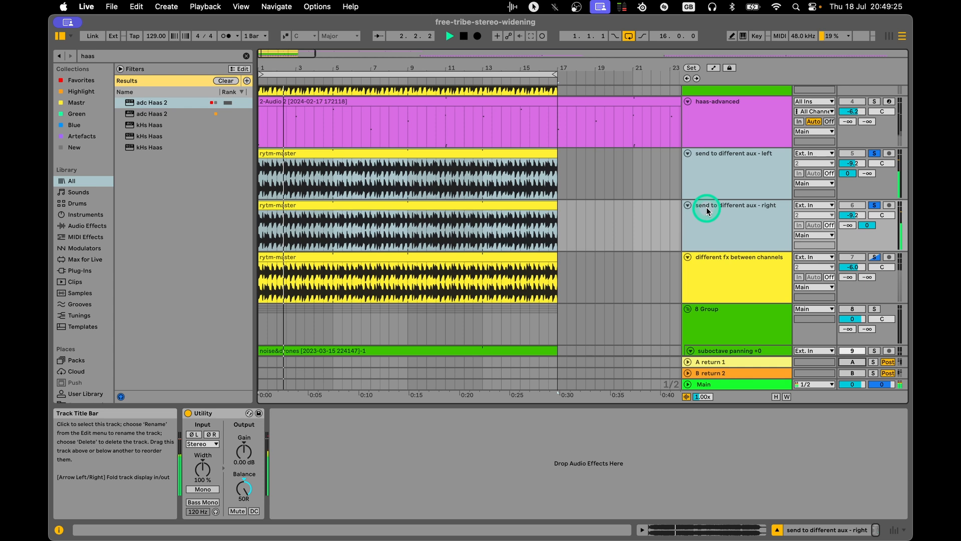
Audition the send to different aux - left track soloed on its own and display the Reverb on return 1.
{"action": "left_click", "coordinate": [735, 170], "text": "shift"}
{"action": "left_click", "coordinate": [737, 183]}
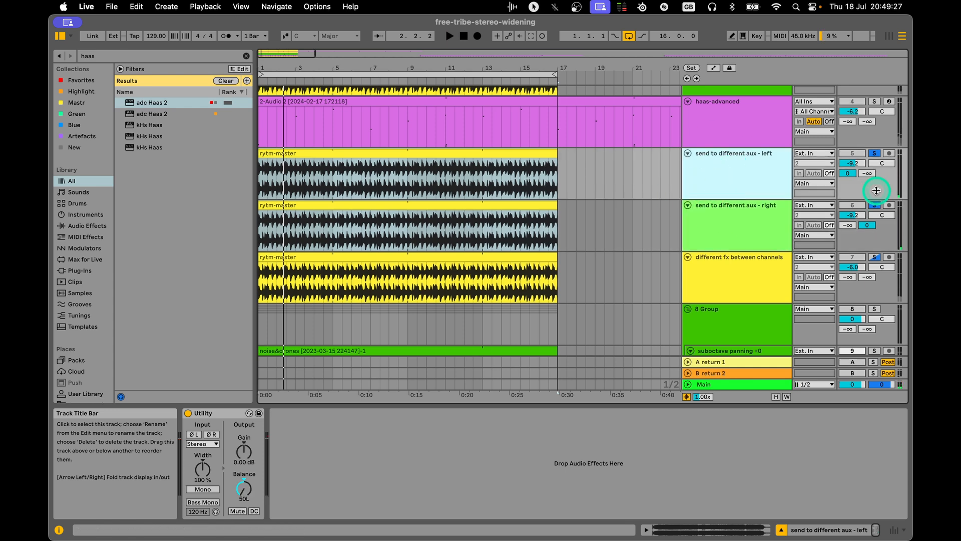
{"action": "key", "text": "space"}
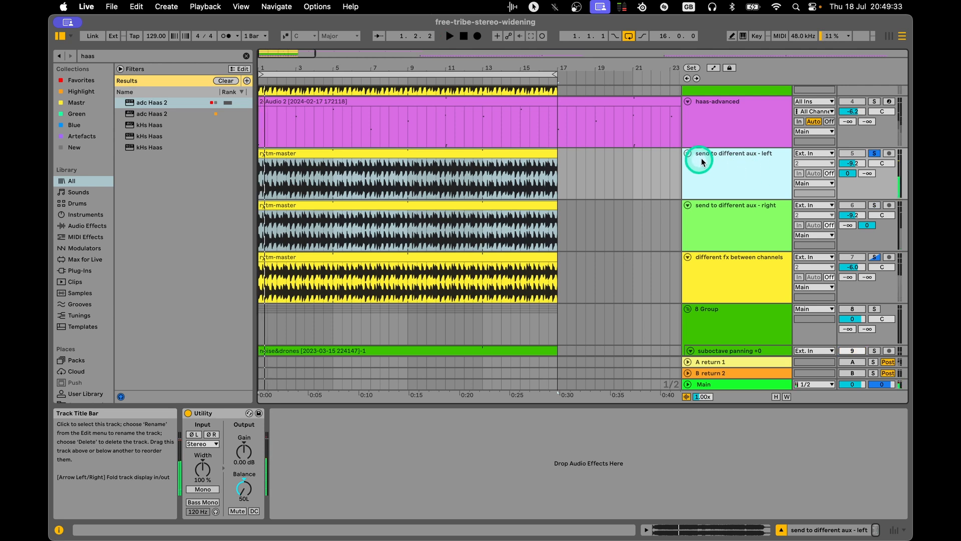
{"action": "left_click", "coordinate": [716, 363]}
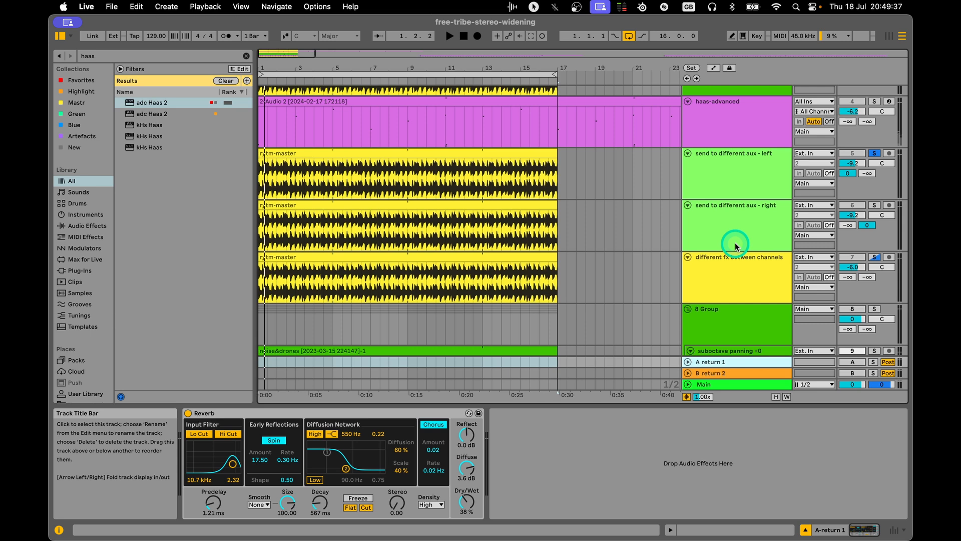
Solo the send to different aux - right track alone and compare the Reverb devices on return 1 and return 2.
{"action": "left_click", "coordinate": [745, 230]}
{"action": "left_click", "coordinate": [874, 205]}
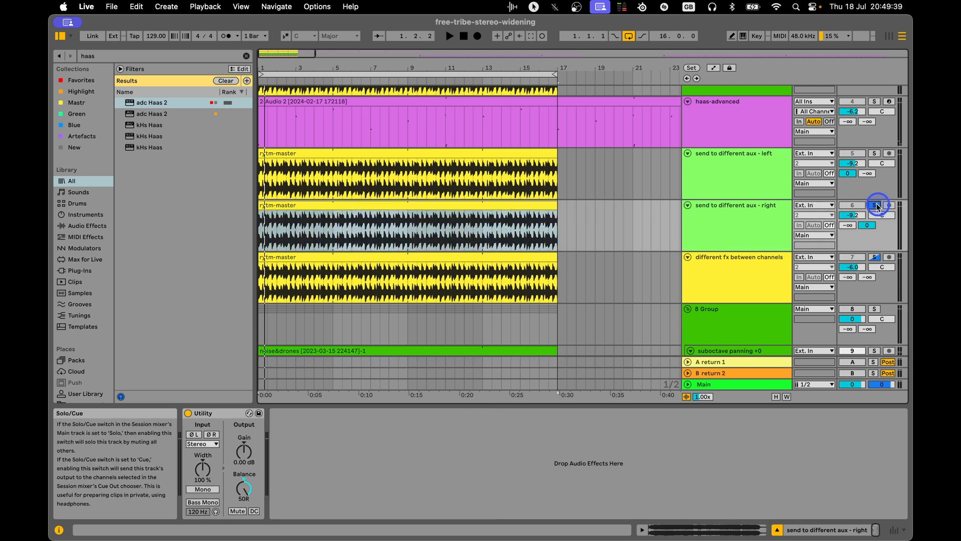
{"action": "left_click", "coordinate": [719, 376]}
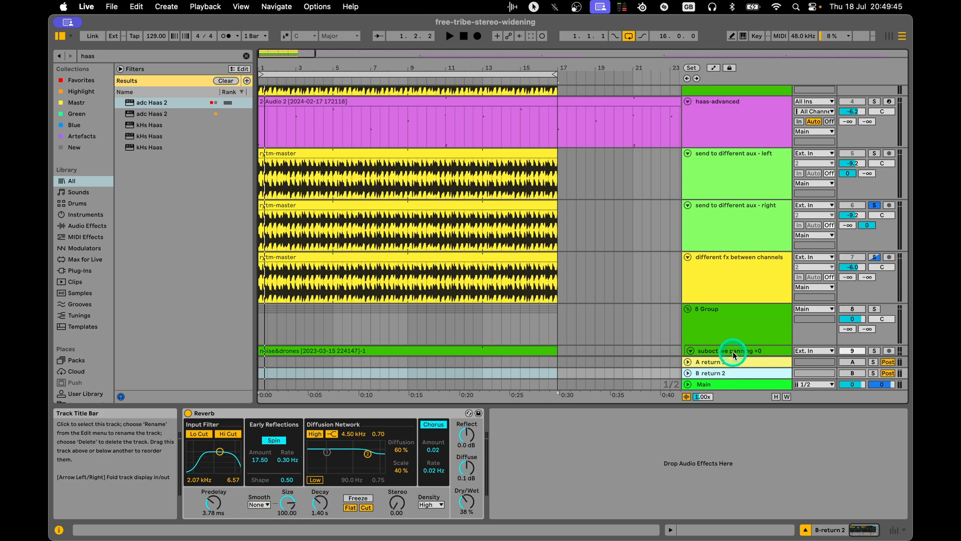
{"action": "left_click", "coordinate": [721, 362]}
{"action": "left_click", "coordinate": [725, 372]}
{"action": "left_click", "coordinate": [726, 363]}
{"action": "left_click", "coordinate": [726, 370]}
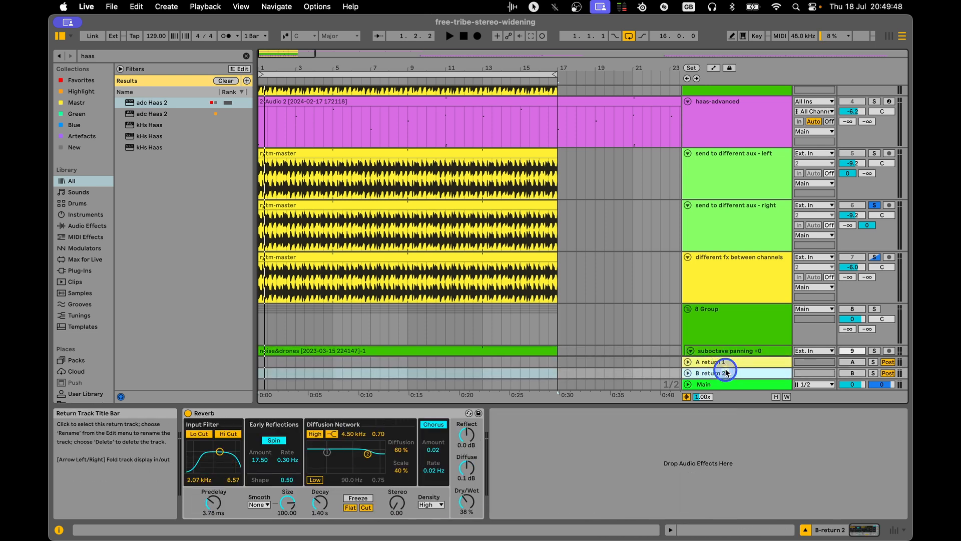
Solo both send to different aux tracks again and play them with their two reverb returns.
{"action": "left_click", "coordinate": [740, 184]}
{"action": "left_click", "coordinate": [731, 229]}
{"action": "left_click", "coordinate": [739, 171]}
{"action": "left_click", "coordinate": [875, 153]}
{"action": "left_click", "coordinate": [875, 205]}
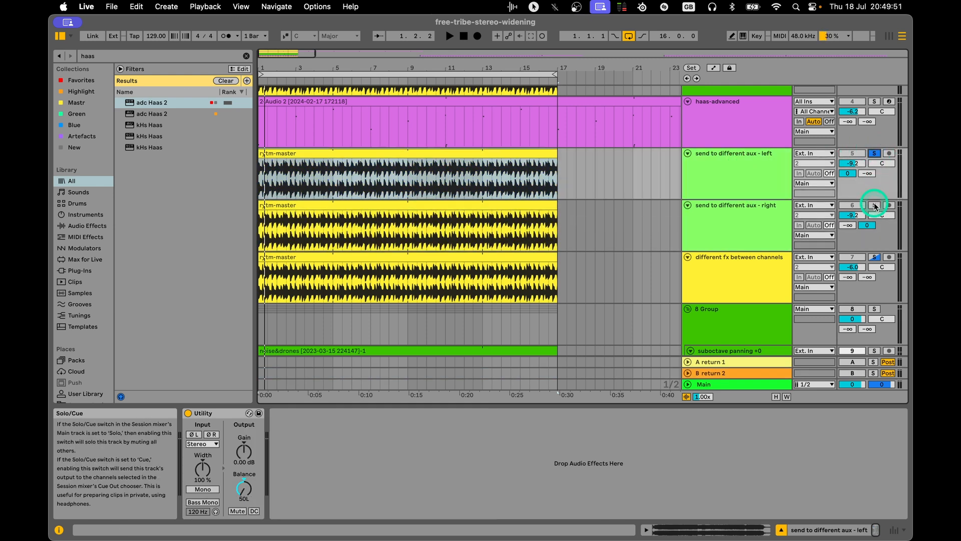
{"action": "left_click", "coordinate": [874, 153]}
{"action": "key", "text": "space"}
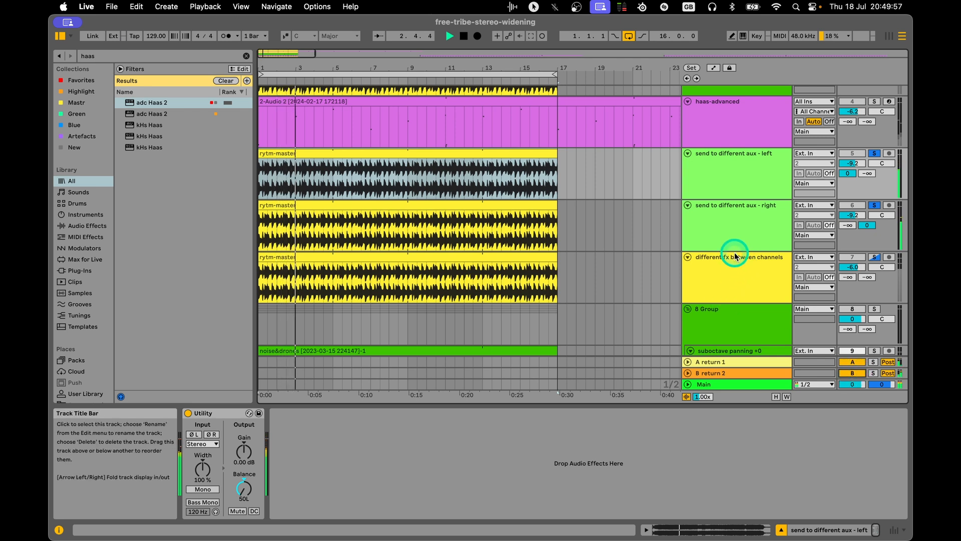
Compare the sends in mono and stereo by switching Mono on and back off in the Main track's Utility during playback.
{"action": "left_click", "coordinate": [750, 384]}
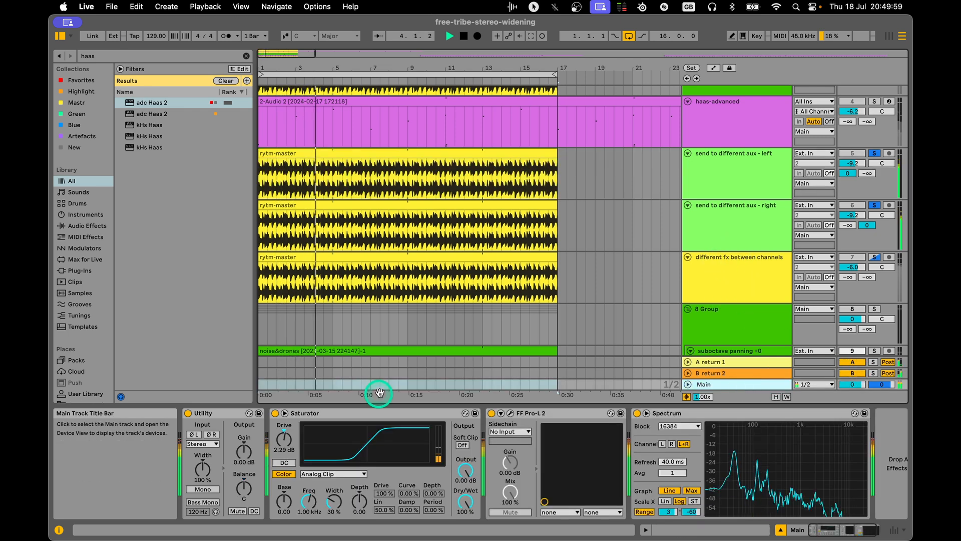
{"action": "key", "text": "space"}
{"action": "left_click", "coordinate": [203, 490]}
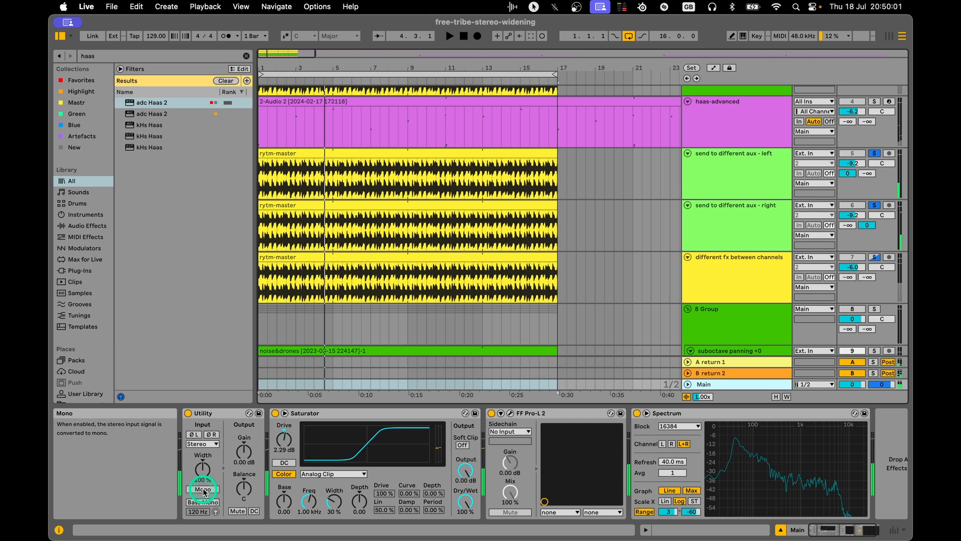
{"action": "key", "text": "space"}
{"action": "right_click", "coordinate": [203, 489]}
{"action": "left_click", "coordinate": [204, 492]}
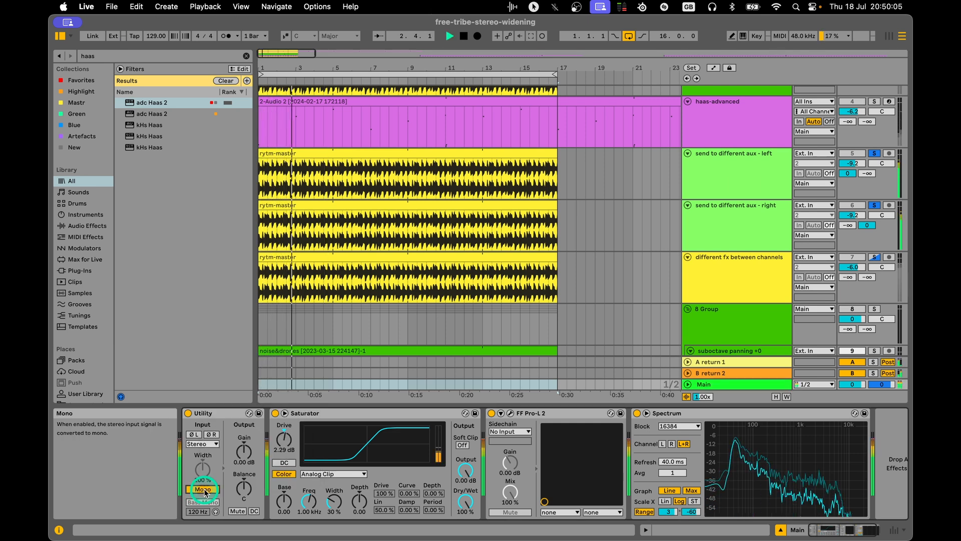
{"action": "left_click", "coordinate": [205, 492]}
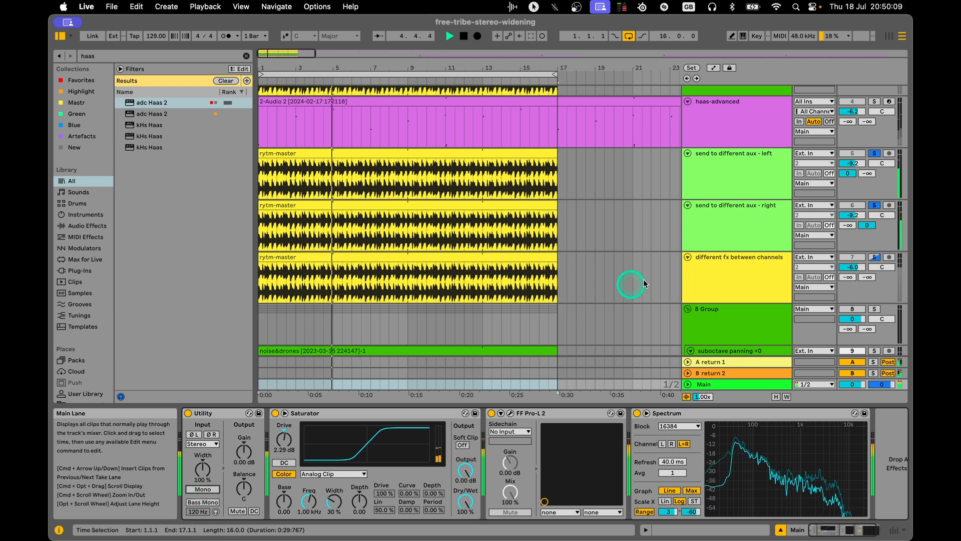
Stop playback and turn off solo on the left and right send to different aux tracks.
{"action": "left_click", "coordinate": [745, 215]}
{"action": "left_click", "coordinate": [752, 170]}
{"action": "key", "text": "space"}
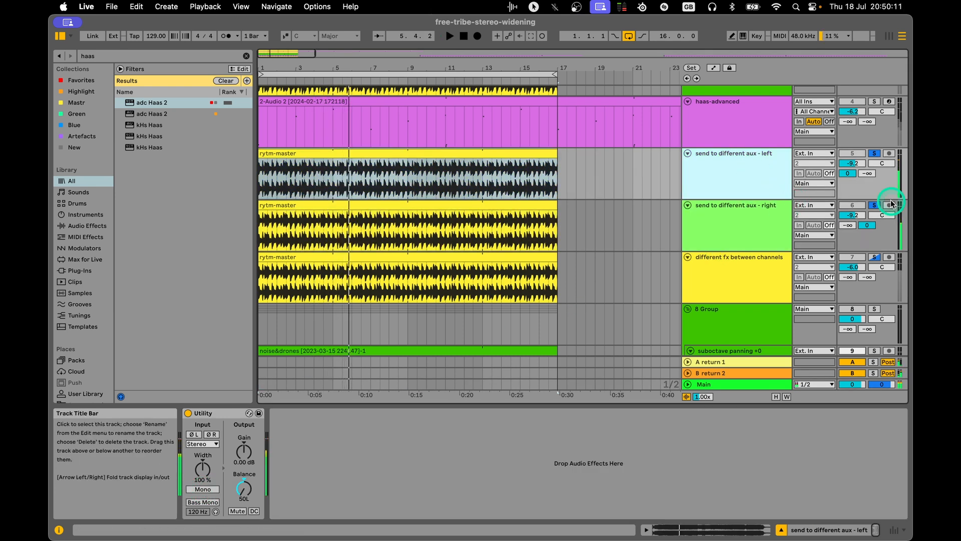
{"action": "left_click", "coordinate": [875, 205]}
Select the different fx between channels track to display its Utility and Audio Effect Racks.
{"action": "scroll", "coordinate": [746, 222], "scroll_direction": "down", "scroll_amount": 1}
{"action": "left_click", "coordinate": [737, 238]}
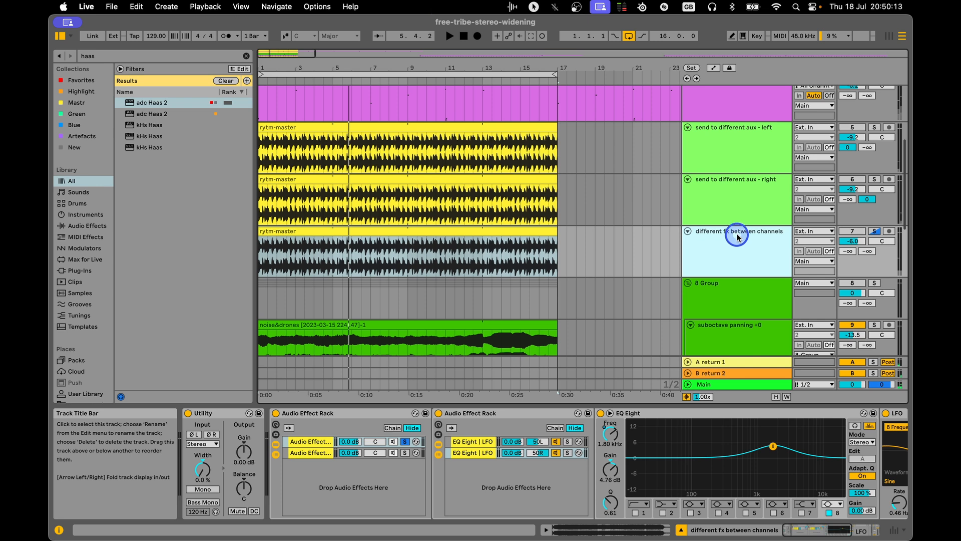
{"action": "scroll", "coordinate": [726, 230], "scroll_direction": "down", "scroll_amount": 1}
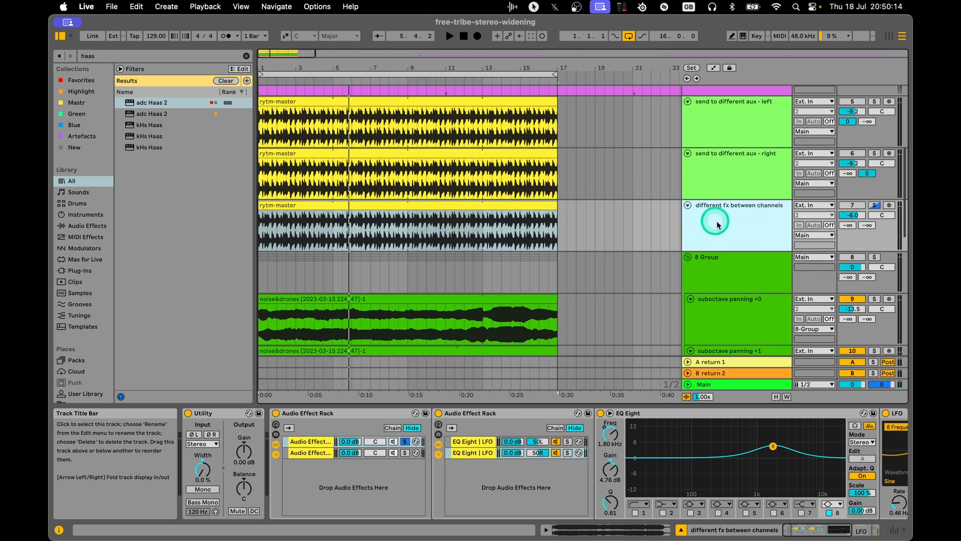
Compare the left and right send tracks with the different fx between channels track, ending on its first Audio Effect Rack's chain list.
{"action": "left_click", "coordinate": [732, 110]}
{"action": "left_click", "coordinate": [731, 182]}
{"action": "left_click", "coordinate": [724, 118]}
{"action": "left_click", "coordinate": [724, 181]}
{"action": "left_click", "coordinate": [720, 118]}
{"action": "left_click", "coordinate": [730, 182]}
{"action": "left_click", "coordinate": [727, 120]}
{"action": "left_click", "coordinate": [729, 164]}
{"action": "left_click", "coordinate": [725, 231]}
{"action": "left_click", "coordinate": [720, 234]}
{"action": "left_click", "coordinate": [739, 212]}
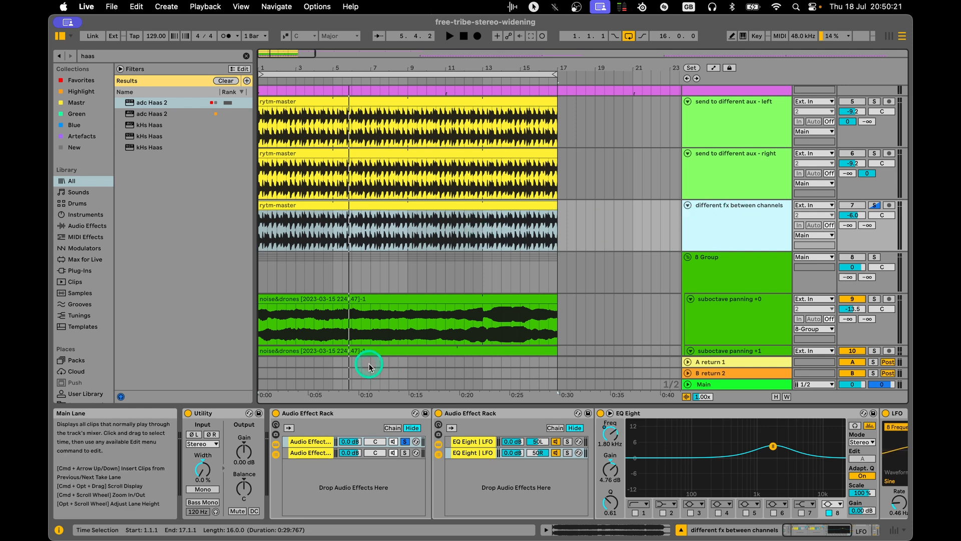
{"action": "left_click", "coordinate": [338, 449]}
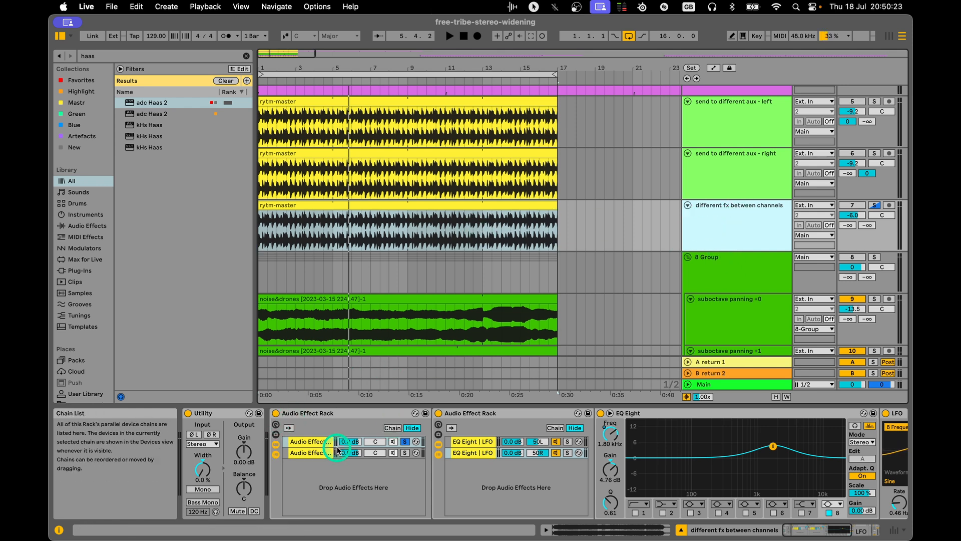
Compare the reverb and EQ chains inside the first Audio Effect Rack, then return to the different fx between channels track.
{"action": "left_click", "coordinate": [315, 454]}
{"action": "left_click", "coordinate": [313, 442]}
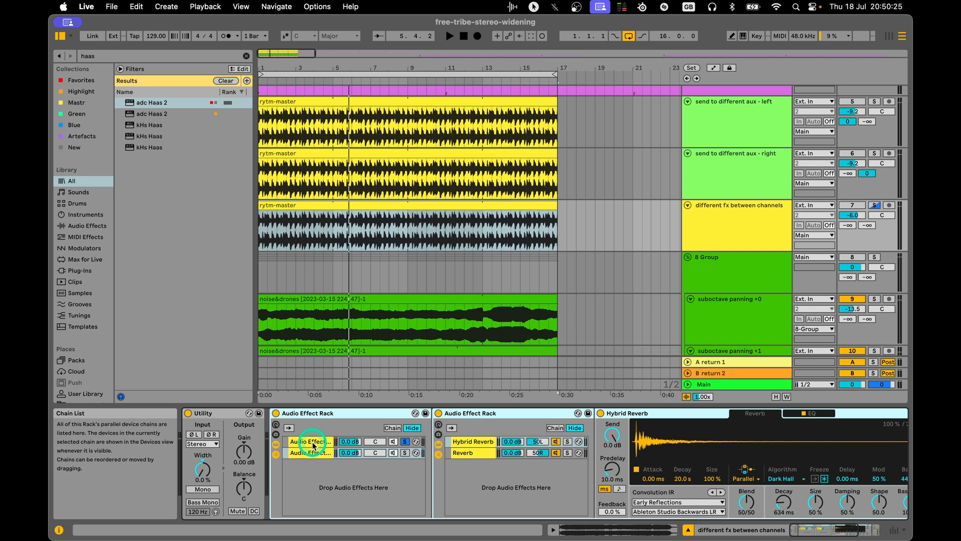
{"action": "left_click", "coordinate": [747, 221]}
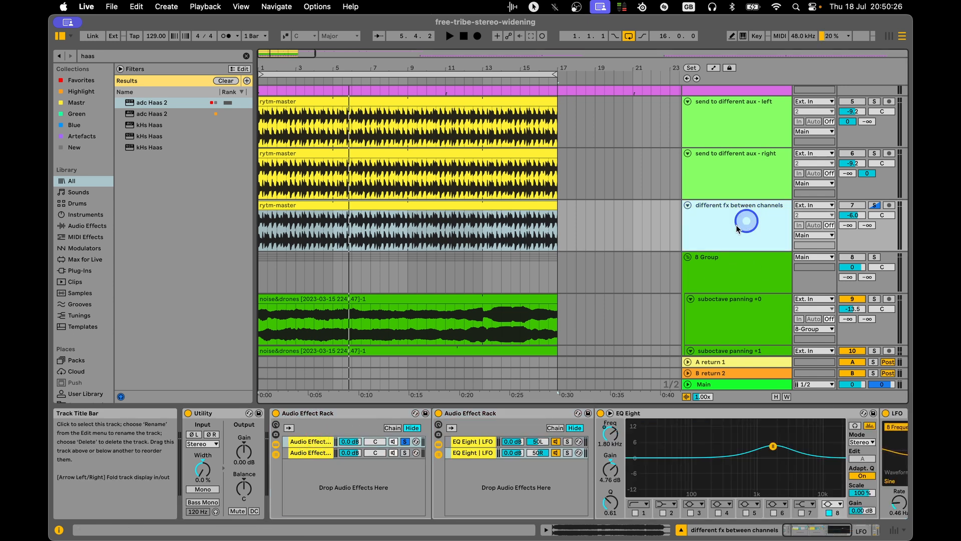
Collapse the first rack, group the Limiter into its own Audio Effect Rack and duplicate the Limiter chain.
{"action": "double_click", "coordinate": [299, 414]}
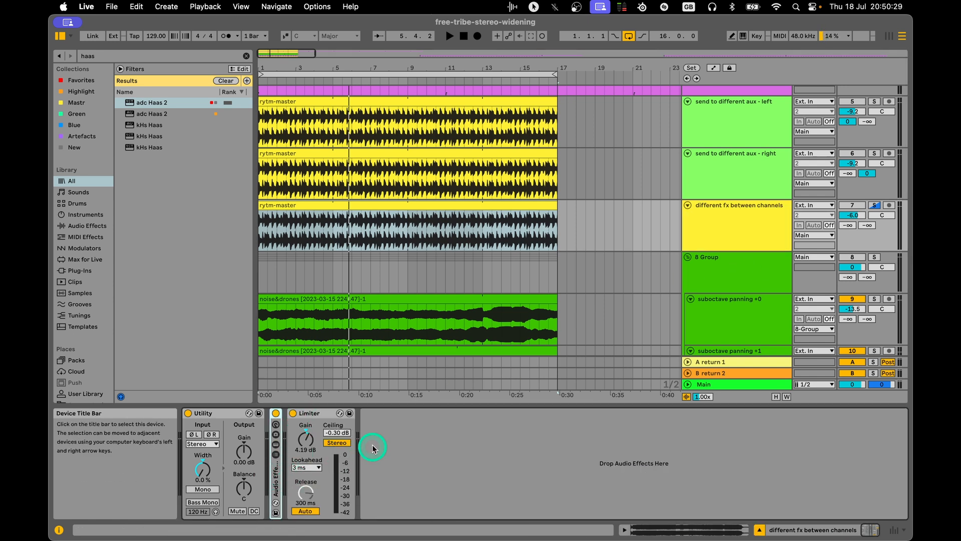
{"action": "left_click", "coordinate": [321, 413]}
{"action": "key", "text": "super+g"}
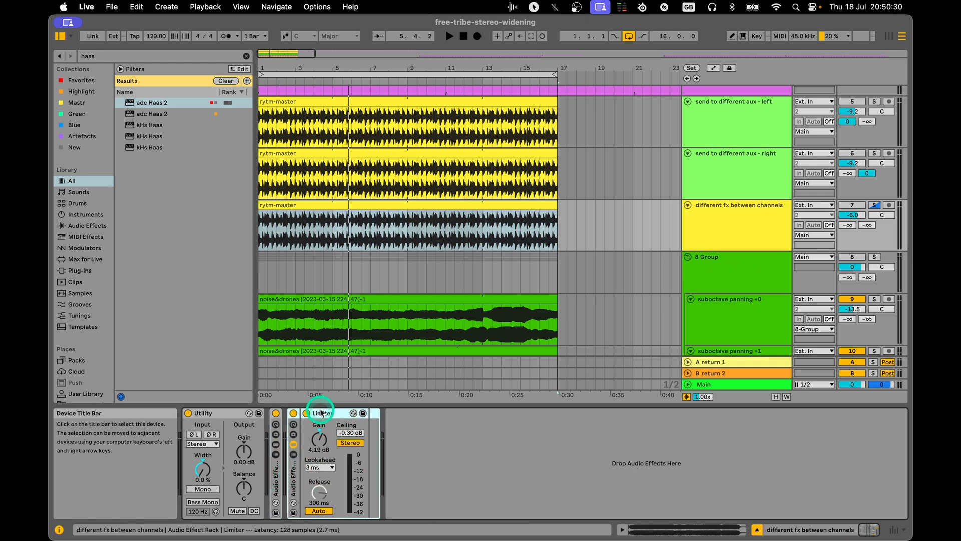
{"action": "left_click", "coordinate": [295, 456]}
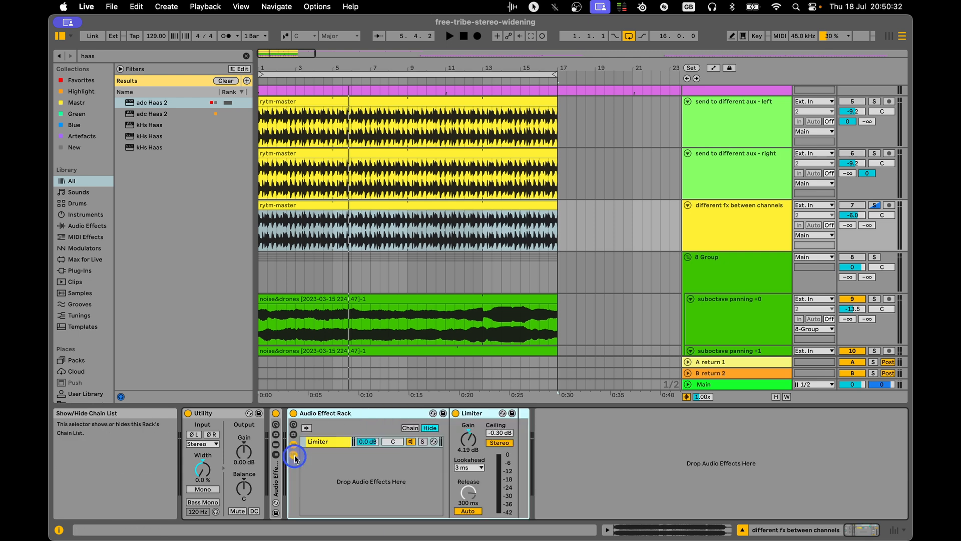
{"action": "left_click", "coordinate": [331, 445]}
{"action": "key", "text": "super+d"}
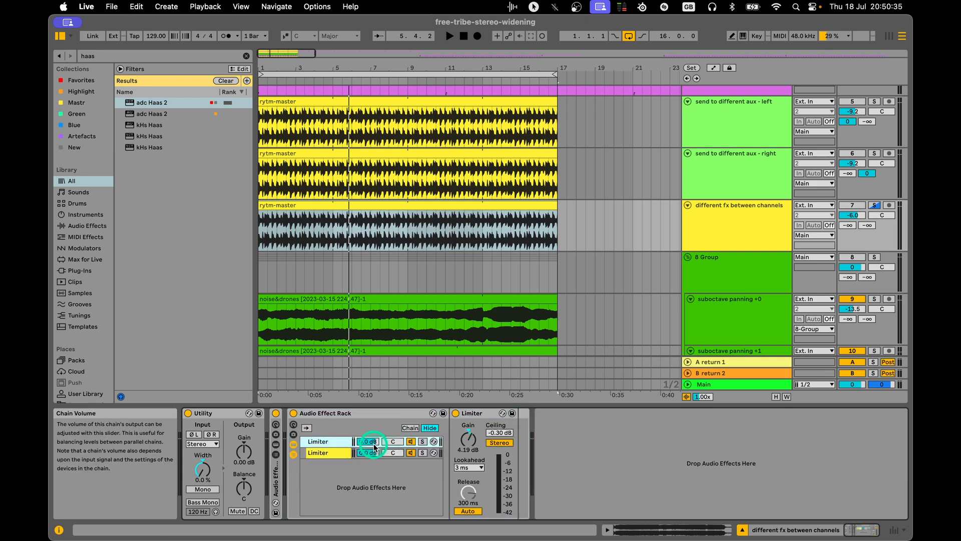
Pan the two Limiter chains 50L and 50R, then remove the demonstration rack so only the plain Limiter is left.
{"action": "left_click_drag", "start_coordinate": [393, 441], "coordinate": [393, 452]}
{"action": "left_click", "coordinate": [336, 441]}
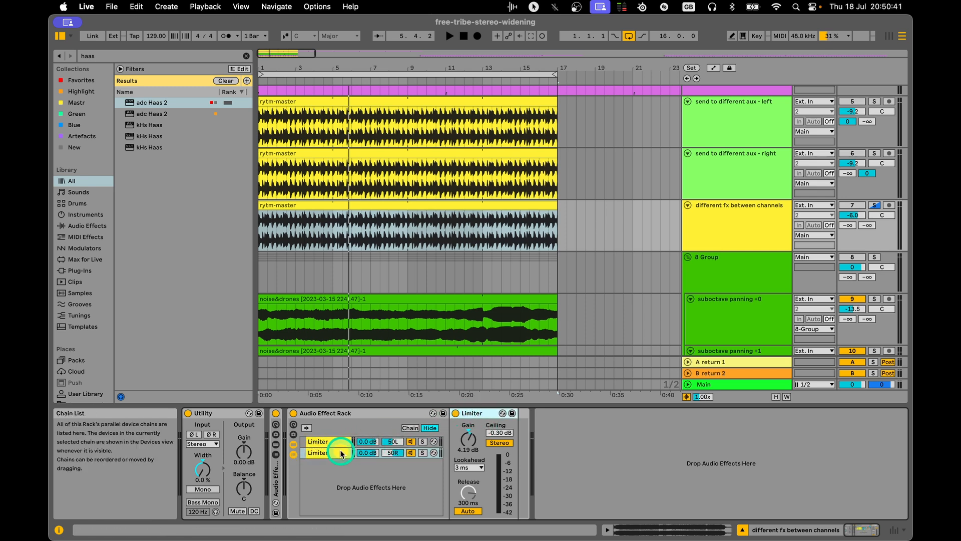
{"action": "left_click", "coordinate": [365, 417]}
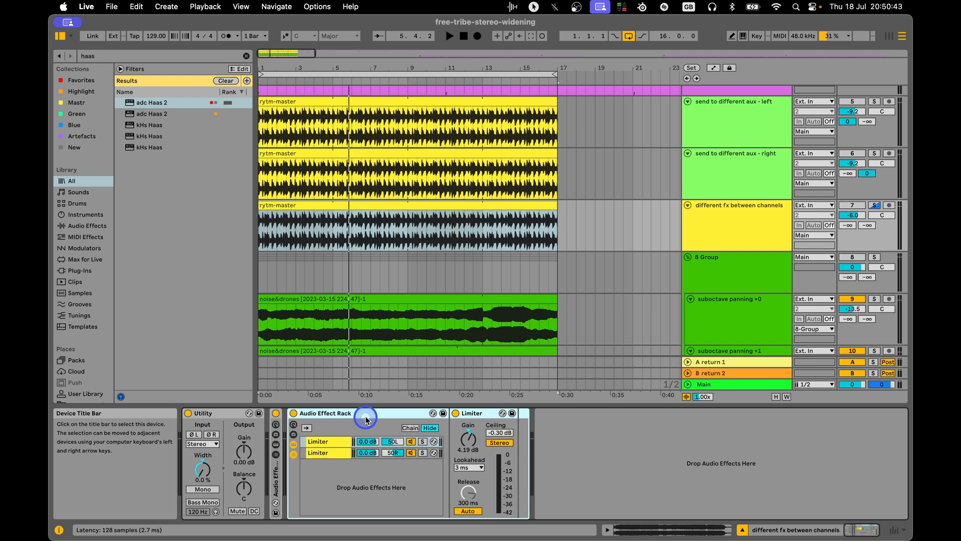
{"action": "key", "text": "Delete"}
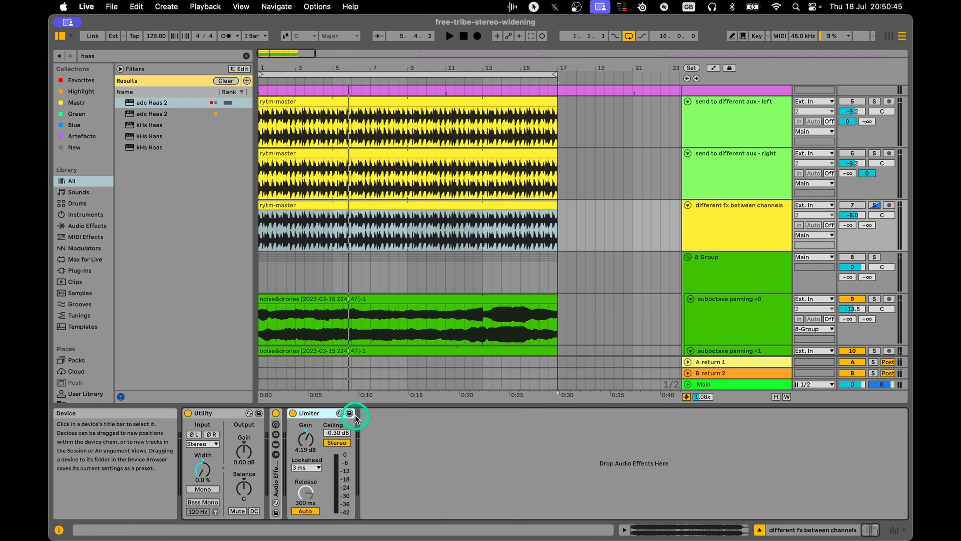
Expand the Audio Effect Rack, solo the different fx between channels track and restart playback.
{"action": "double_click", "coordinate": [275, 471]}
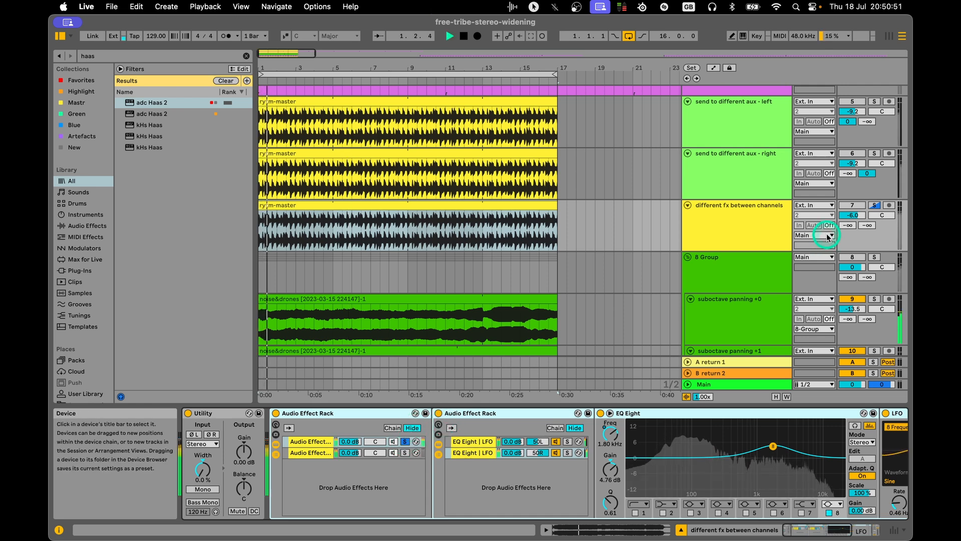
{"action": "left_click", "coordinate": [875, 205]}
{"action": "key", "text": "space"}
{"action": "key", "text": "space"}
{"action": "left_click", "coordinate": [741, 219]}
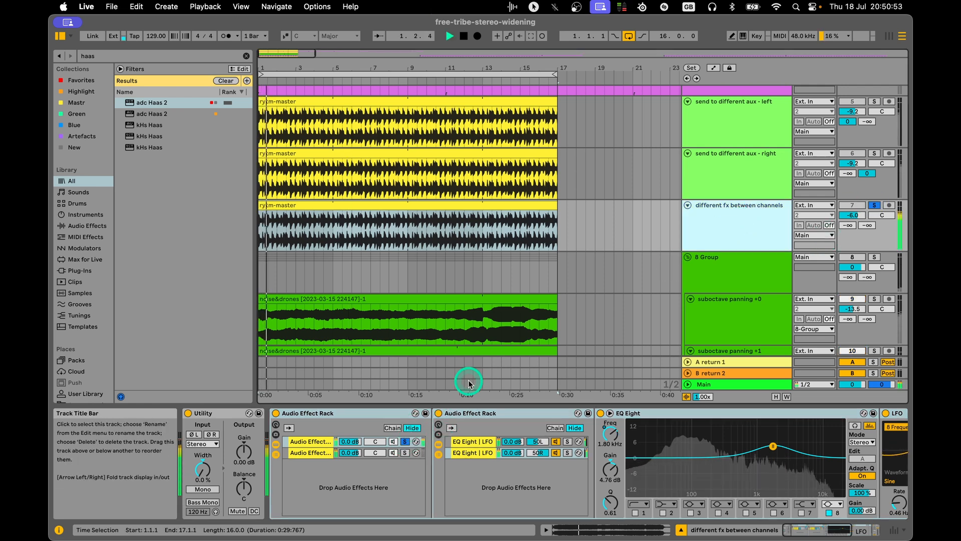
Audition the two EQ Eight | LFO chains of the nested rack by soloing them in turn, then stop playback.
{"action": "left_click", "coordinate": [511, 413]}
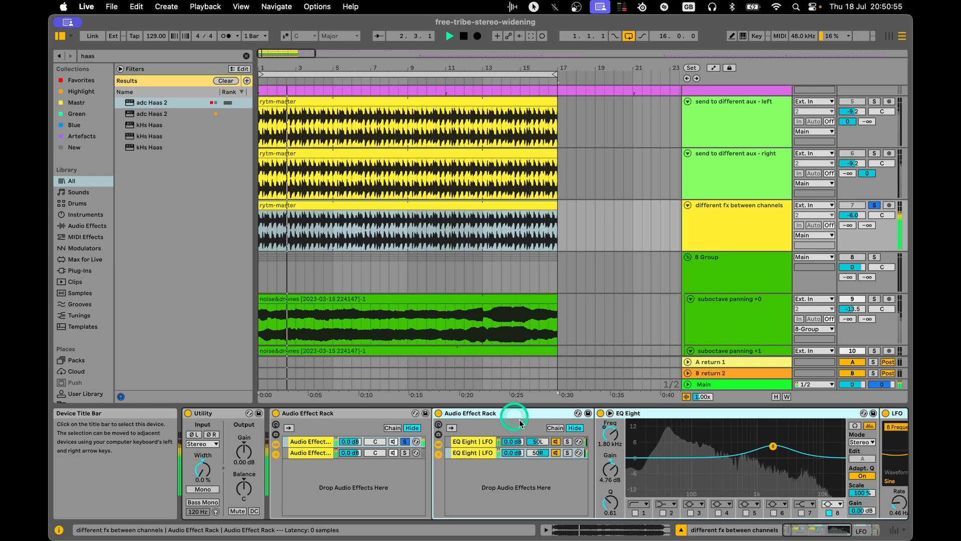
{"action": "left_click_drag", "start_coordinate": [821, 525], "coordinate": [825, 526]}
{"action": "left_click", "coordinate": [532, 441]}
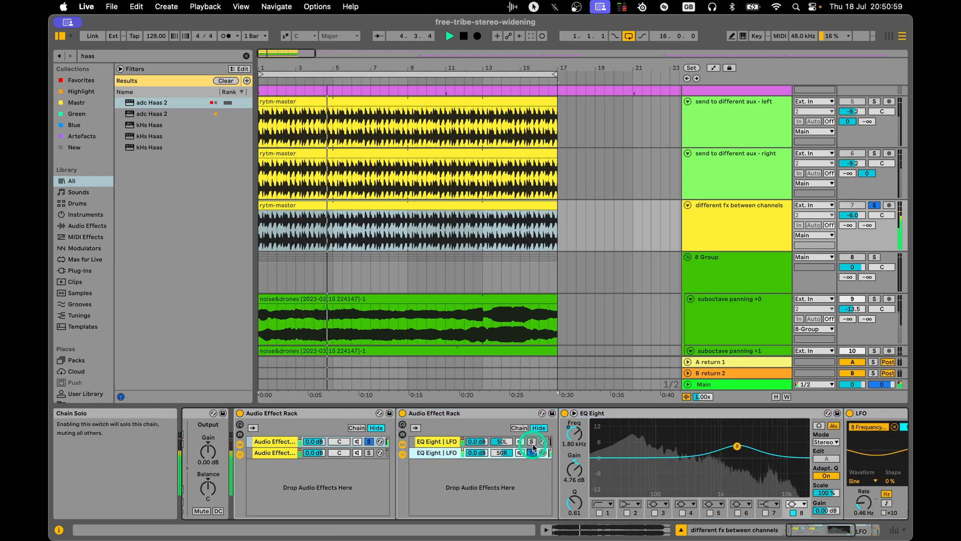
{"action": "left_click", "coordinate": [531, 442]}
{"action": "left_click", "coordinate": [798, 487]}
{"action": "left_click_drag", "start_coordinate": [825, 526], "coordinate": [833, 526]}
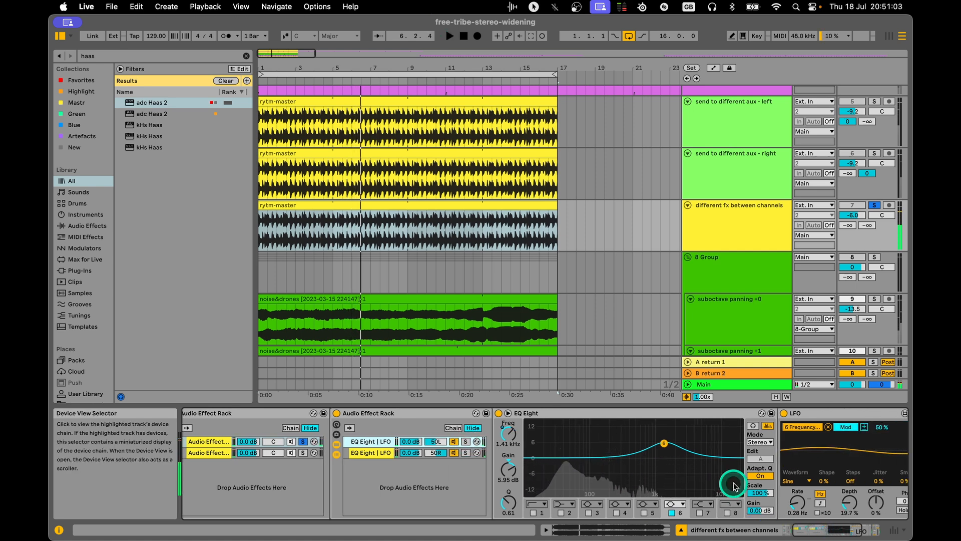
Compare the EQ Eight and LFO settings of the nested rack's 50L and 50R chains by switching between them.
{"action": "left_click", "coordinate": [508, 436]}
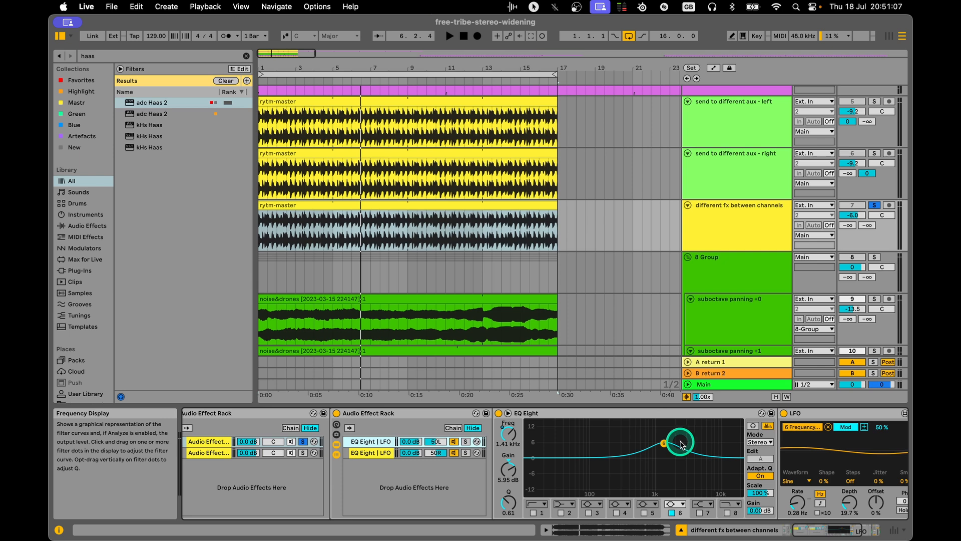
{"action": "left_click_drag", "start_coordinate": [836, 524], "coordinate": [836, 526]}
{"action": "left_click", "coordinate": [373, 452]}
{"action": "left_click", "coordinate": [372, 442]}
{"action": "left_click", "coordinate": [368, 454]}
{"action": "left_click", "coordinate": [371, 442]}
{"action": "left_click", "coordinate": [370, 452]}
{"action": "left_click", "coordinate": [373, 442]}
{"action": "left_click", "coordinate": [373, 453]}
{"action": "left_click", "coordinate": [675, 457]}
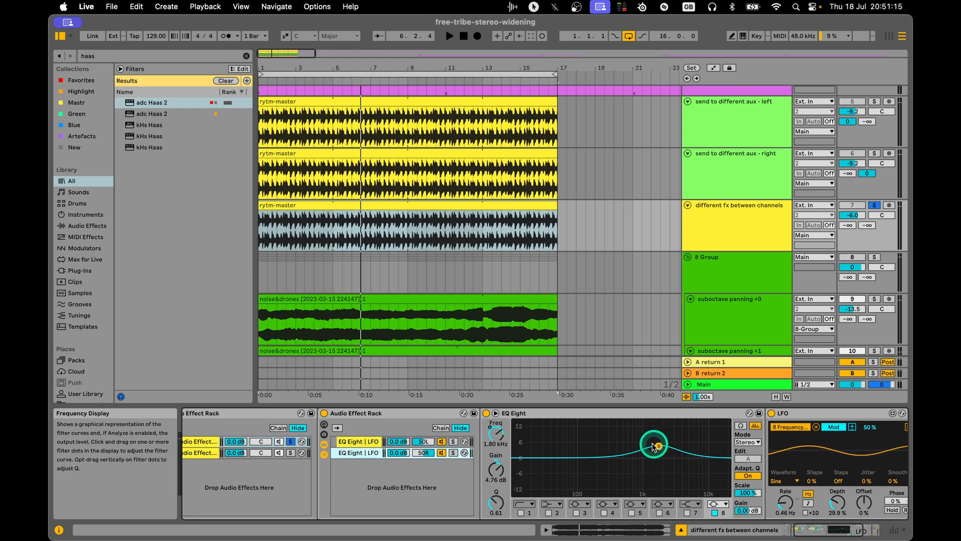
{"action": "left_click", "coordinate": [348, 434]}
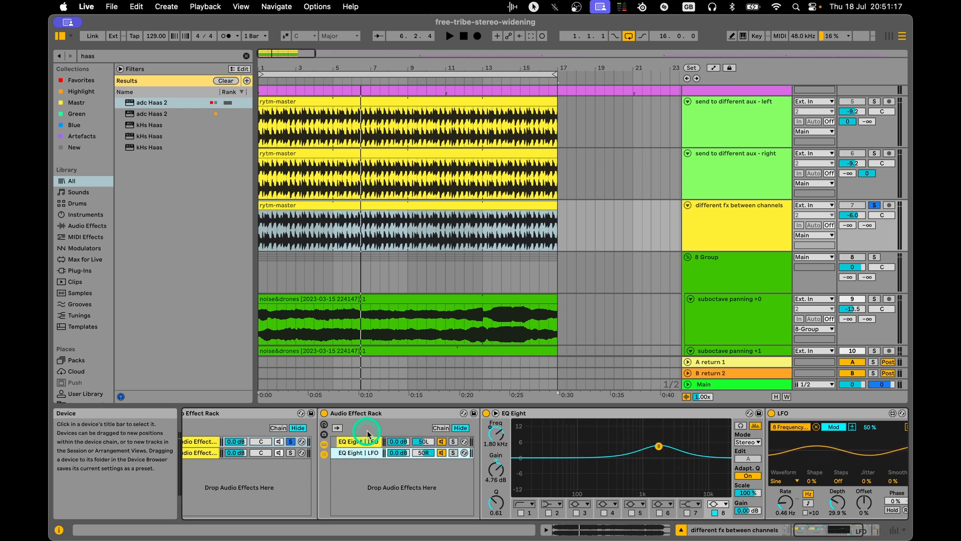
Play briefly, solo the first rack's second chain, and examine its nested Hybrid Reverb and Reverb chains.
{"action": "key", "text": "space"}
{"action": "left_click", "coordinate": [822, 531]}
{"action": "key", "text": "space"}
{"action": "left_click", "coordinate": [257, 453]}
{"action": "left_click", "coordinate": [356, 455]}
{"action": "left_click", "coordinate": [261, 446]}
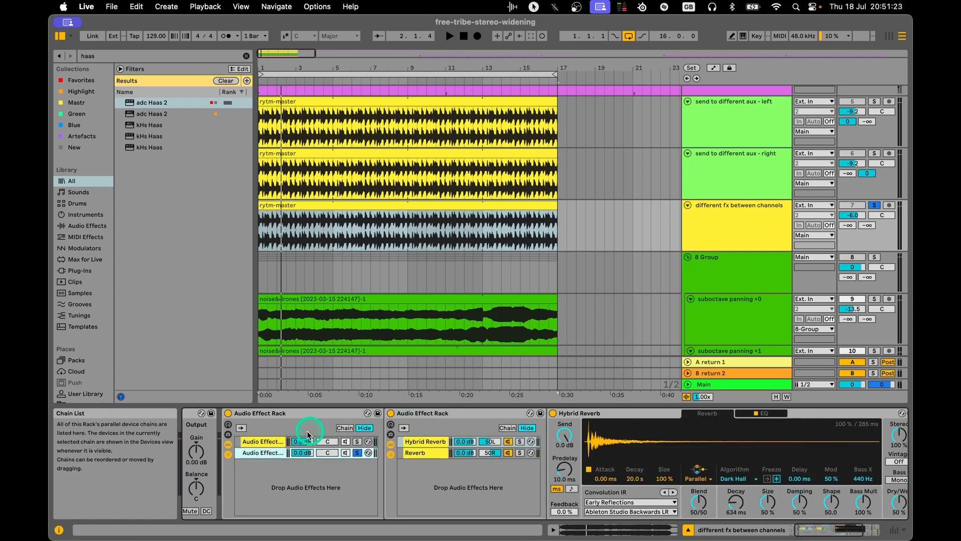
{"action": "left_click", "coordinate": [430, 444]}
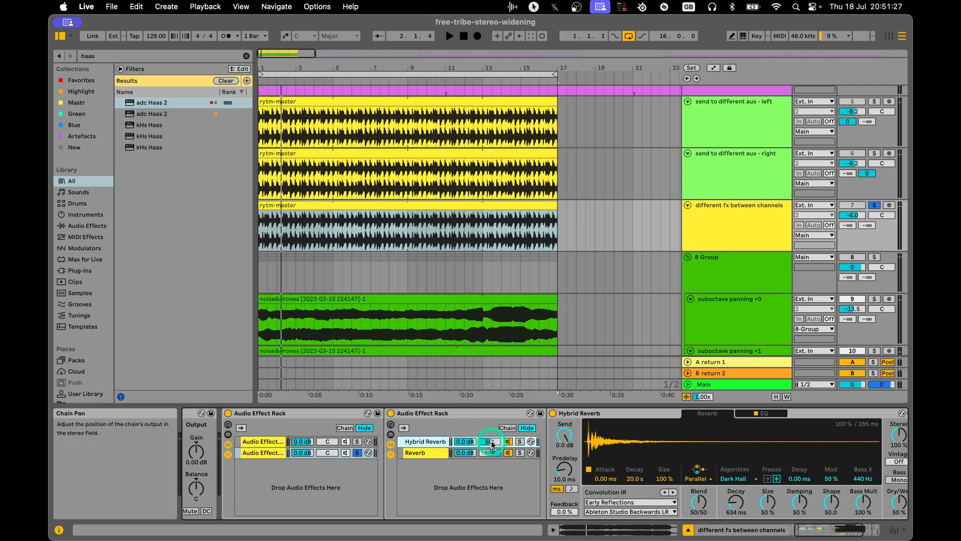
{"action": "left_click", "coordinate": [418, 452]}
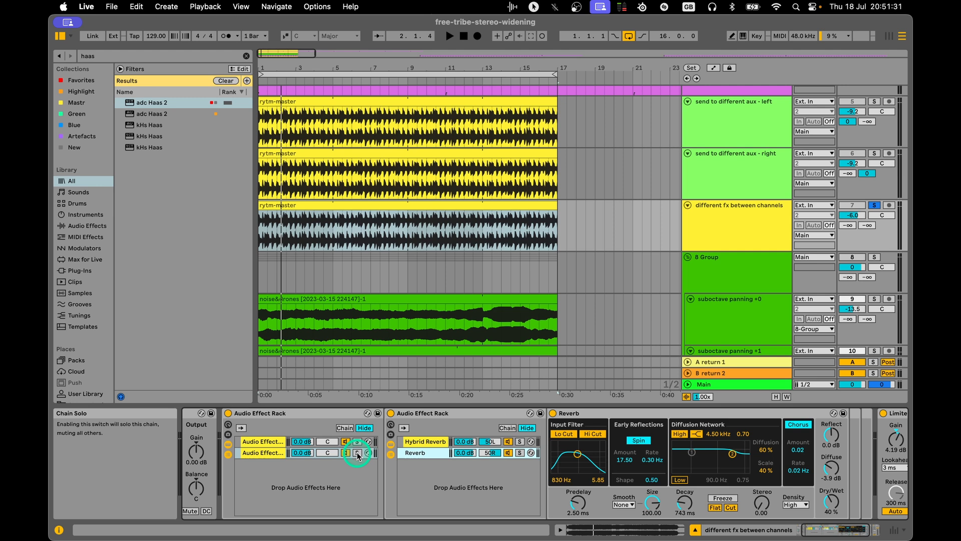
Start playback and set the volume of both chains in the first Audio Effect Rack to -3.0 dB.
{"action": "key", "text": "space"}
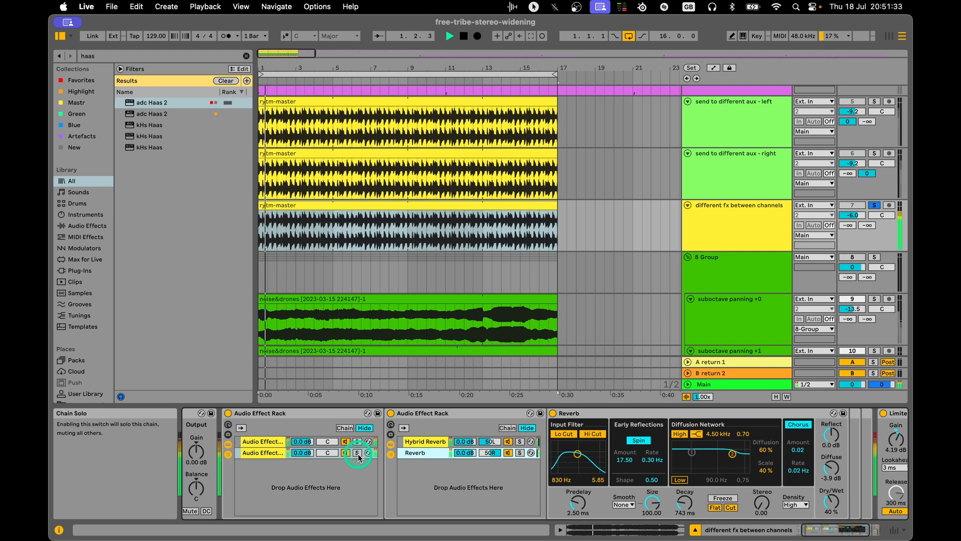
{"action": "left_click", "coordinate": [356, 453]}
{"action": "left_click", "coordinate": [267, 453]}
{"action": "mouse_move", "coordinate": [305, 441]}
{"action": "left_mouse_down"}
{"action": "mouse_move", "coordinate": [304, 456]}
{"action": "mouse_move", "coordinate": [302, 441]}
{"action": "left_mouse_up"}
Audition the first rack's EQ and reverb chains by soloing them alternately during playback, ending on the EQ chain.
{"action": "left_click", "coordinate": [358, 442]}
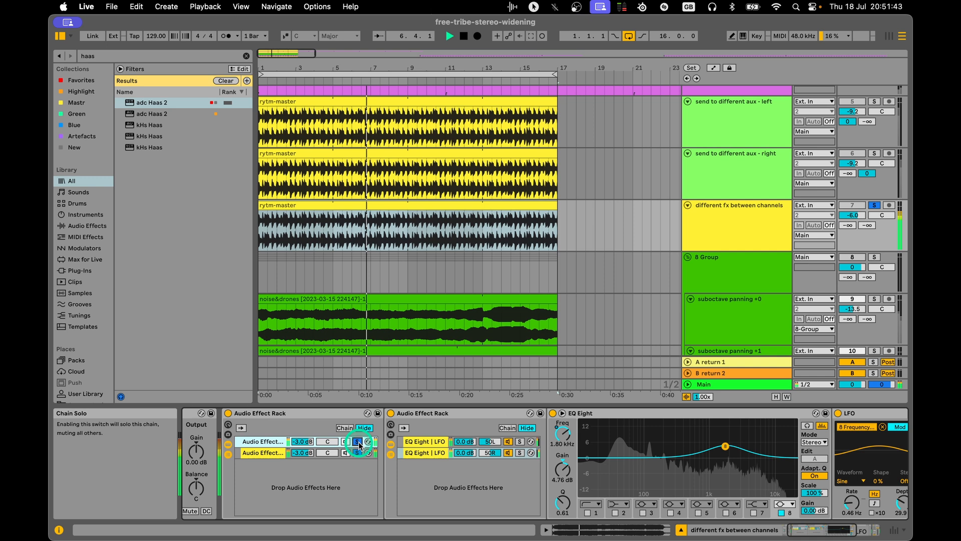
{"action": "left_click", "coordinate": [359, 453]}
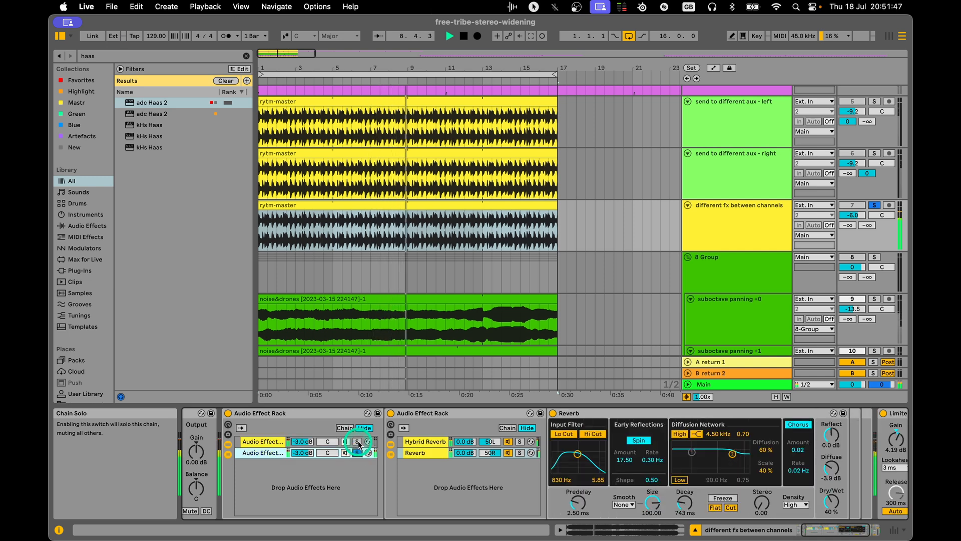
{"action": "left_click", "coordinate": [358, 442]}
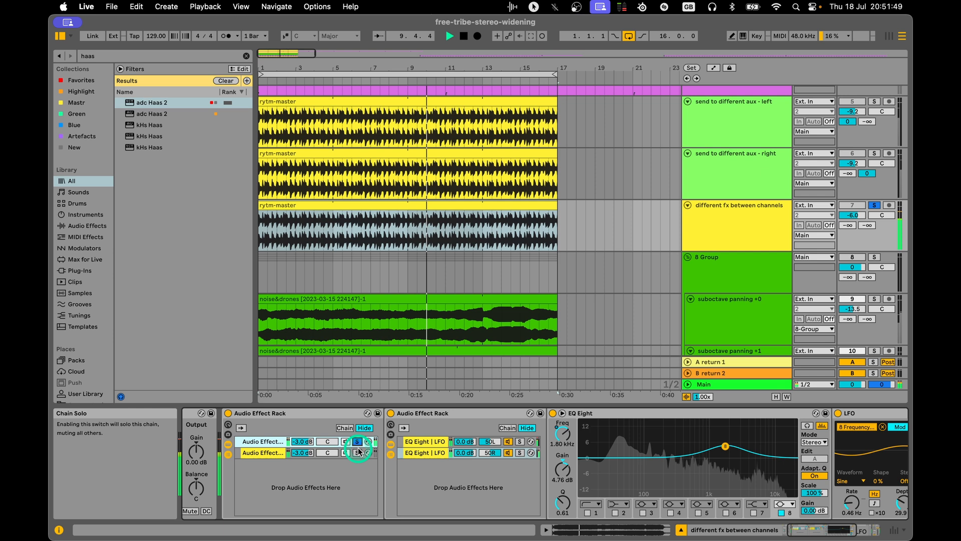
Bypass and re-enable the first Audio Effect Rack to compare dry and processed sound, then solo its reverb chain.
{"action": "left_click", "coordinate": [228, 413]}
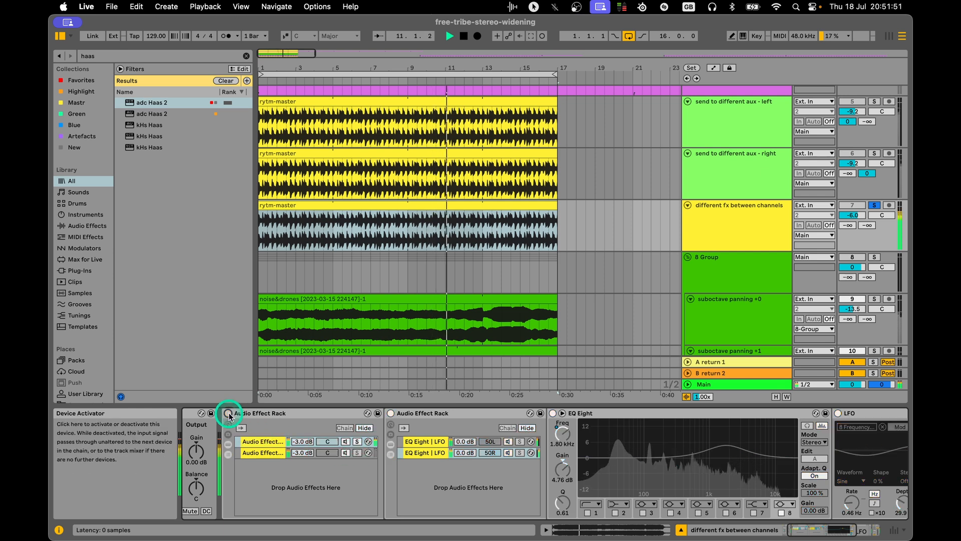
{"action": "left_click_drag", "start_coordinate": [810, 529], "coordinate": [796, 529]}
{"action": "left_click", "coordinate": [276, 413]}
{"action": "left_click", "coordinate": [276, 414]}
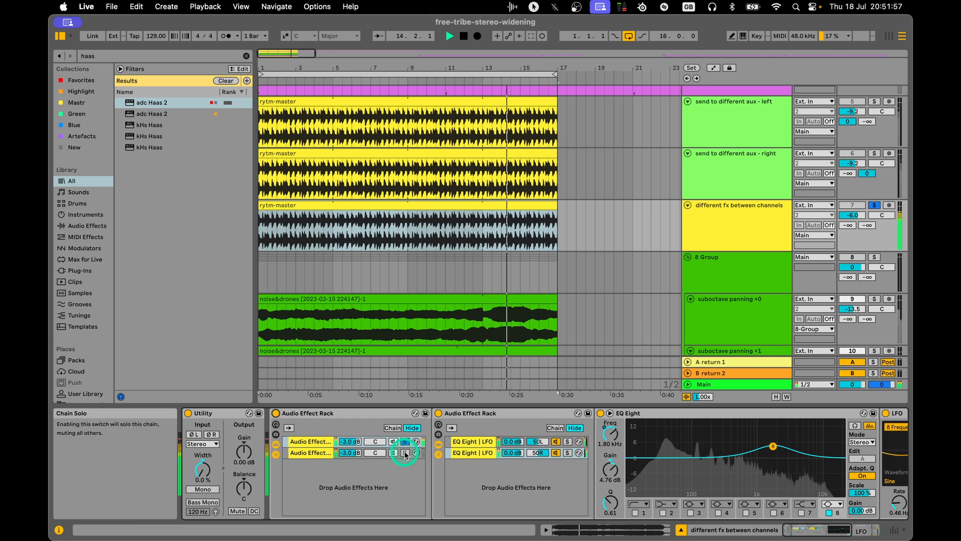
{"action": "left_click", "coordinate": [405, 453]}
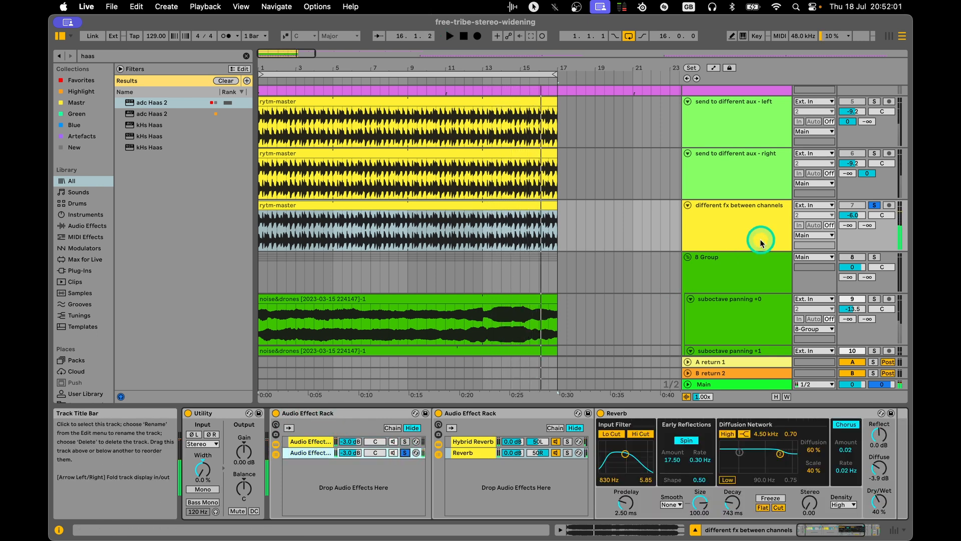
Select the 8 Group track to display its devices and solo the group.
{"action": "scroll", "coordinate": [758, 203], "scroll_direction": "down", "scroll_amount": 2}
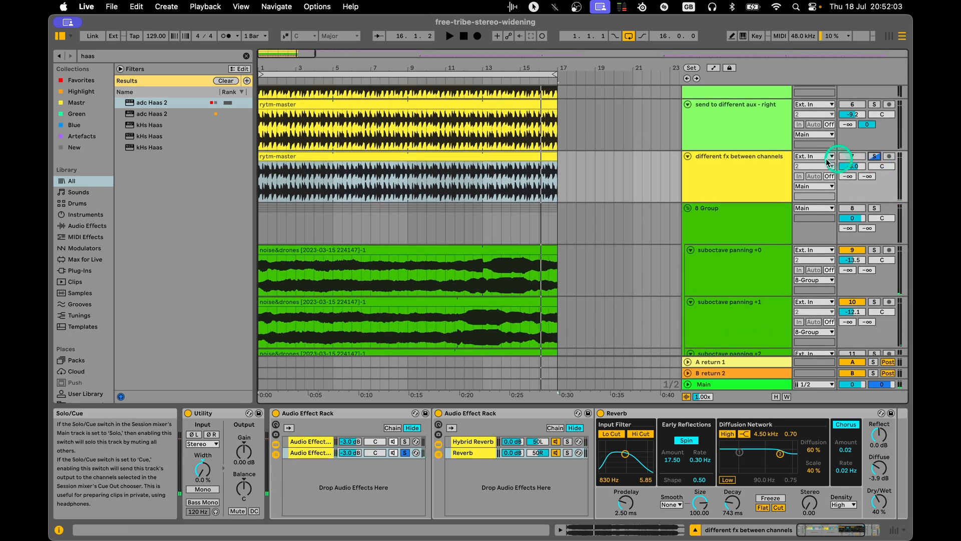
{"action": "scroll", "coordinate": [775, 179], "scroll_direction": "down", "scroll_amount": 2}
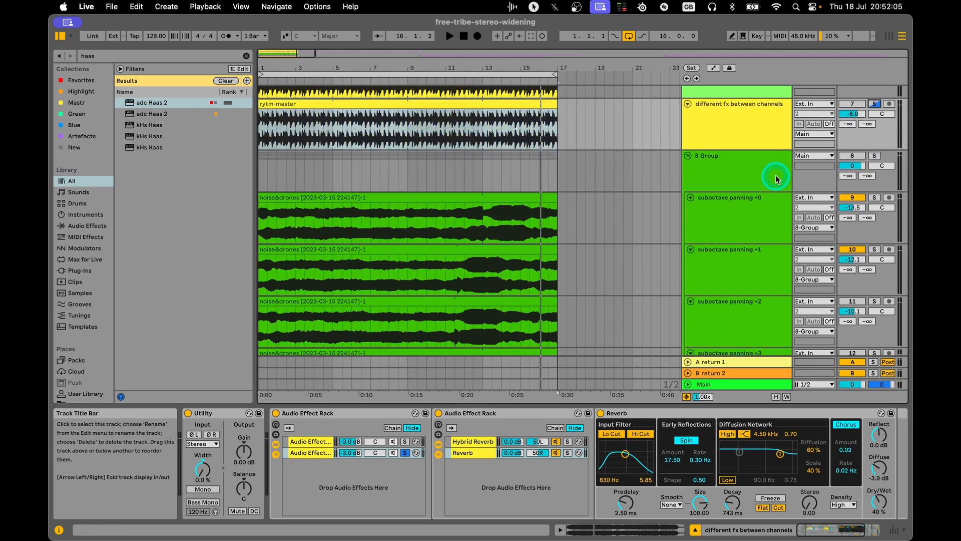
{"action": "left_click", "coordinate": [766, 172]}
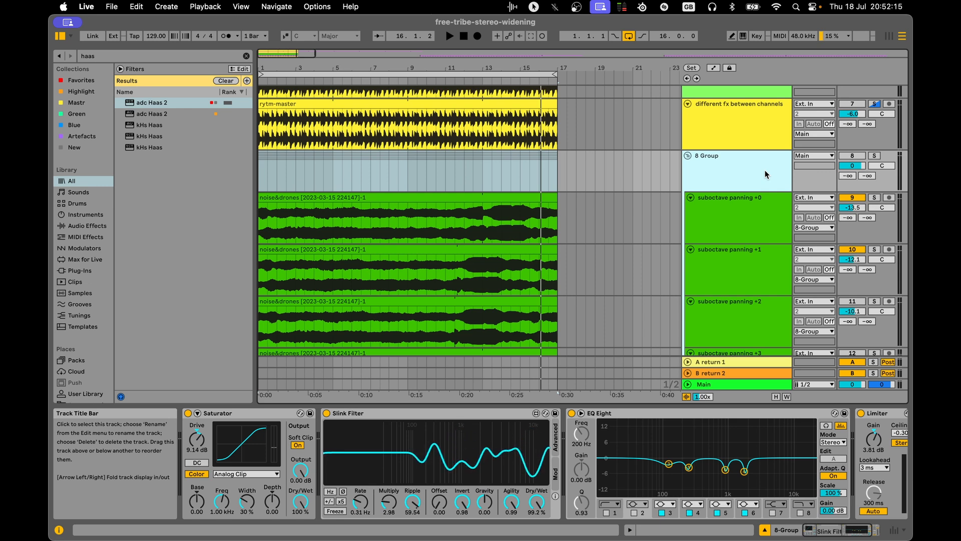
{"action": "left_click", "coordinate": [742, 169]}
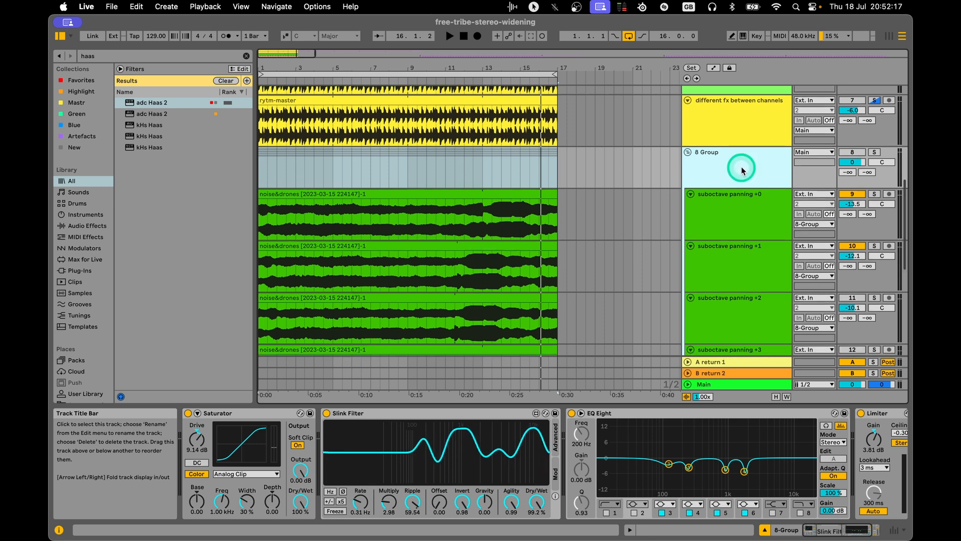
{"action": "scroll", "coordinate": [699, 204], "scroll_direction": "down", "scroll_amount": 1}
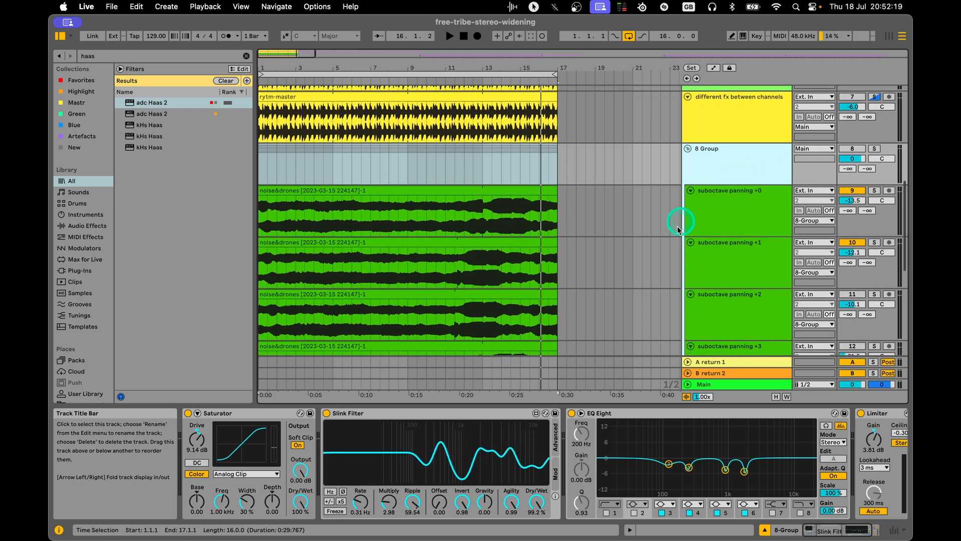
{"action": "left_click", "coordinate": [737, 208]}
{"action": "left_click", "coordinate": [751, 156]}
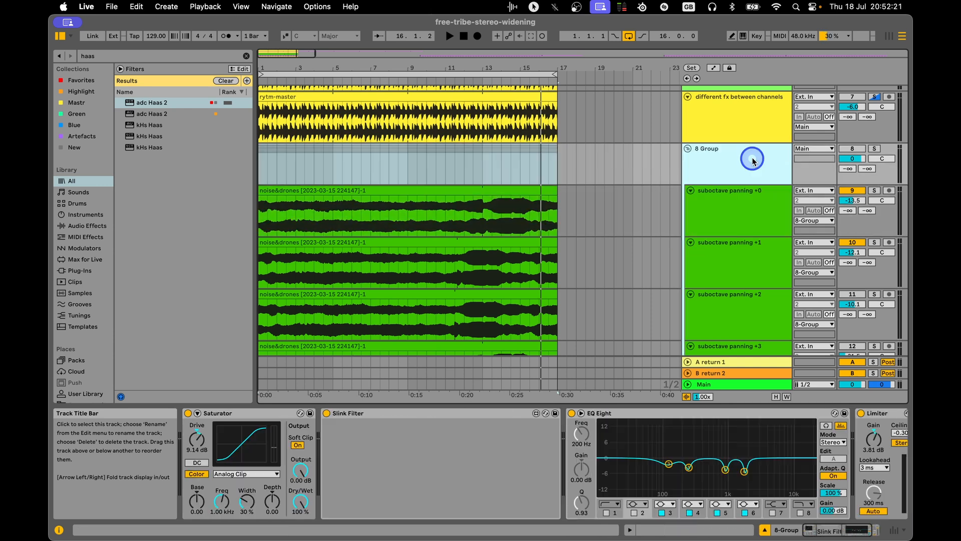
{"action": "left_click", "coordinate": [876, 149]}
Display the devices of the suboctave panning +0 track and select its Auto Pan.
{"action": "scroll", "coordinate": [733, 217], "scroll_direction": "down", "scroll_amount": 2}
{"action": "left_click", "coordinate": [721, 179]}
{"action": "left_click", "coordinate": [434, 167]}
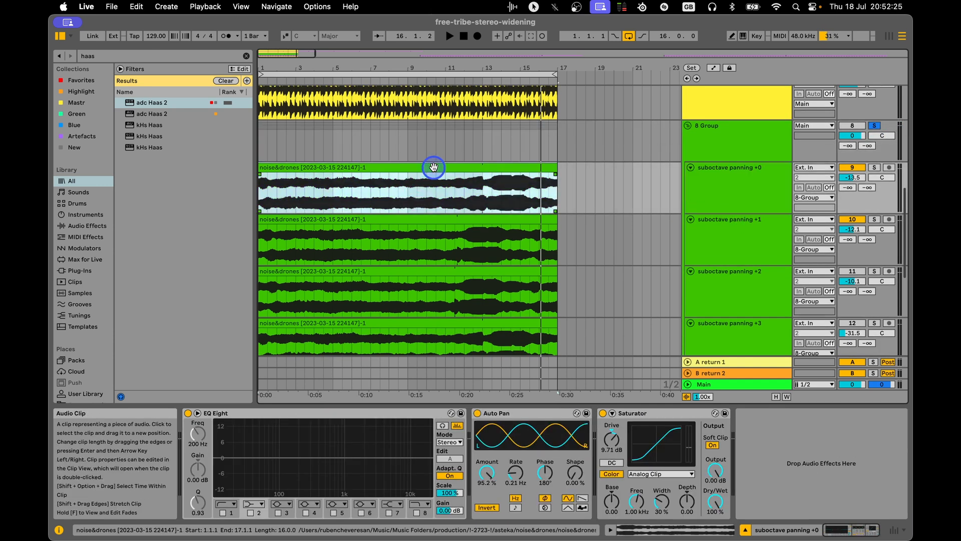
{"action": "left_click", "coordinate": [746, 187]}
{"action": "left_click", "coordinate": [529, 414]}
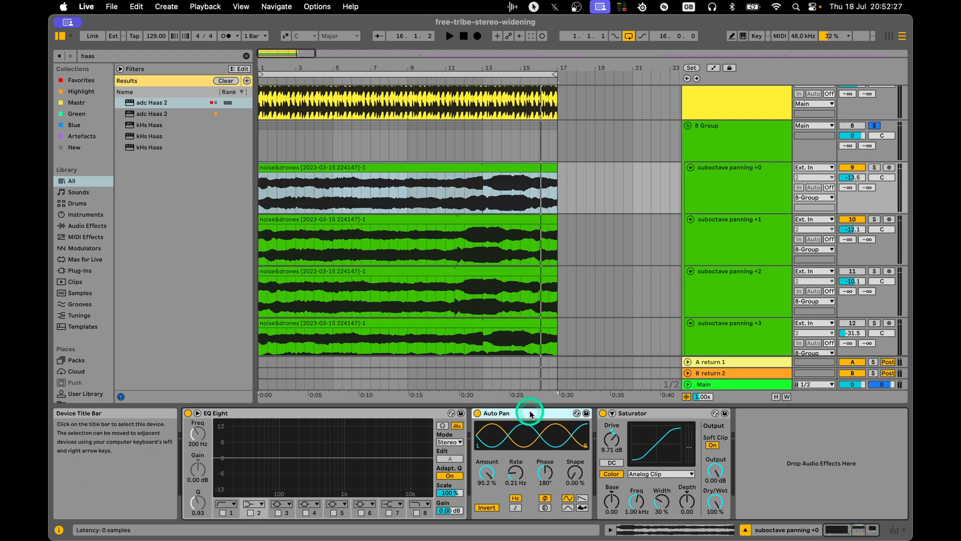
Bypass the Auto Pan on the suboctave panning +0 track and audition the track soloed during playback.
{"action": "key", "text": "0"}
{"action": "left_click", "coordinate": [767, 178]}
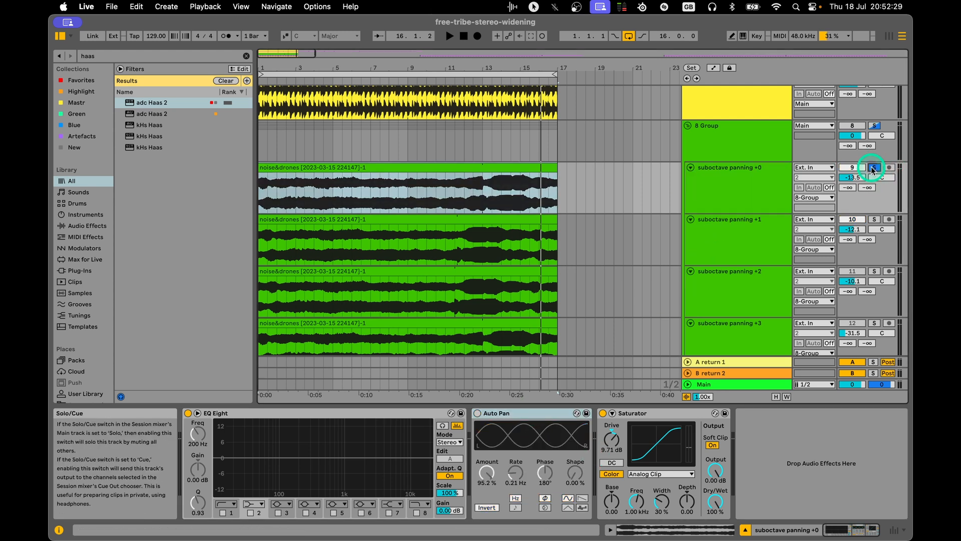
{"action": "key", "text": "space"}
{"action": "left_click", "coordinate": [852, 135]}
{"action": "left_click_drag", "start_coordinate": [852, 135], "coordinate": [851, 139]}
{"action": "left_click", "coordinate": [750, 184]}
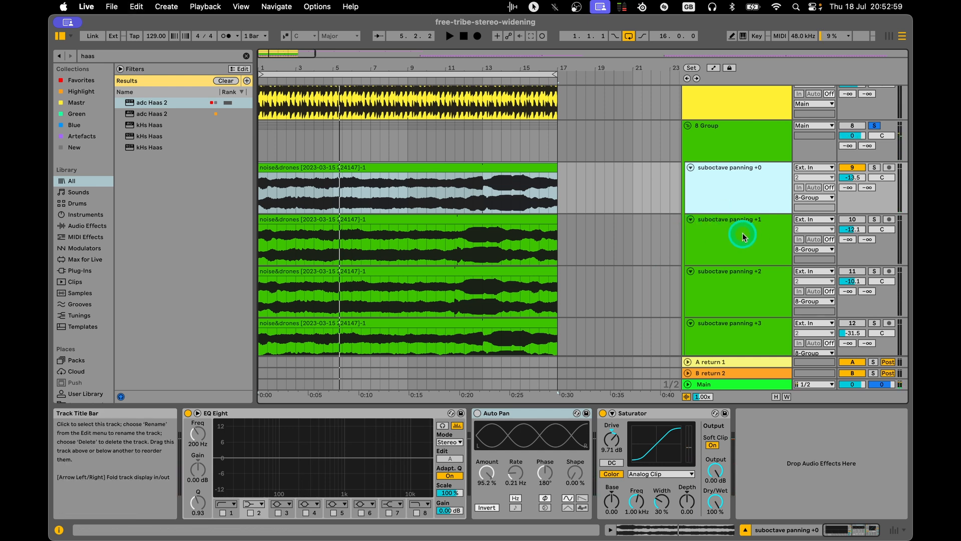
Re-enable the Auto Pan on the suboctave panning +0 track and select that track.
{"action": "key", "text": "super+z"}
{"action": "left_click", "coordinate": [762, 197]}
{"action": "left_click", "coordinate": [745, 138]}
{"action": "left_click", "coordinate": [749, 181]}
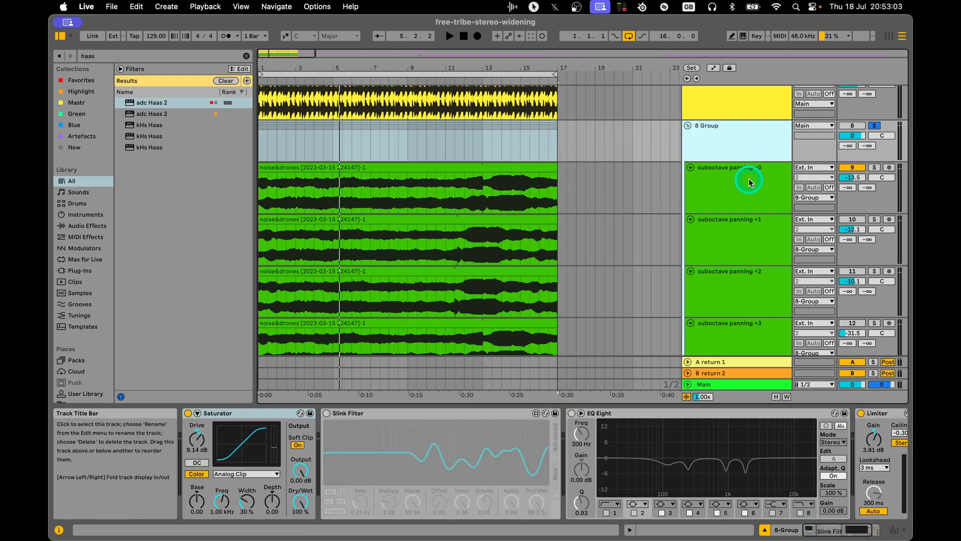
{"action": "left_click", "coordinate": [524, 412]}
{"action": "left_click", "coordinate": [477, 413]}
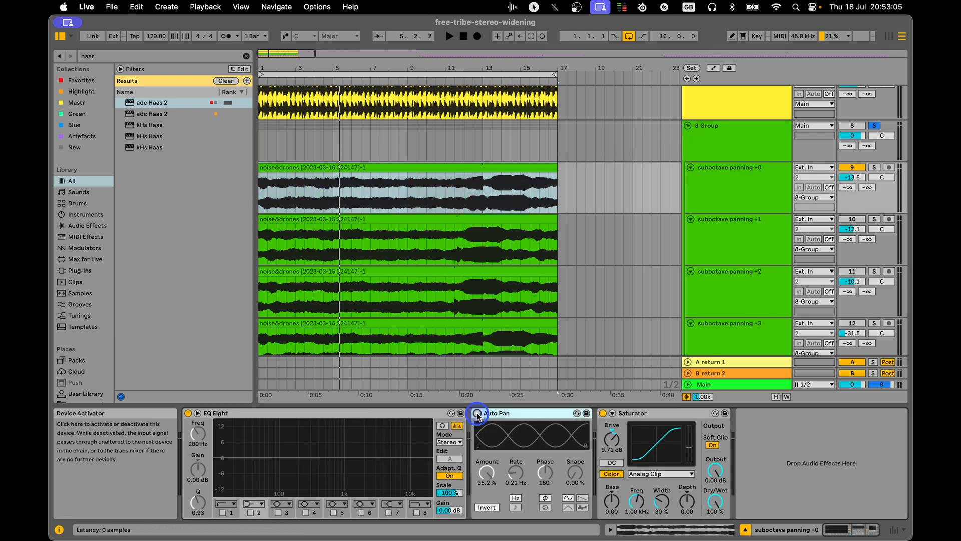
{"action": "left_click", "coordinate": [795, 169]}
{"action": "left_click", "coordinate": [739, 181]}
{"action": "left_click", "coordinate": [724, 139]}
{"action": "left_click", "coordinate": [723, 181]}
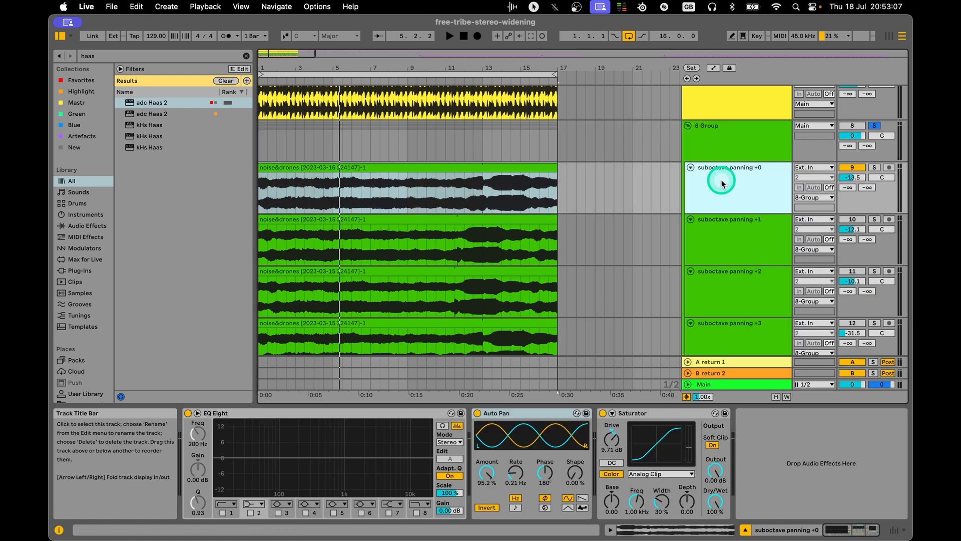
Copy the suboctave panning +0 clip onto the +1 track, set its transposition to -12 semitones, and undo the changes.
{"action": "left_click", "coordinate": [491, 166]}
{"action": "key", "text": "super+c"}
{"action": "left_click", "coordinate": [341, 219]}
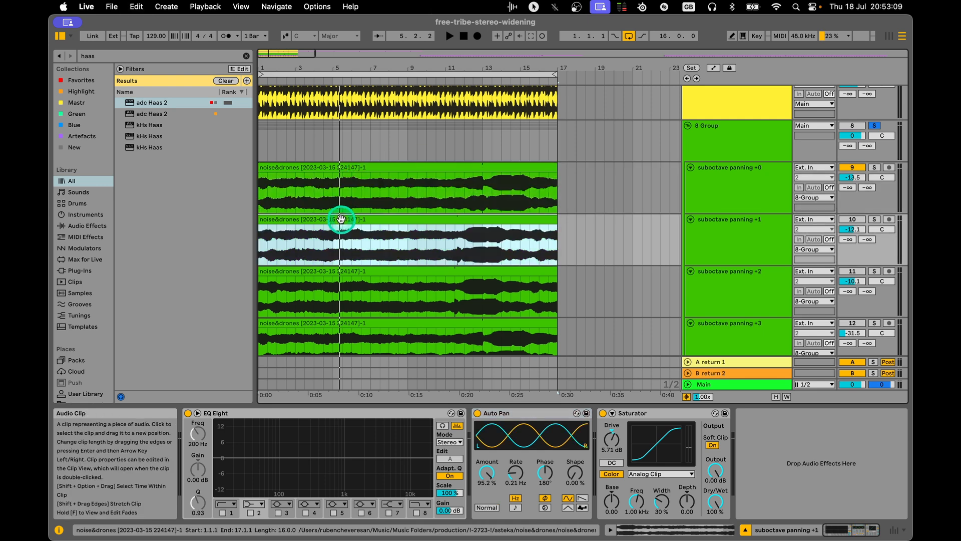
{"action": "key", "text": "super+v"}
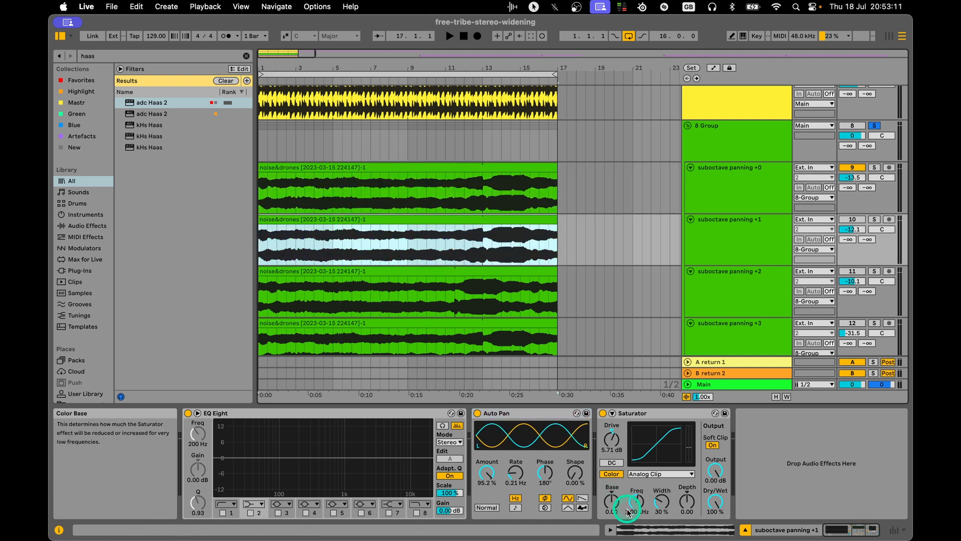
{"action": "left_click", "coordinate": [636, 529]}
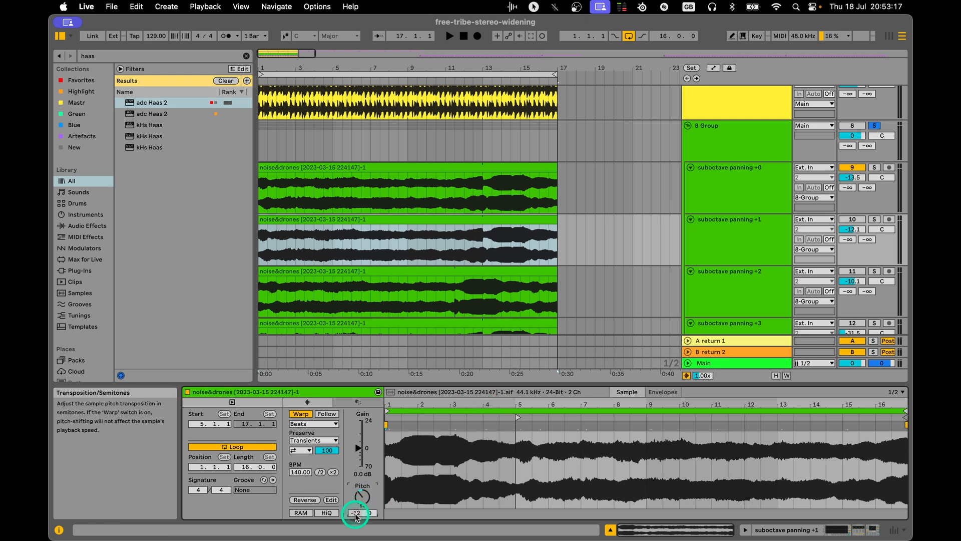
{"action": "key", "text": "super+z"}
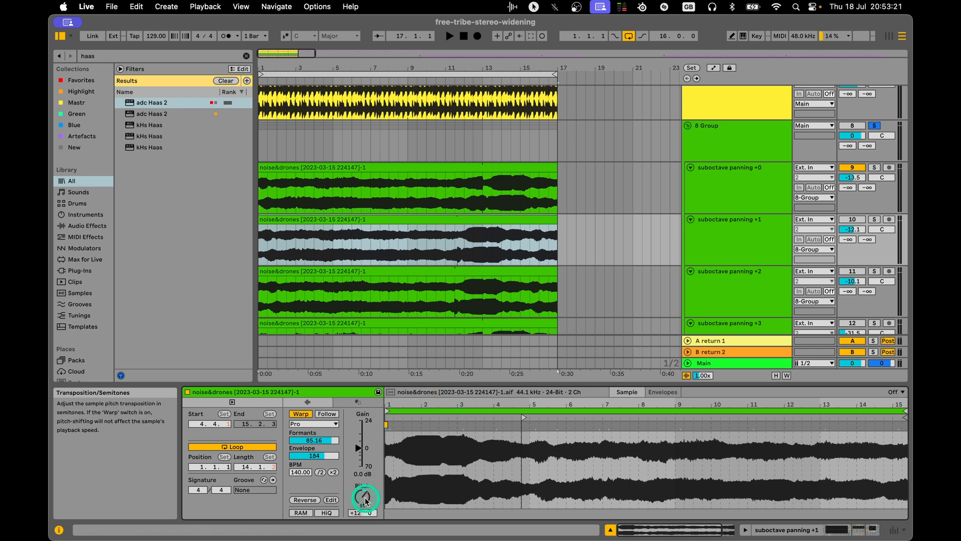
Switch off all devices on the 8 Group track and lower the group's volume to -2.2 dB.
{"action": "left_click", "coordinate": [743, 178]}
{"action": "key", "text": "shift+Tab"}
{"action": "left_click", "coordinate": [762, 152]}
{"action": "left_click", "coordinate": [751, 196]}
{"action": "left_click", "coordinate": [754, 145]}
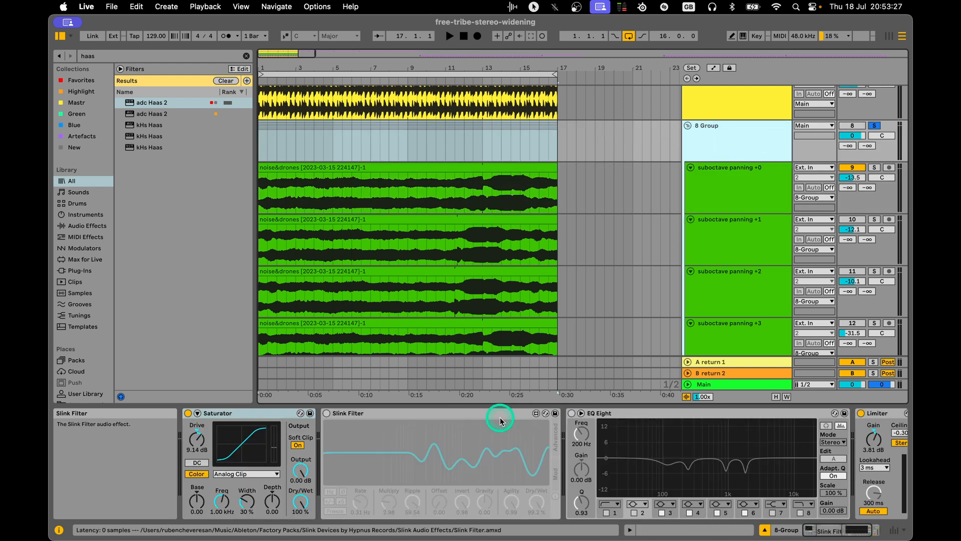
{"action": "left_click", "coordinate": [504, 413]}
{"action": "key", "text": "super+a"}
{"action": "left_click", "coordinate": [764, 144]}
{"action": "left_click_drag", "start_coordinate": [852, 136], "coordinate": [852, 142]}
Compare the Auto Pan settings of the suboctave panning +0 and +1 tracks.
{"action": "left_click", "coordinate": [775, 181]}
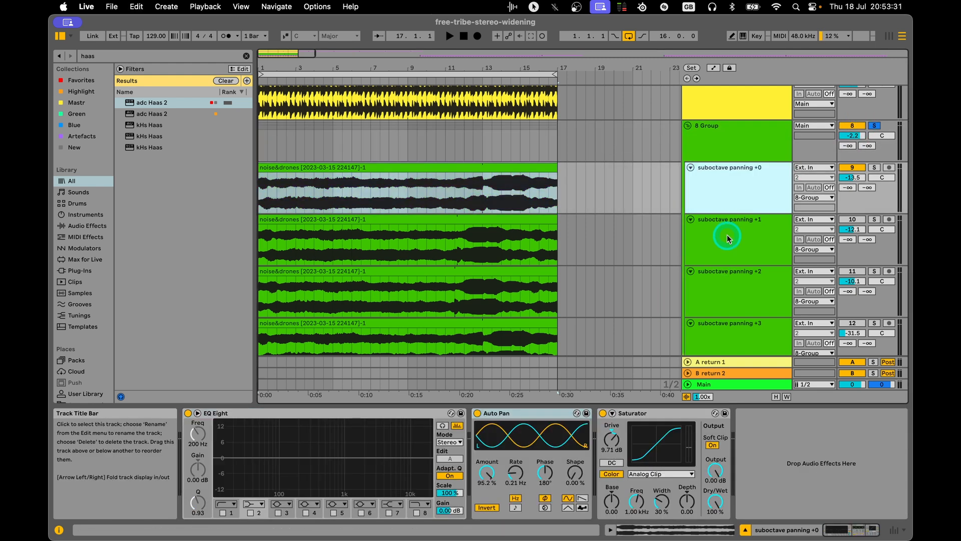
{"action": "left_click", "coordinate": [726, 235]}
{"action": "left_click", "coordinate": [493, 413]}
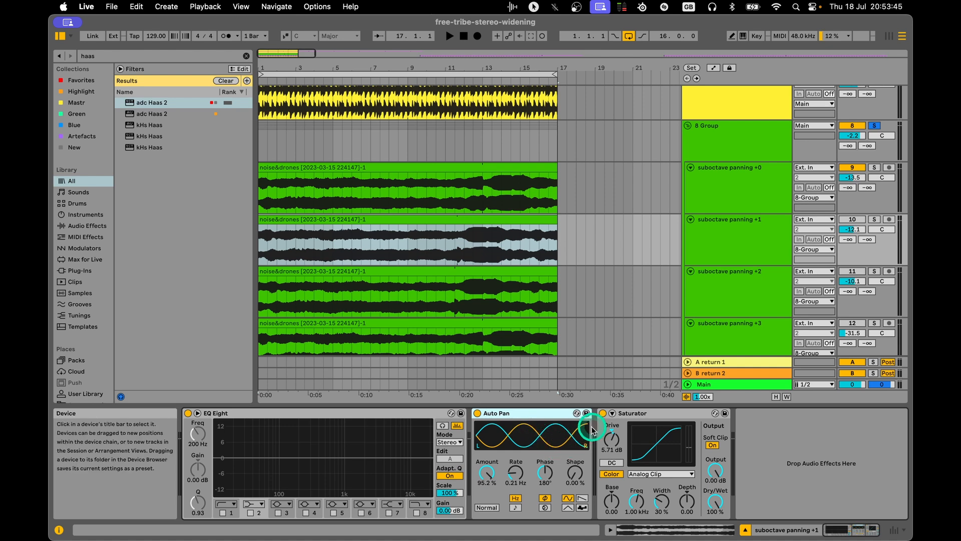
{"action": "left_click", "coordinate": [767, 223]}
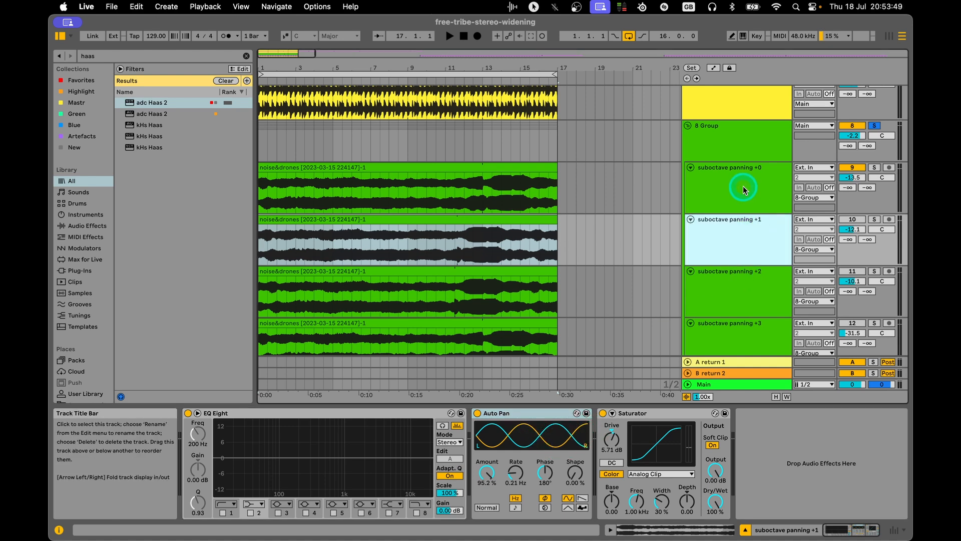
{"action": "left_click", "coordinate": [746, 179]}
{"action": "left_click", "coordinate": [744, 257]}
{"action": "left_click", "coordinate": [740, 191]}
{"action": "left_click", "coordinate": [730, 241]}
{"action": "left_click", "coordinate": [278, 165]}
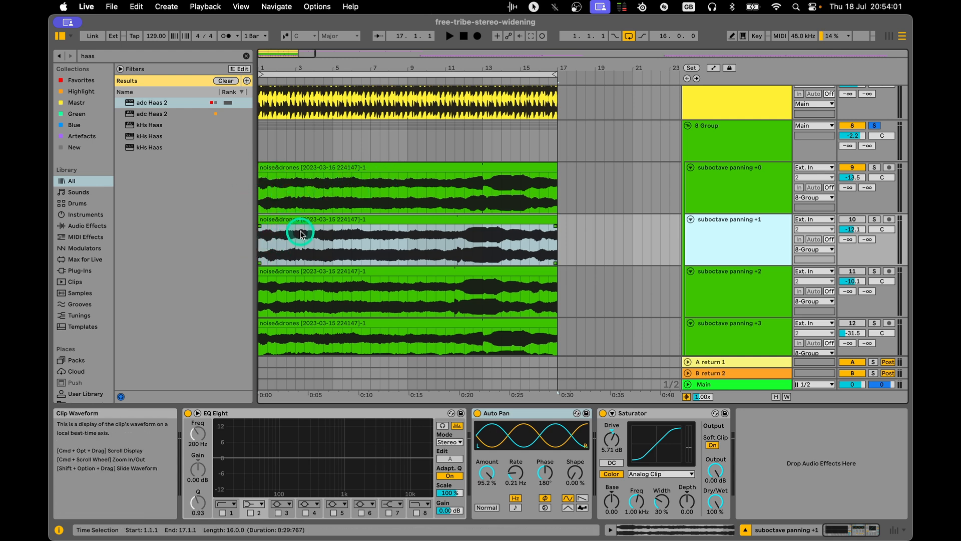
Activate the suboctave panning +1 track and play the group, checking its levels in the Session mixer.
{"action": "left_click", "coordinate": [750, 188]}
{"action": "left_click", "coordinate": [746, 244]}
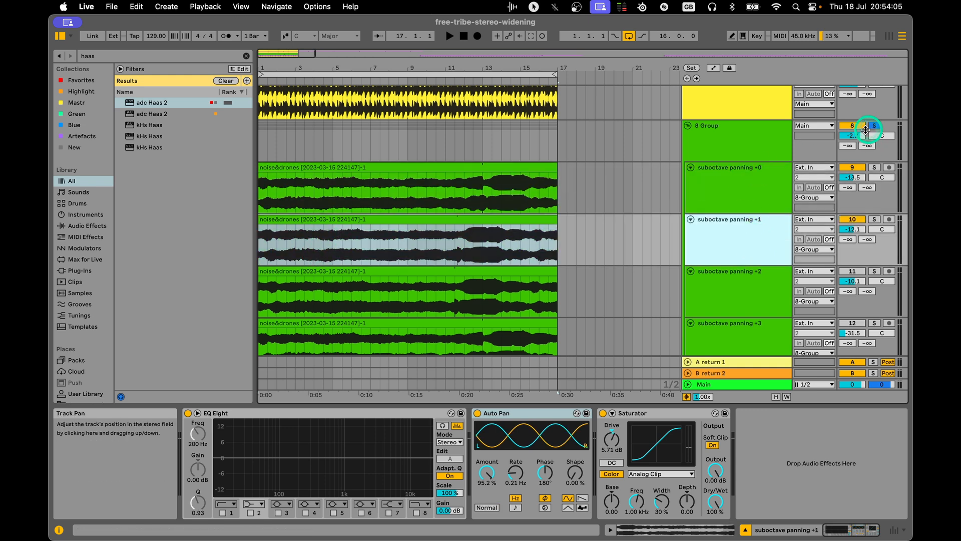
{"action": "left_click", "coordinate": [753, 136]}
{"action": "key", "text": "space"}
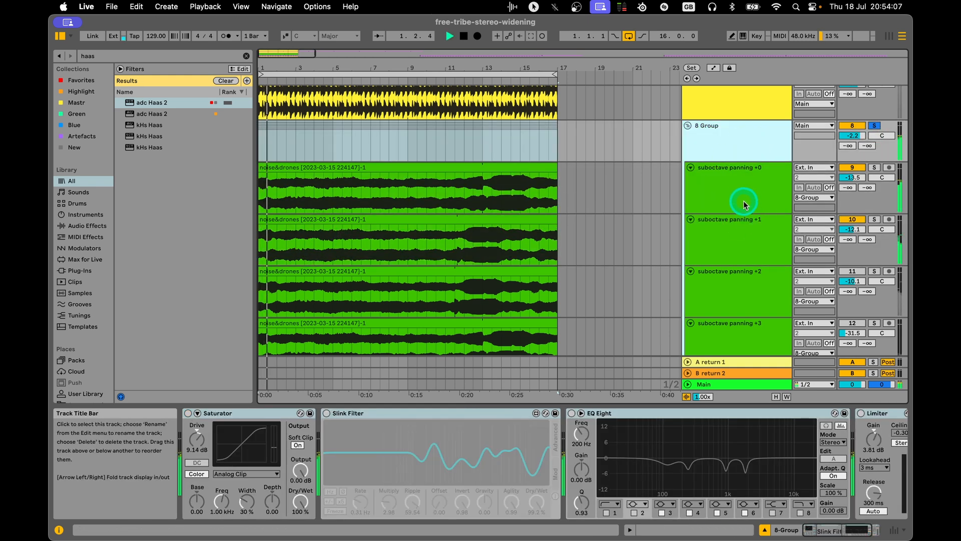
{"action": "left_click", "coordinate": [746, 192]}
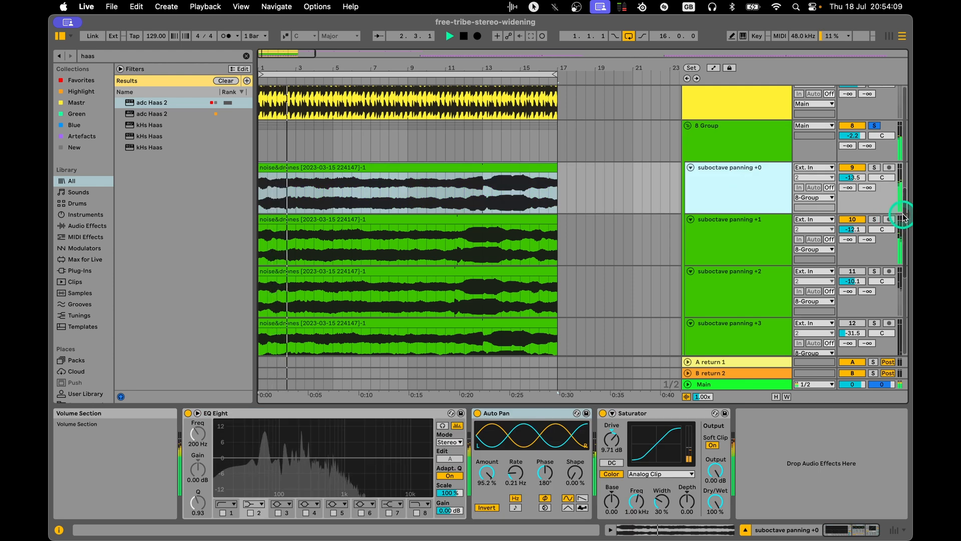
{"action": "key", "text": "shift+Tab"}
{"action": "key", "text": "Tab"}
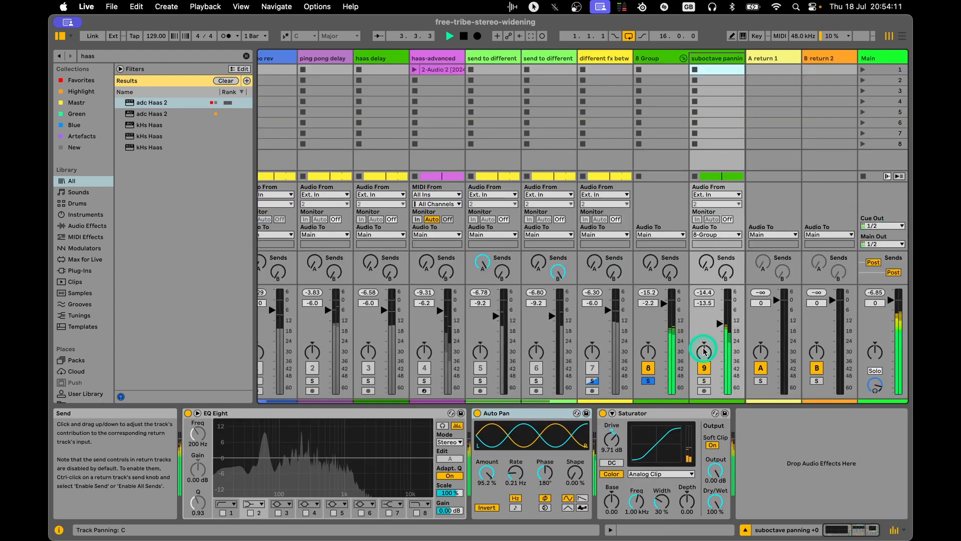
{"action": "key", "text": "space"}
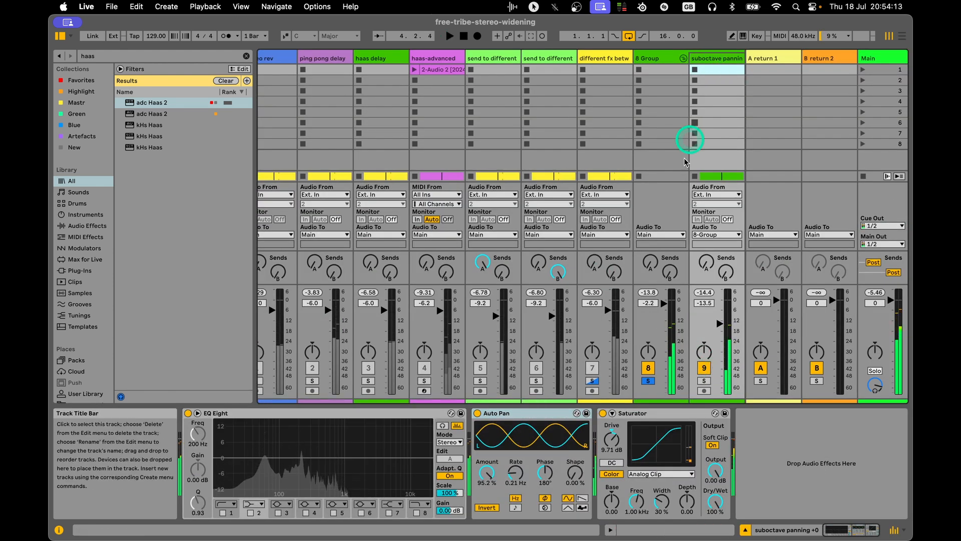
Bring the four suboctave panning tracks into view in the mixer and solo +1 and +0 in turn during playback.
{"action": "key", "text": "super+d"}
{"action": "key", "text": "super+d"}
{"action": "key", "text": "super+d"}
{"action": "key", "text": "space"}
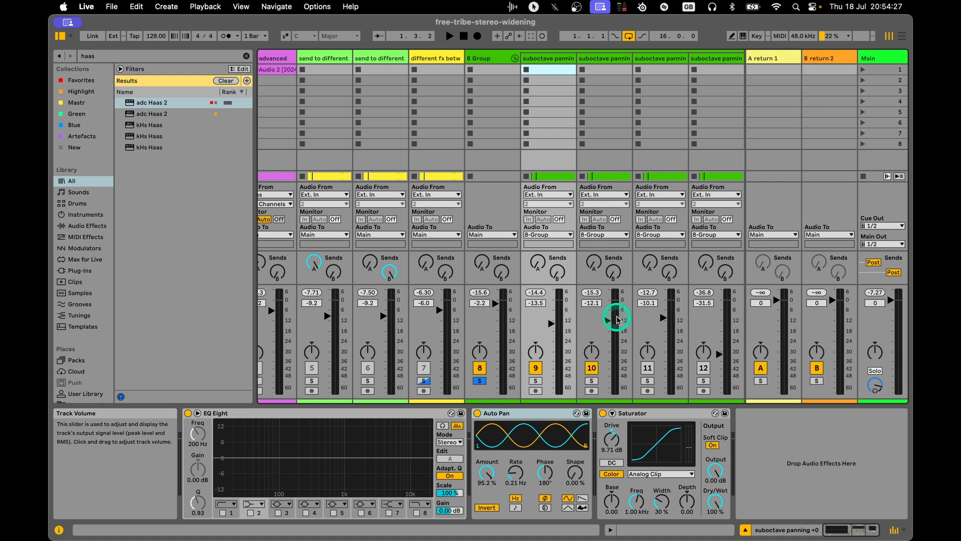
{"action": "key", "text": "space"}
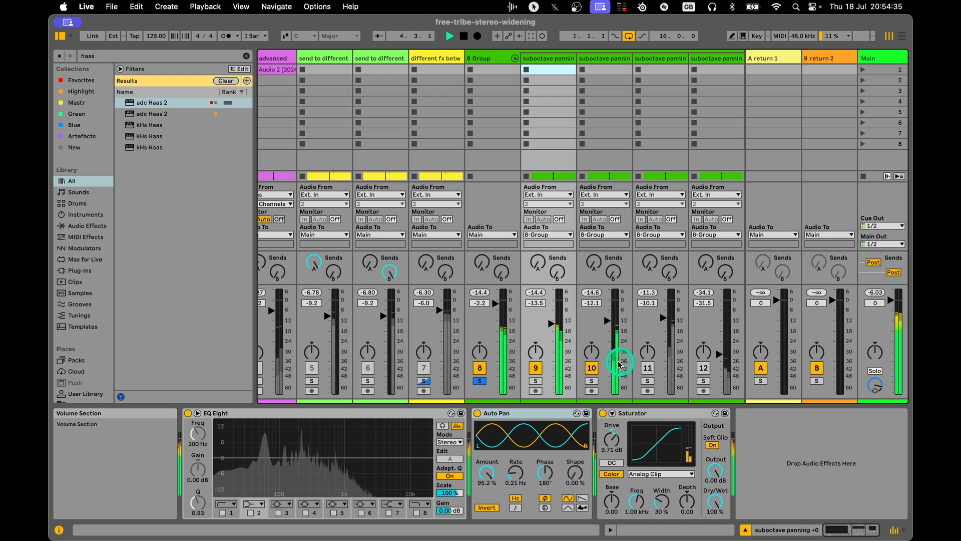
{"action": "left_click", "coordinate": [591, 381]}
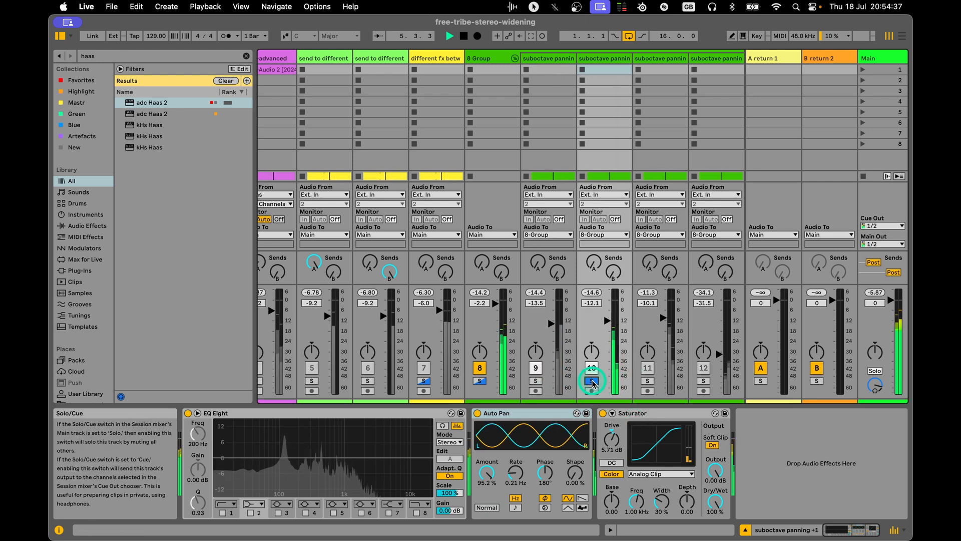
{"action": "left_click", "coordinate": [536, 382]}
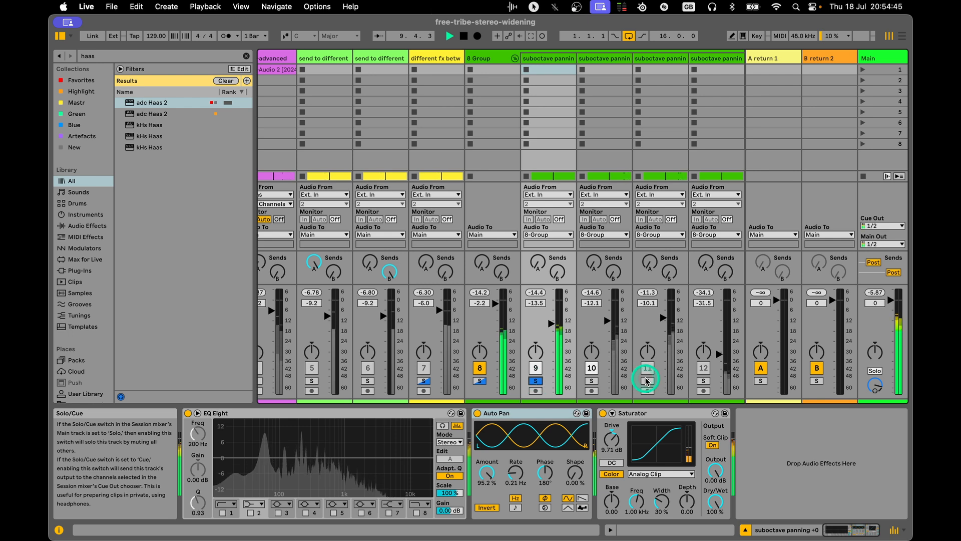
{"action": "left_click", "coordinate": [536, 381]}
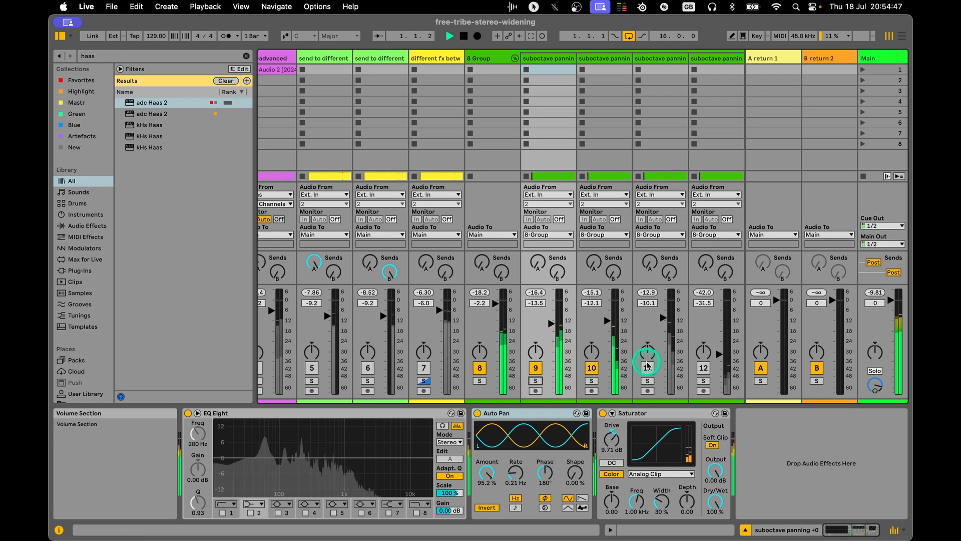
Return to the Arrangement with playback stopped and inspect the device chains of the suboctave panning +0, +1 and +2 tracks.
{"action": "key", "text": "space"}
{"action": "left_click", "coordinate": [552, 57]}
{"action": "key", "text": "Tab"}
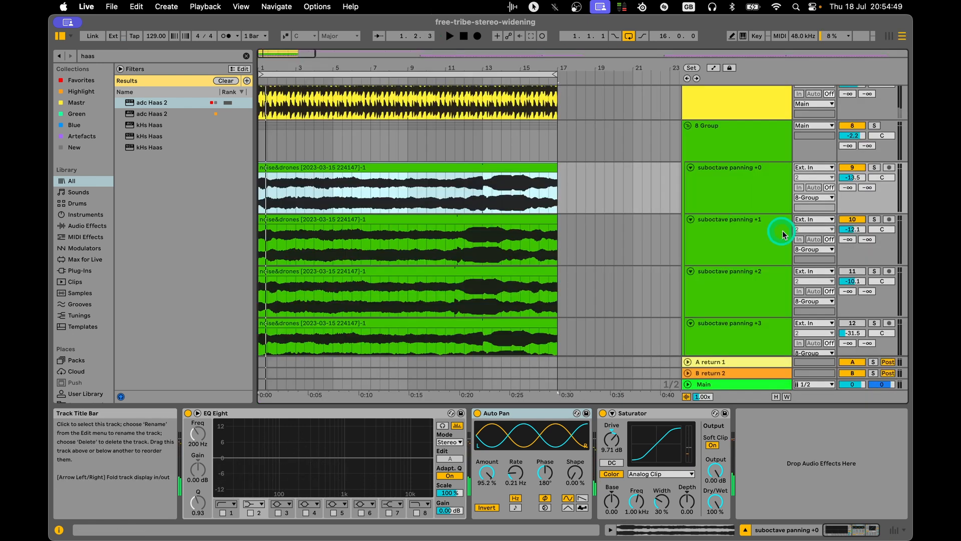
{"action": "left_click", "coordinate": [727, 198]}
{"action": "scroll", "coordinate": [749, 201], "scroll_direction": "down", "scroll_amount": 1}
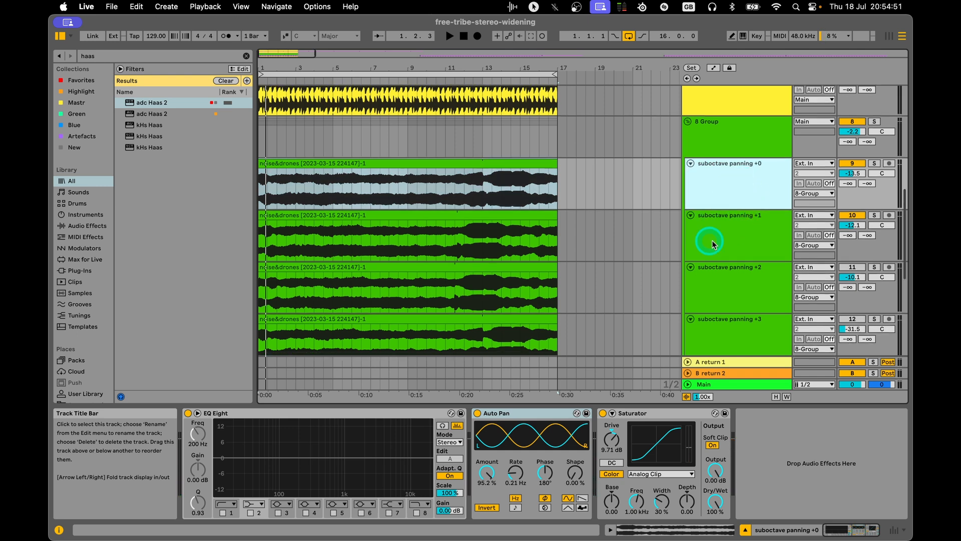
{"action": "scroll", "coordinate": [726, 216], "scroll_direction": "down", "scroll_amount": 2}
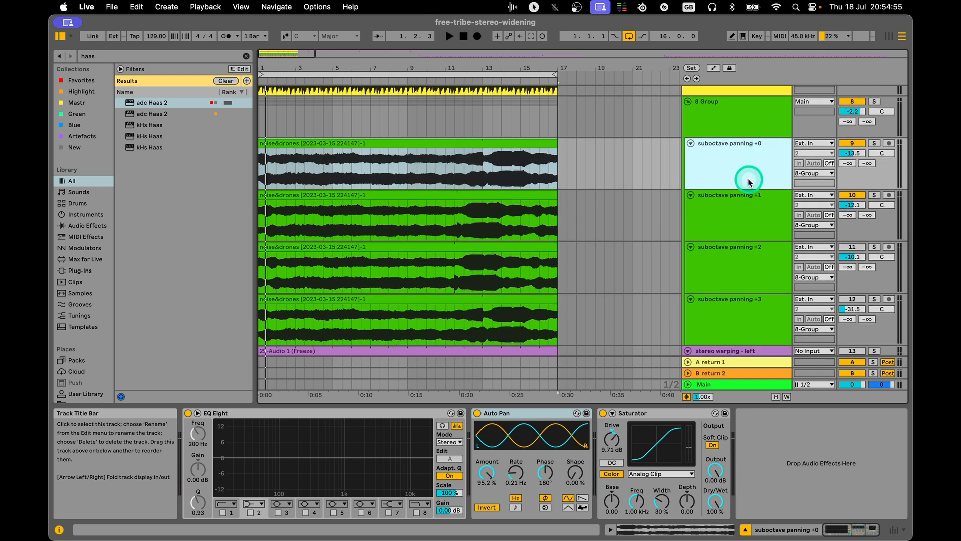
{"action": "left_click", "coordinate": [733, 201]}
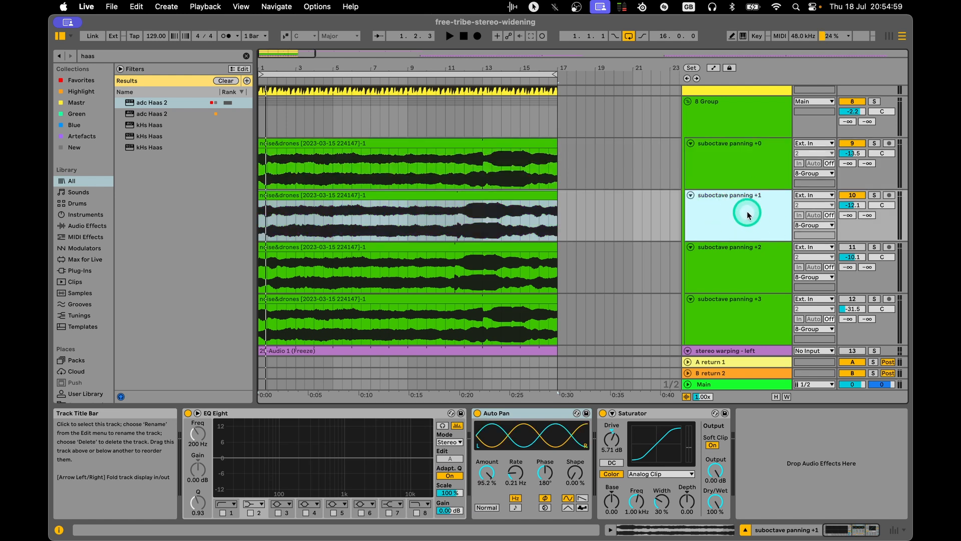
{"action": "left_click", "coordinate": [753, 264]}
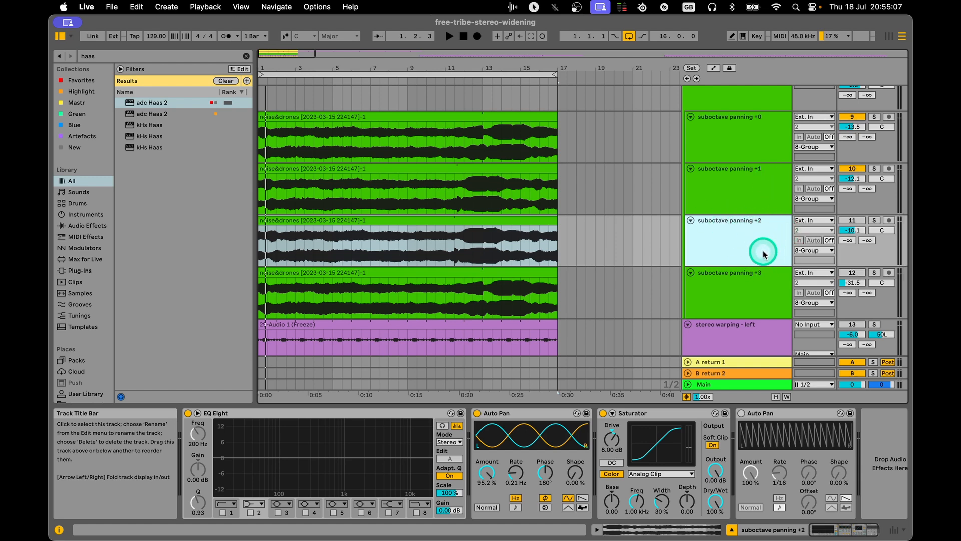
{"action": "left_click", "coordinate": [759, 189]}
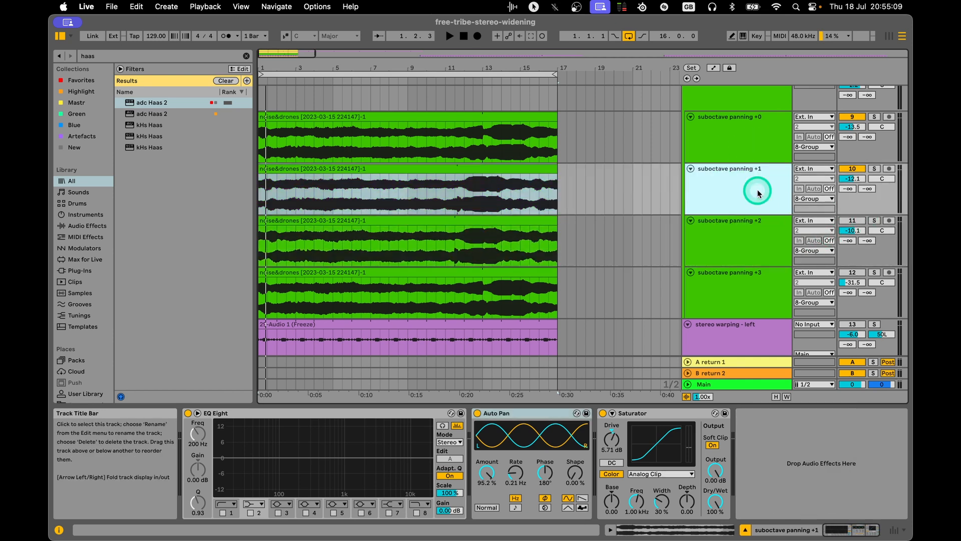
Start playback and activate the suboctave panning +2 and +3 tracks.
{"action": "key", "text": "space"}
{"action": "left_click", "coordinate": [852, 220]}
{"action": "left_click", "coordinate": [852, 272]}
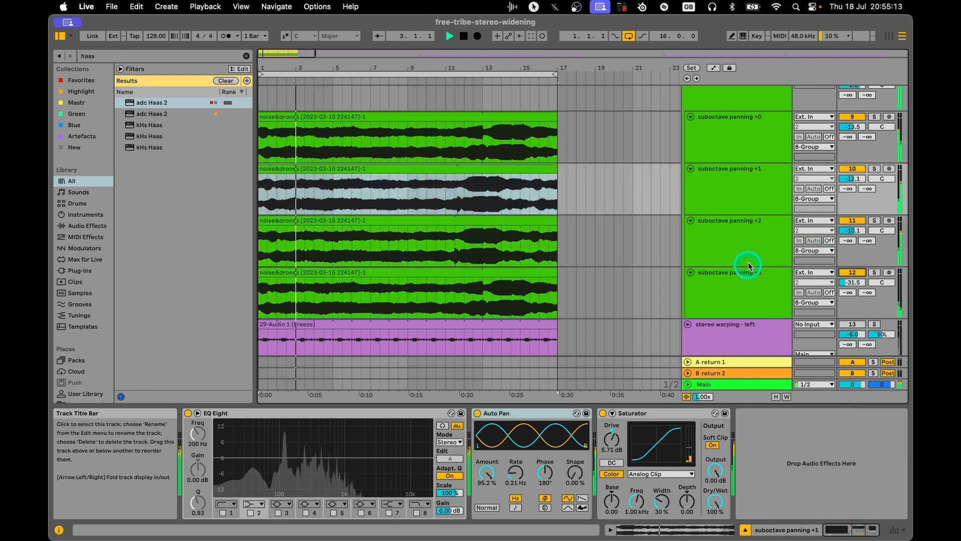
Display the 8 Group's devices, examining its Saturator and Slink Filter, and stop playback.
{"action": "scroll", "coordinate": [748, 266], "scroll_direction": "up", "scroll_amount": 3}
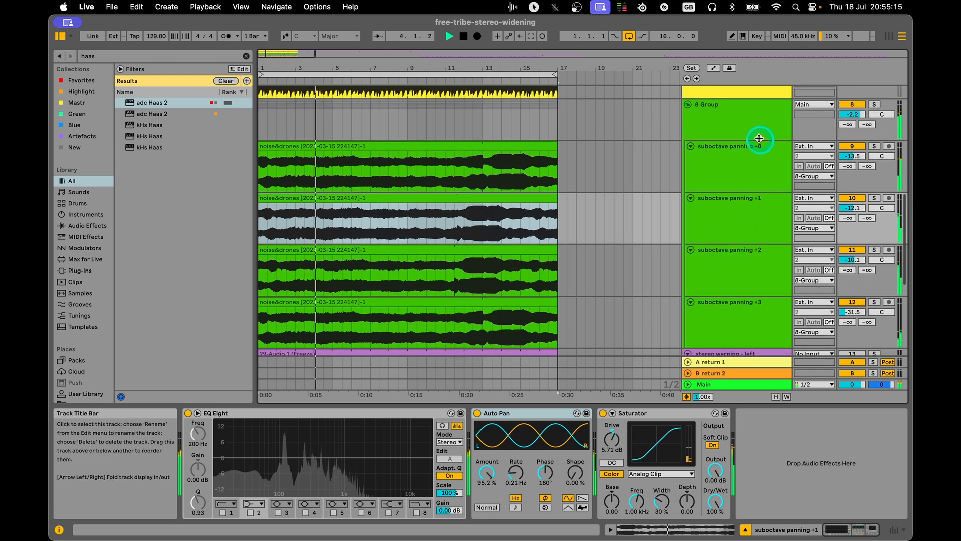
{"action": "left_click", "coordinate": [759, 139]}
{"action": "left_click", "coordinate": [272, 413]}
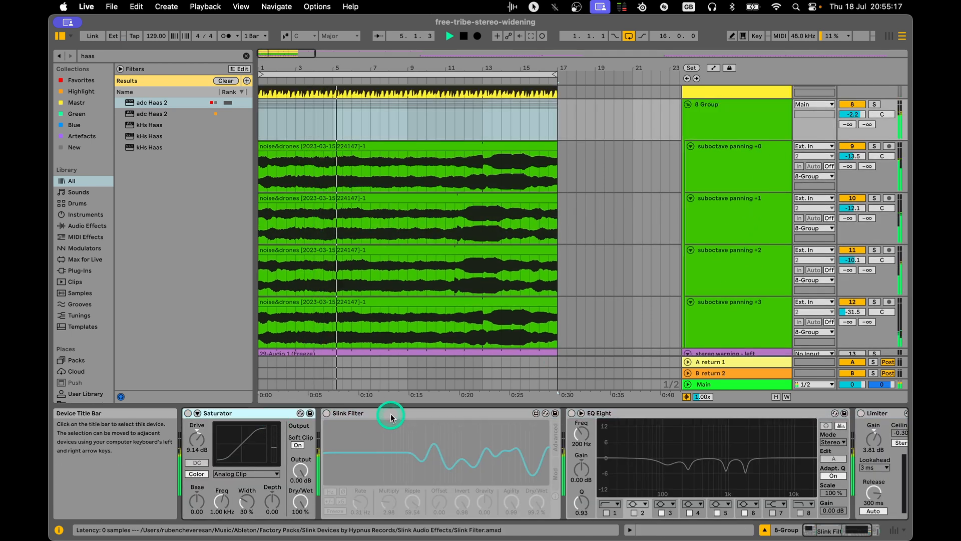
{"action": "key", "text": "space"}
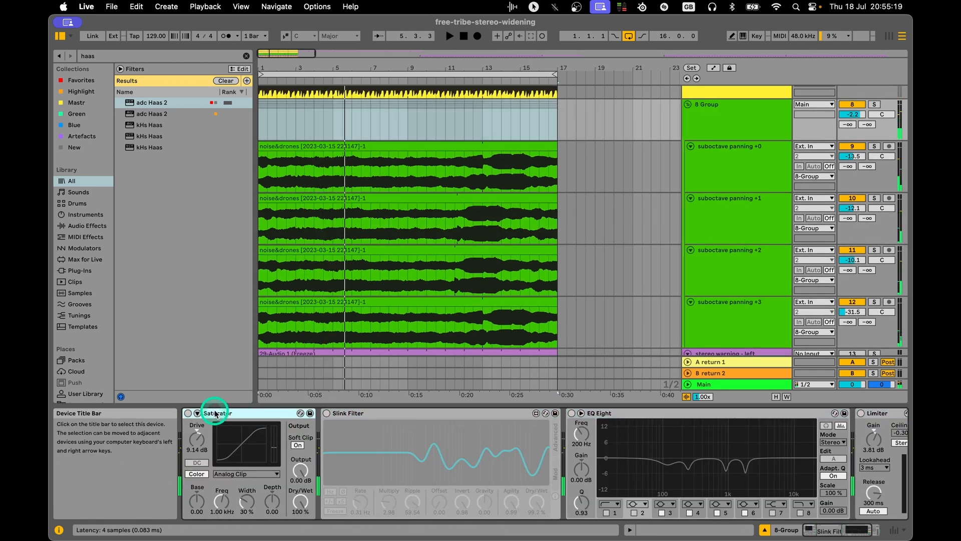
{"action": "left_click", "coordinate": [356, 412]}
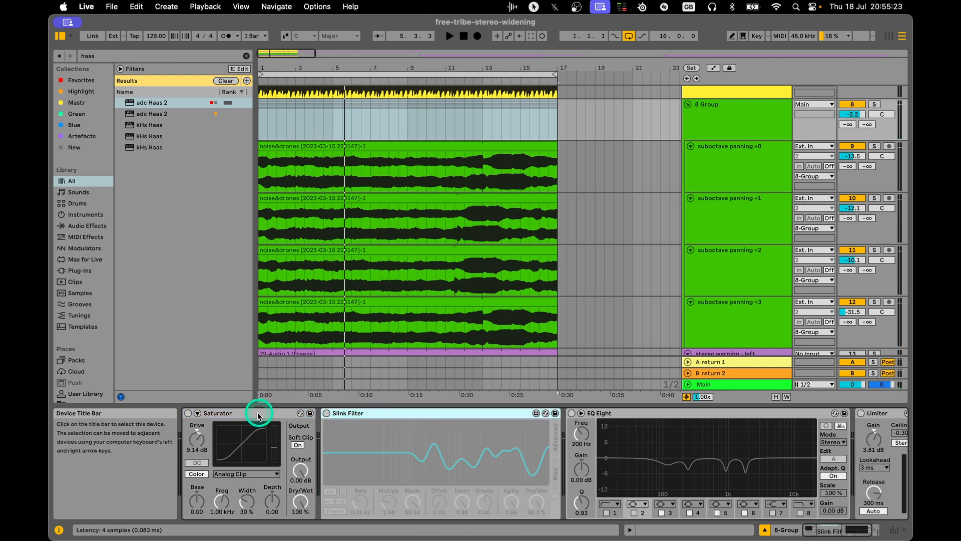
Turn on the 8 Group's Saturator, Slink Filter, EQ Eight and Limiter.
{"action": "left_click", "coordinate": [188, 414]}
{"action": "left_click", "coordinate": [327, 413]}
{"action": "left_click", "coordinate": [571, 413]}
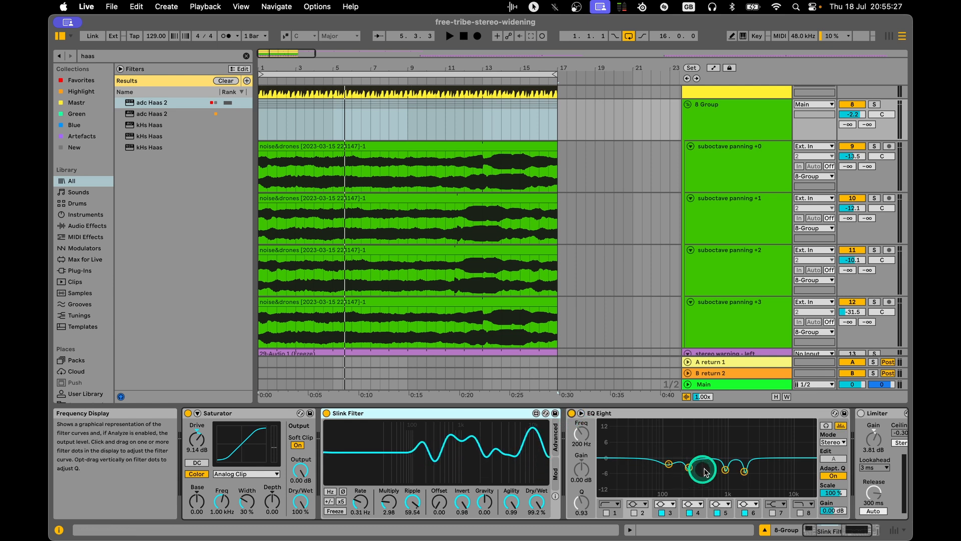
{"action": "left_click_drag", "start_coordinate": [833, 529], "coordinate": [858, 530]}
{"action": "left_click", "coordinate": [783, 414]}
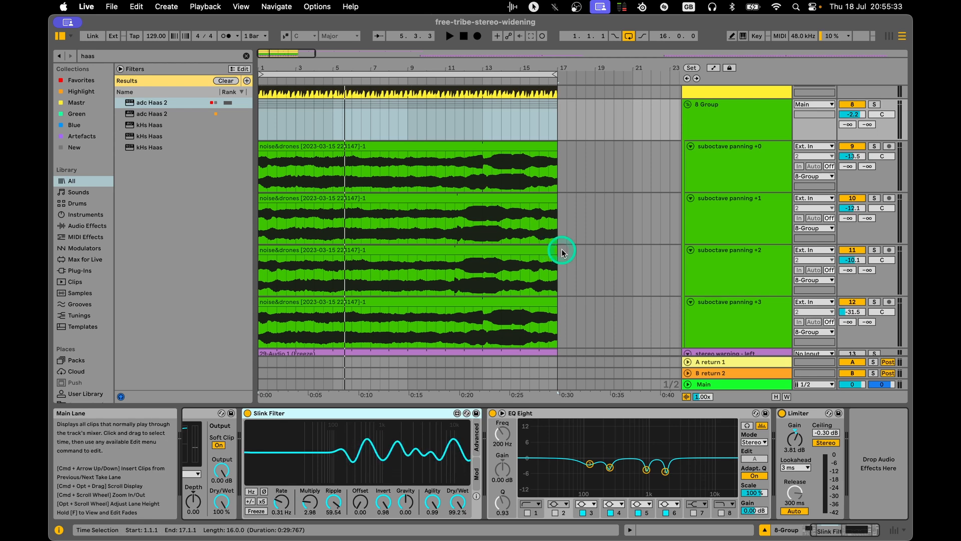
Play the grouped suboctave tracks, lower the 8 Group's volume to -4.6 dB, and stop playback.
{"action": "left_click_drag", "start_coordinate": [746, 132], "coordinate": [731, 159]}
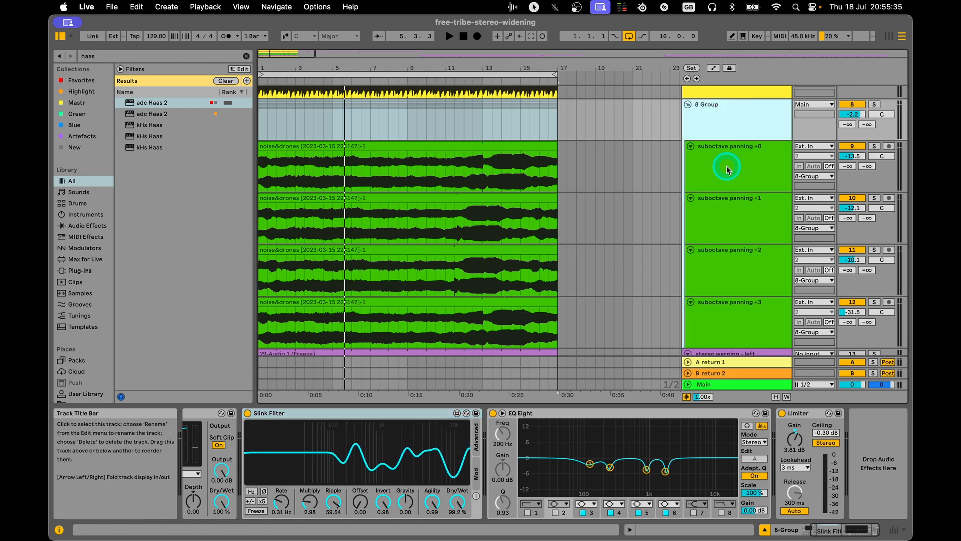
{"action": "key", "text": "space"}
{"action": "left_click_drag", "start_coordinate": [853, 116], "coordinate": [854, 119]}
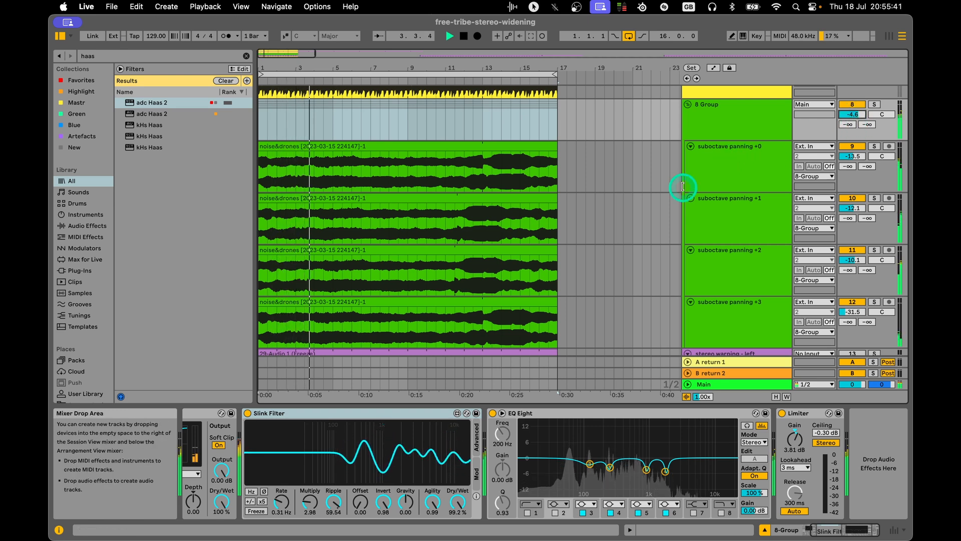
{"action": "scroll", "coordinate": [614, 230], "scroll_direction": "down", "scroll_amount": 1}
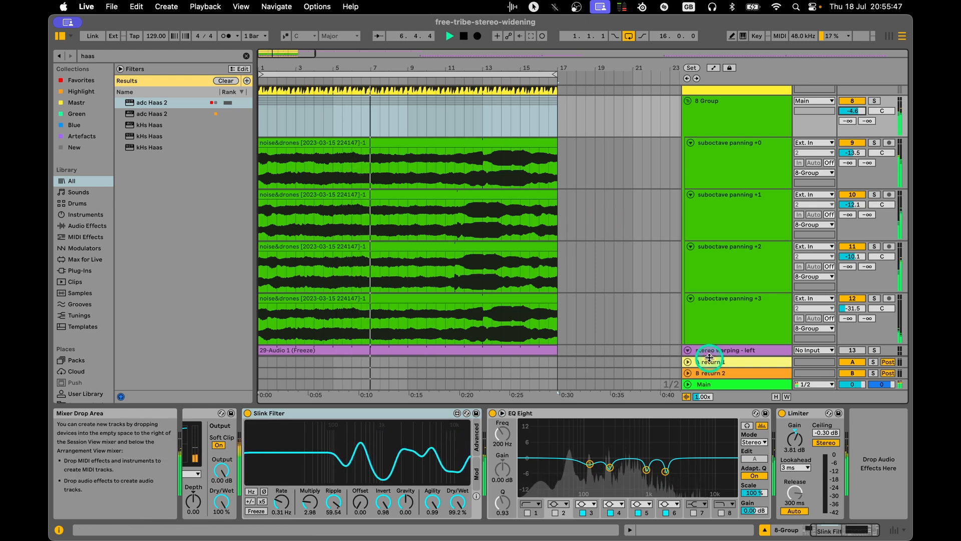
{"action": "scroll", "coordinate": [701, 423], "scroll_direction": "left", "scroll_amount": 5}
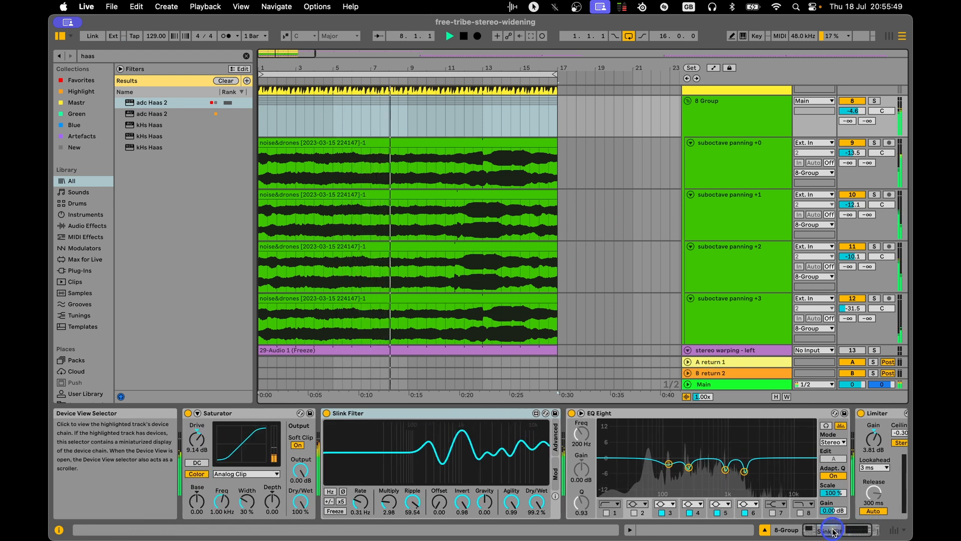
{"action": "scroll", "coordinate": [529, 278], "scroll_direction": "down", "scroll_amount": 2}
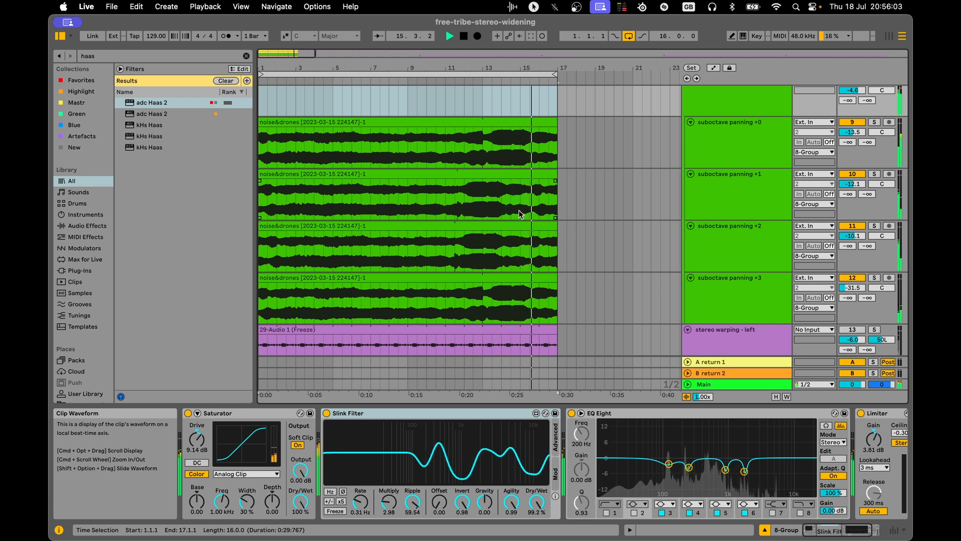
{"action": "key", "text": "space"}
Move from the 8 Group to the three stereo warping tracks and display the stereo warping - left track's devices.
{"action": "scroll", "coordinate": [518, 209], "scroll_direction": "up", "scroll_amount": 3}
{"action": "left_click", "coordinate": [763, 169]}
{"action": "left_click", "coordinate": [741, 194]}
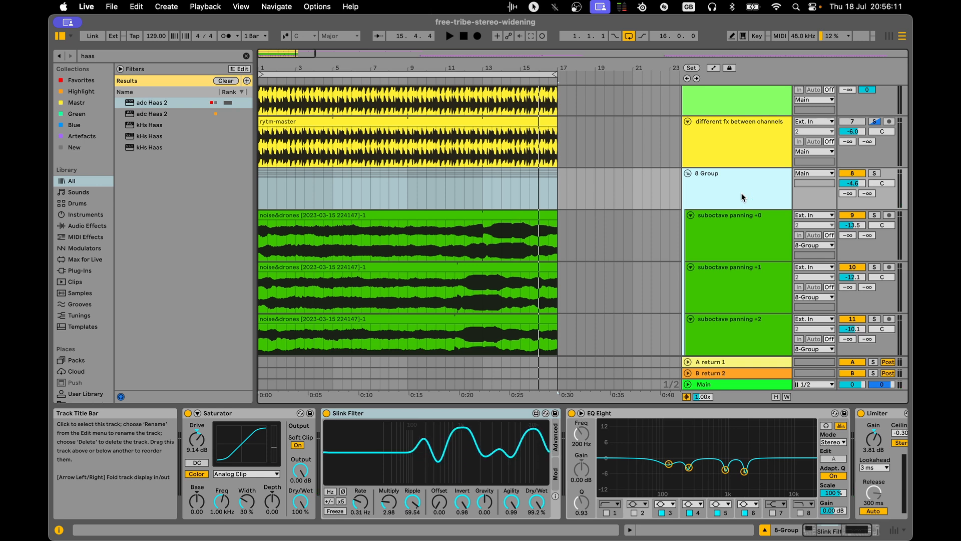
{"action": "scroll", "coordinate": [751, 215], "scroll_direction": "down", "scroll_amount": 1}
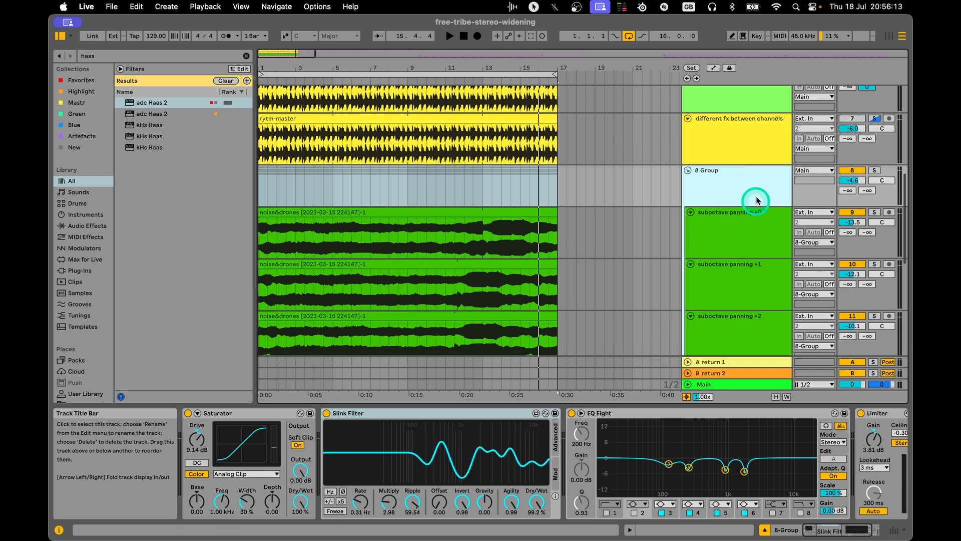
{"action": "scroll", "coordinate": [711, 224], "scroll_direction": "down", "scroll_amount": 3}
{"action": "scroll", "coordinate": [736, 219], "scroll_direction": "down", "scroll_amount": 2}
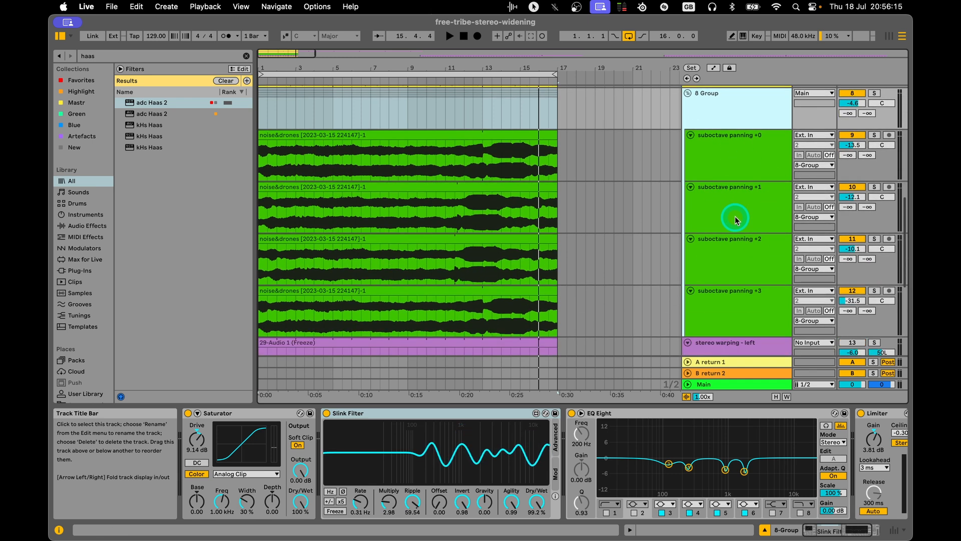
{"action": "scroll", "coordinate": [751, 229], "scroll_direction": "down", "scroll_amount": 2}
{"action": "scroll", "coordinate": [748, 226], "scroll_direction": "down", "scroll_amount": 4}
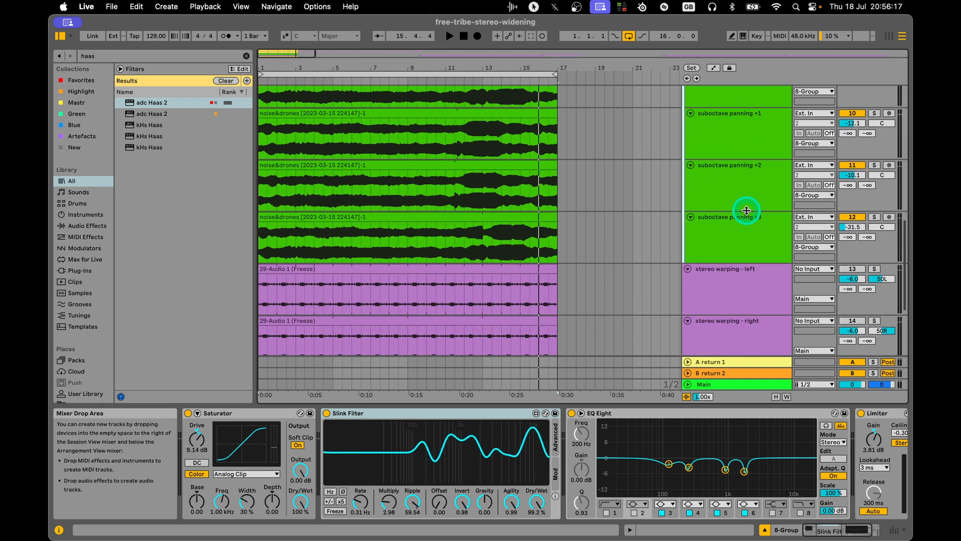
{"action": "left_click", "coordinate": [742, 279]}
{"action": "scroll", "coordinate": [751, 263], "scroll_direction": "down", "scroll_amount": 3}
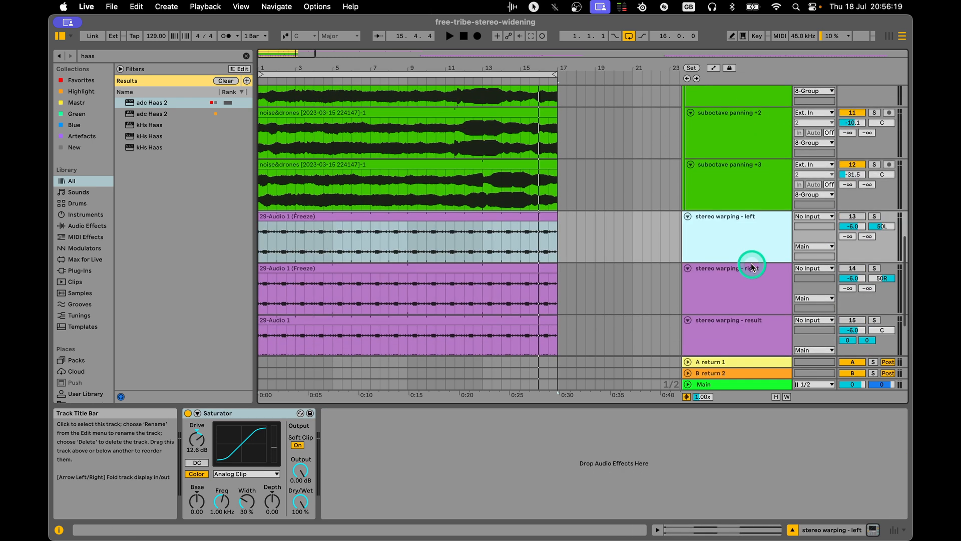
{"action": "scroll", "coordinate": [726, 248], "scroll_direction": "down", "scroll_amount": 2}
{"action": "left_click", "coordinate": [736, 268]}
{"action": "left_click", "coordinate": [737, 215]}
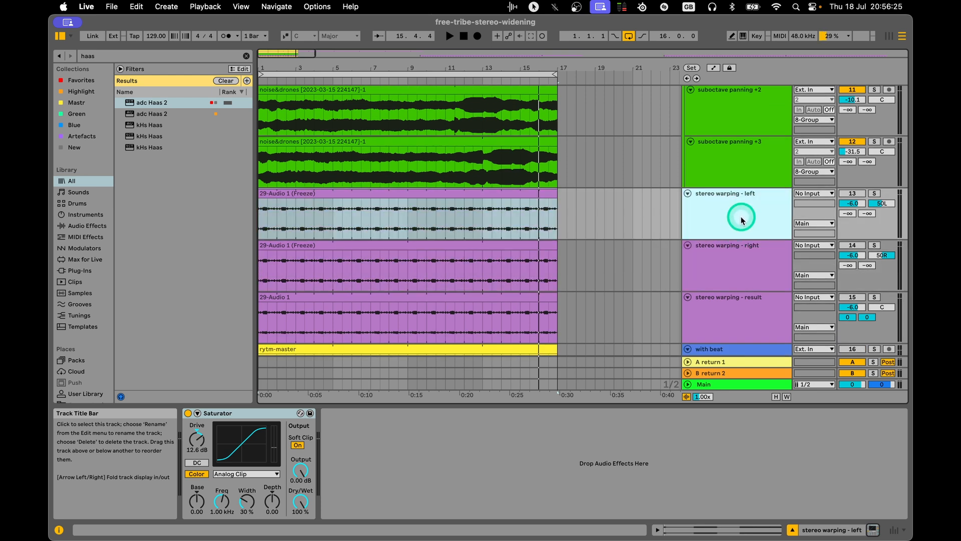
{"action": "scroll", "coordinate": [743, 215], "scroll_direction": "down", "scroll_amount": 1}
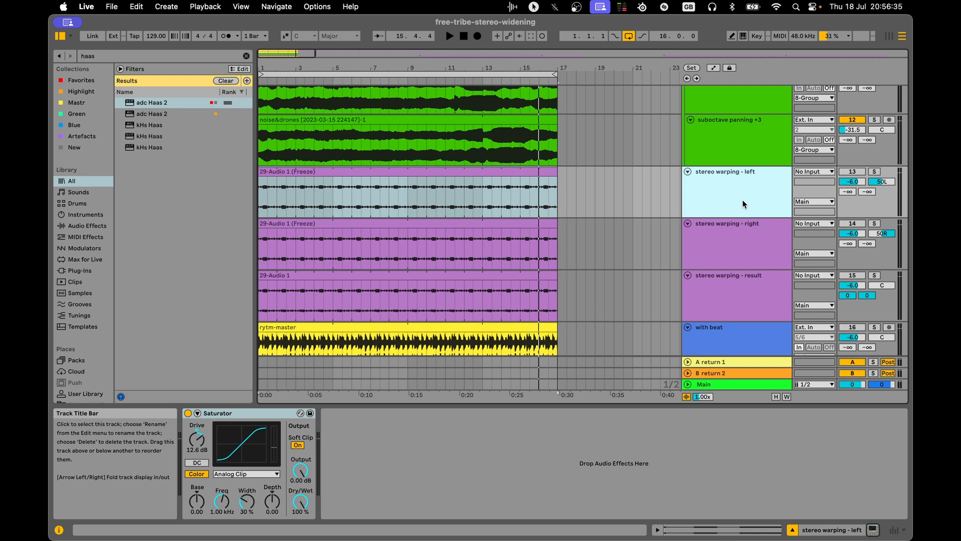
Turn off the Saturator on the stereo warping - left track and select that track's clip.
{"action": "left_click", "coordinate": [743, 206]}
{"action": "left_click", "coordinate": [755, 164]}
{"action": "left_click", "coordinate": [755, 170]}
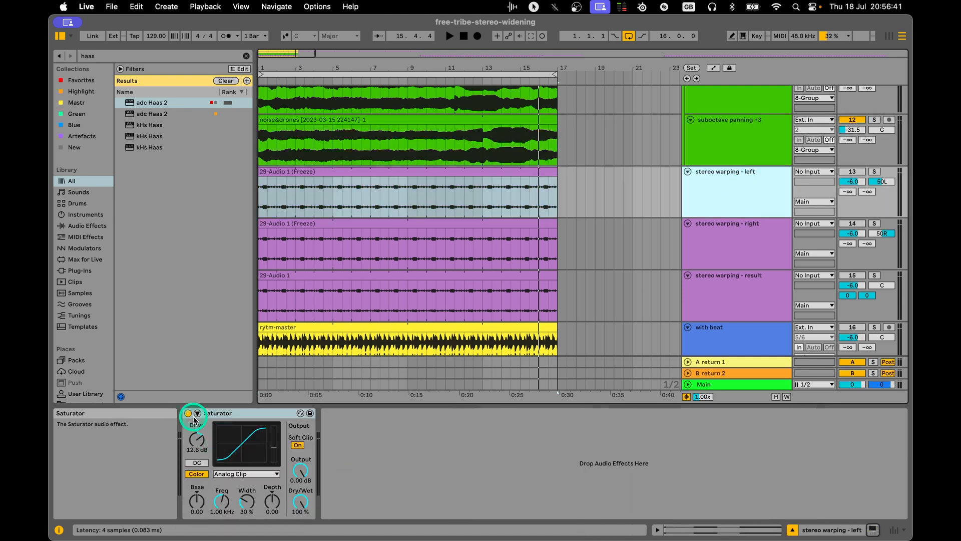
{"action": "left_click", "coordinate": [591, 316]}
{"action": "left_click", "coordinate": [721, 189]}
{"action": "left_click", "coordinate": [599, 195]}
{"action": "left_click", "coordinate": [734, 188]}
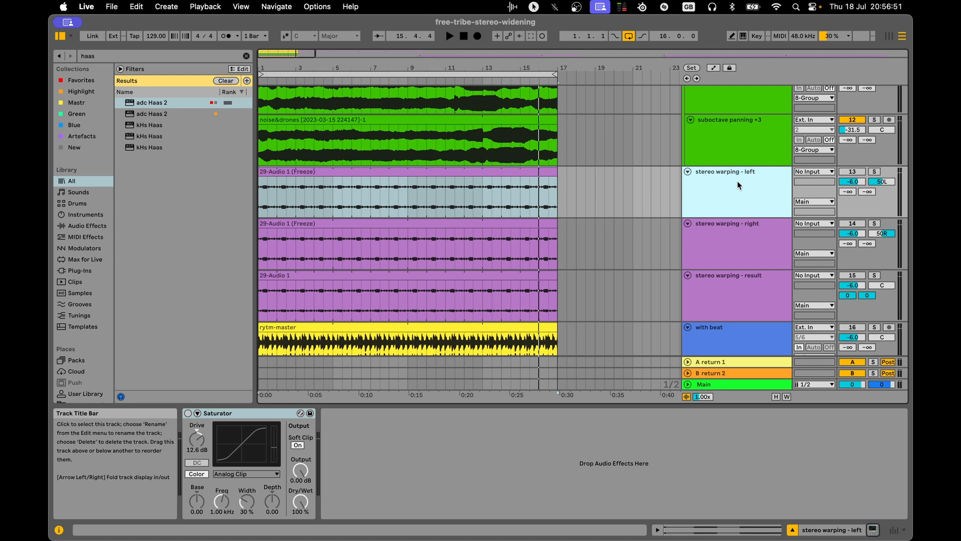
{"action": "left_click", "coordinate": [297, 189]}
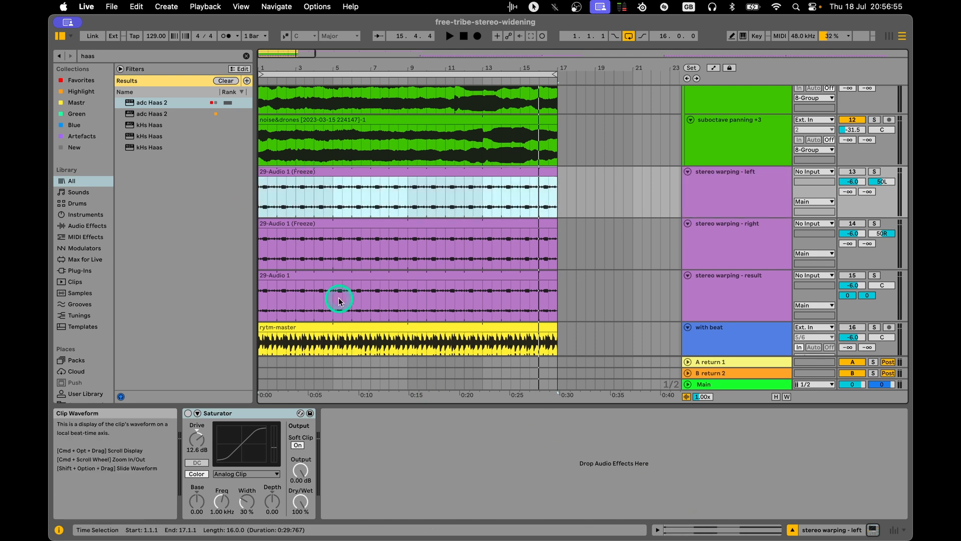
Deactivate the suboctave group, solo the stereo warping - left track and start playback.
{"action": "left_click", "coordinate": [856, 173]}
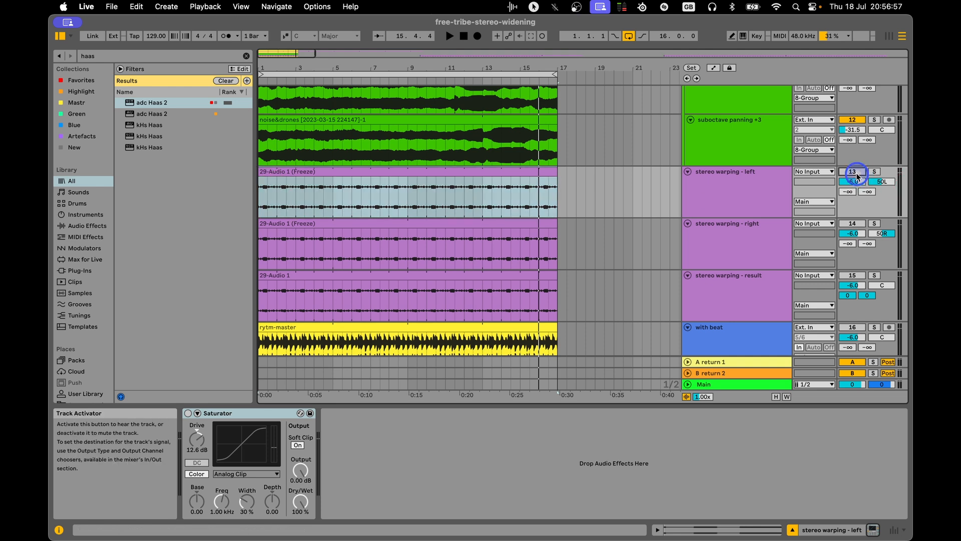
{"action": "scroll", "coordinate": [713, 199], "scroll_direction": "up", "scroll_amount": 10}
{"action": "left_click", "coordinate": [850, 147]}
{"action": "scroll", "coordinate": [781, 205], "scroll_direction": "down", "scroll_amount": 8}
{"action": "key", "text": "space"}
{"action": "left_click", "coordinate": [729, 239]}
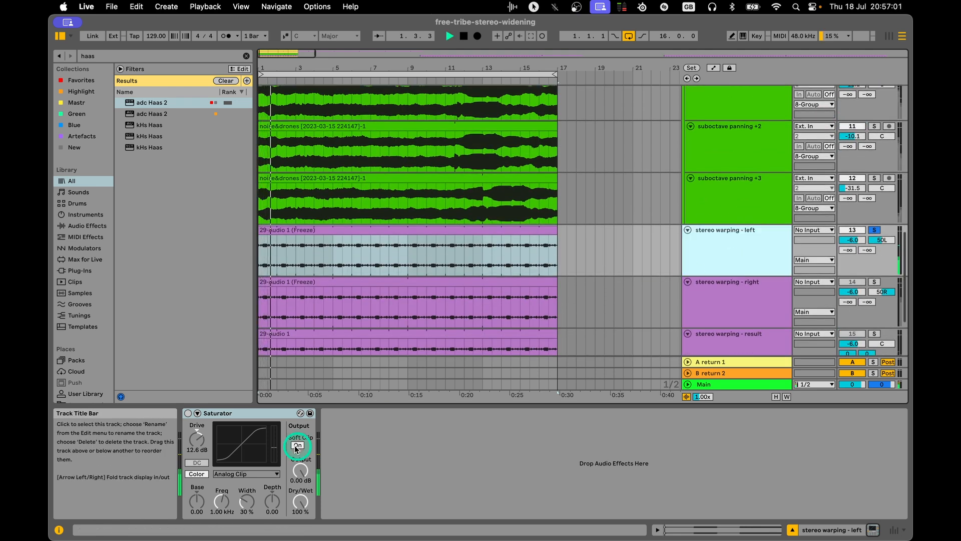
Find Utility with the browser search "util" and add it after the Saturator on stereo warping - left.
{"action": "key", "text": "super+f"}
{"action": "type", "text": "util"}
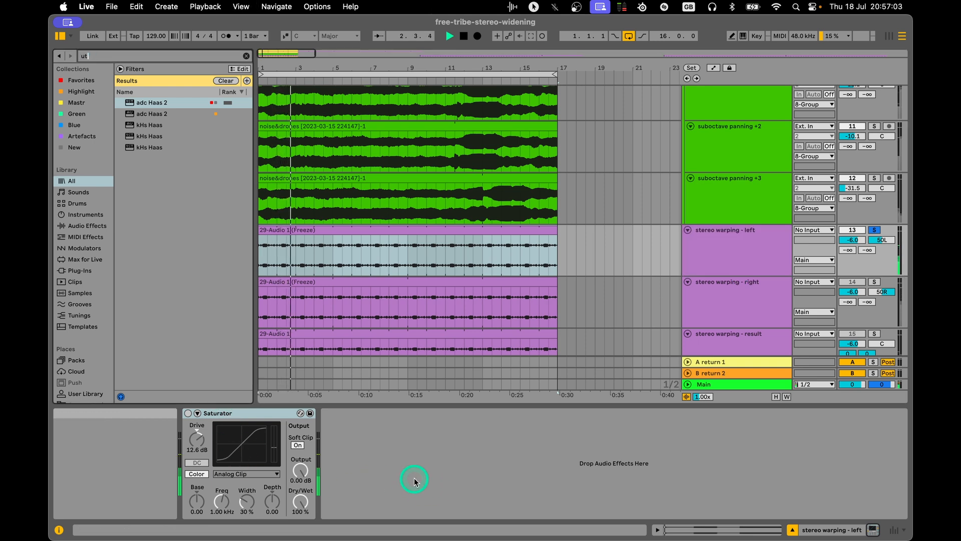
{"action": "key", "text": "Down"}
{"action": "key", "text": "Return"}
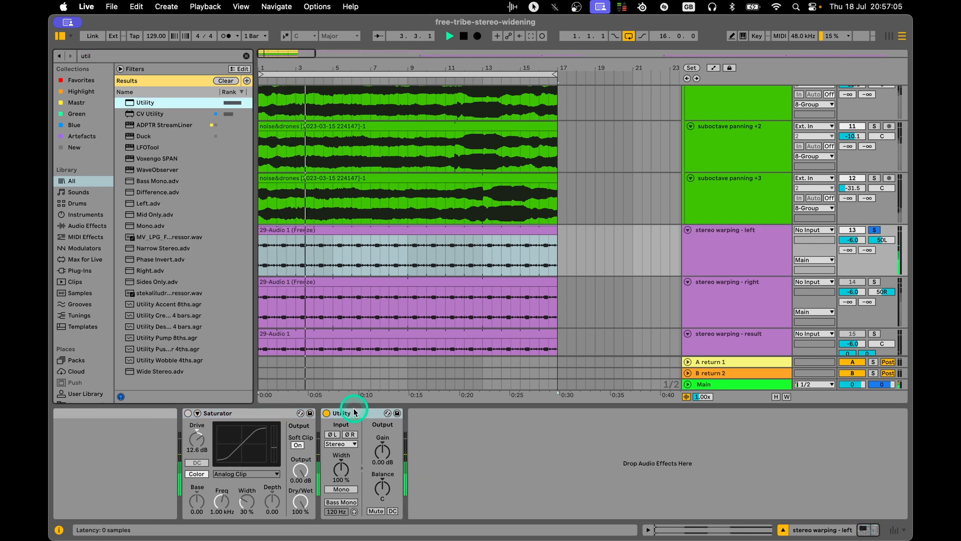
Try the Utility's Right channel mode together with Mono.
{"action": "left_click", "coordinate": [341, 444]}
{"action": "left_click", "coordinate": [334, 471]}
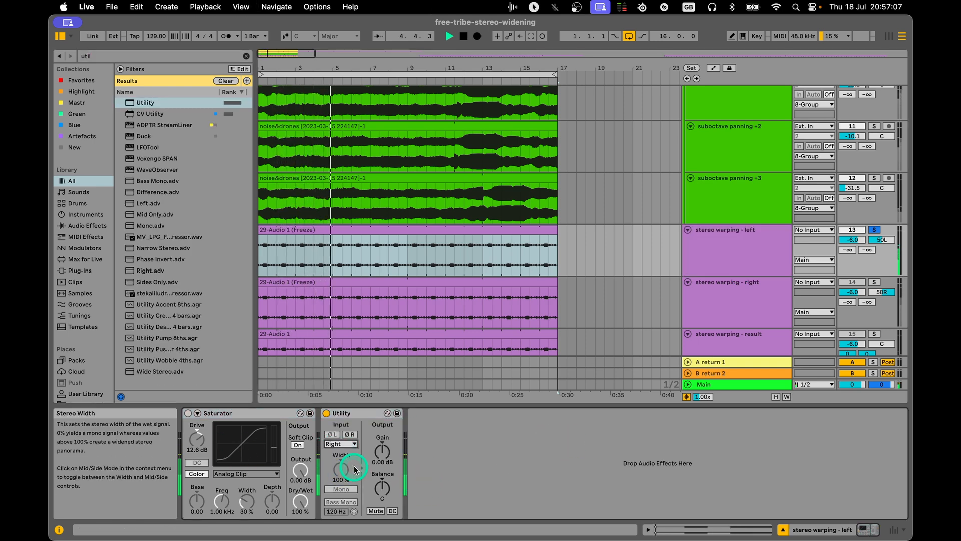
{"action": "left_click", "coordinate": [343, 491]}
{"action": "left_click", "coordinate": [346, 414]}
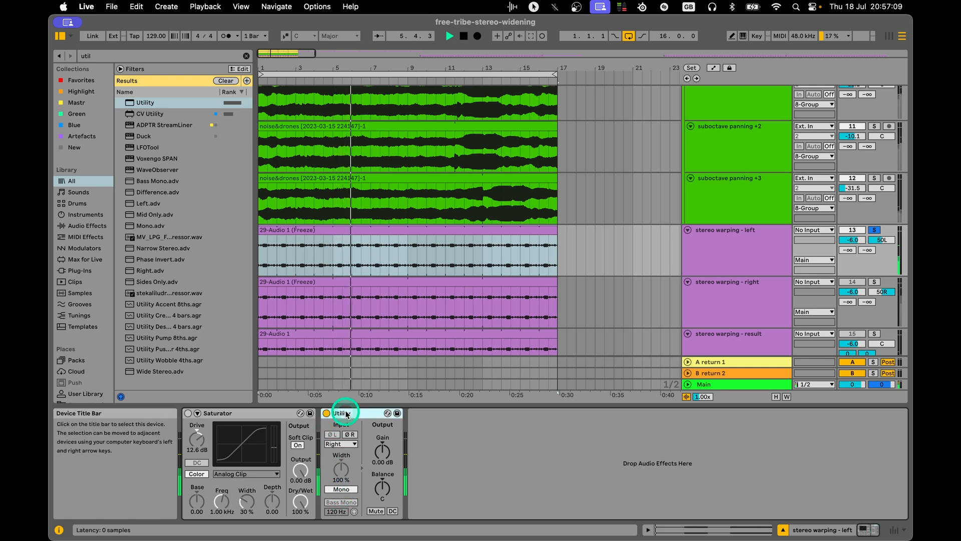
{"action": "left_click", "coordinate": [344, 446]}
{"action": "left_click", "coordinate": [337, 453]}
{"action": "left_click", "coordinate": [345, 490]}
{"action": "left_click", "coordinate": [344, 490]}
Reset the stereo warping - left track's pan to center, restart playback and turn its Saturator on.
{"action": "key", "text": "space"}
{"action": "left_click", "coordinate": [709, 266]}
{"action": "double_click", "coordinate": [877, 241]}
{"action": "key", "text": "space"}
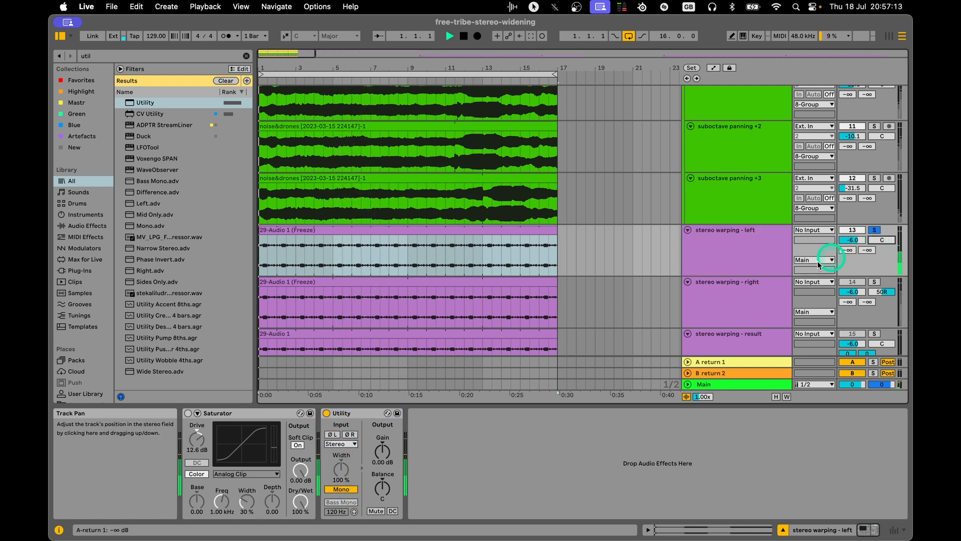
{"action": "left_click", "coordinate": [710, 253]}
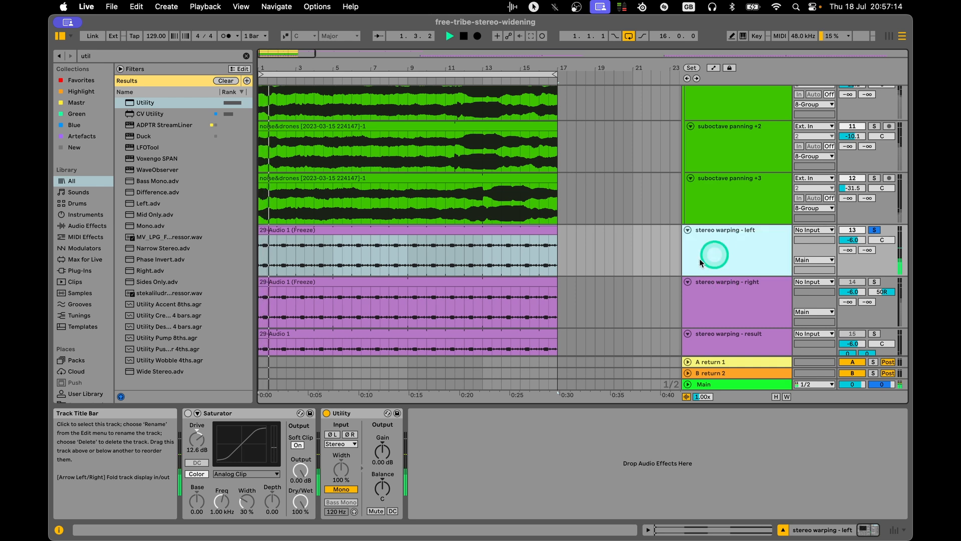
{"action": "left_click", "coordinate": [188, 413]}
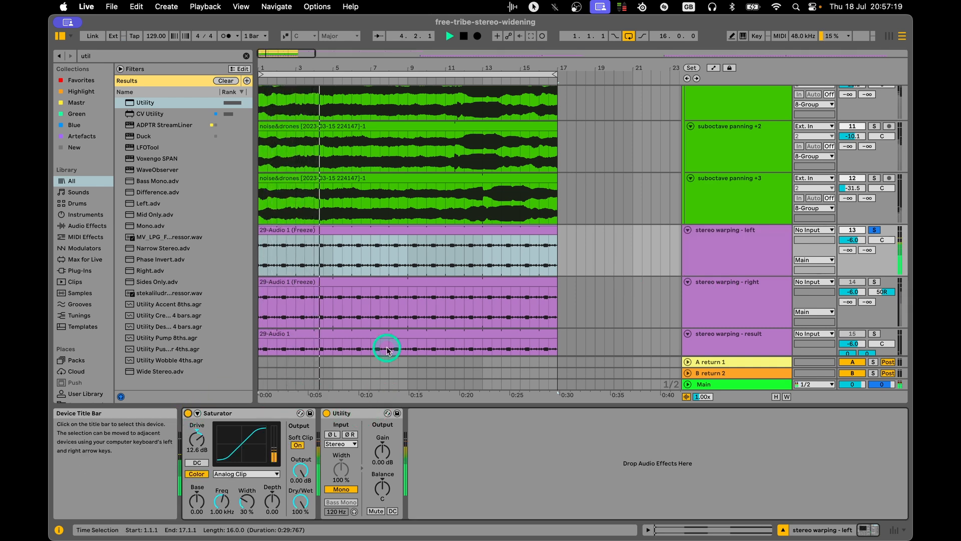
Turn off the Utility on the stereo warping - left track and stop playback.
{"action": "scroll", "coordinate": [405, 301], "scroll_direction": "down", "scroll_amount": 2}
{"action": "left_click", "coordinate": [326, 413]}
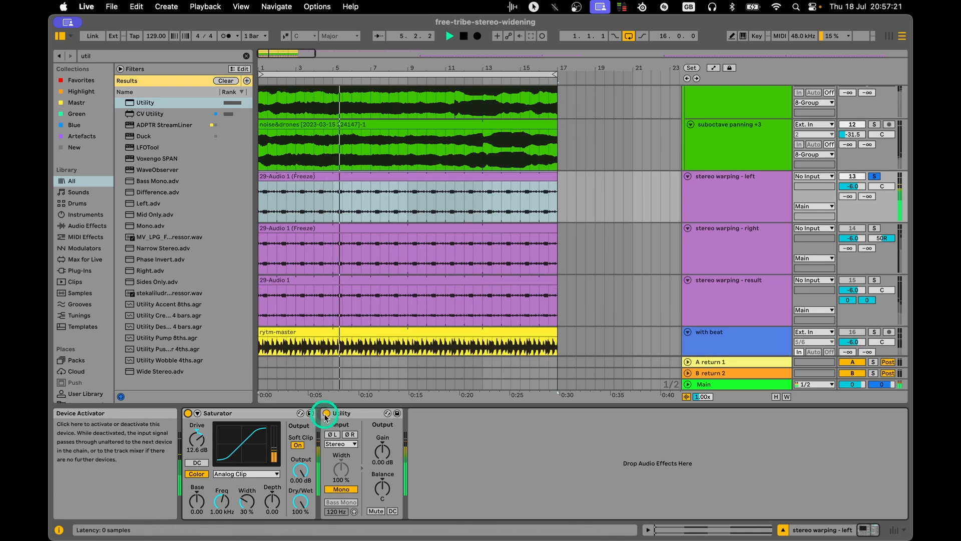
{"action": "left_click", "coordinate": [730, 187]}
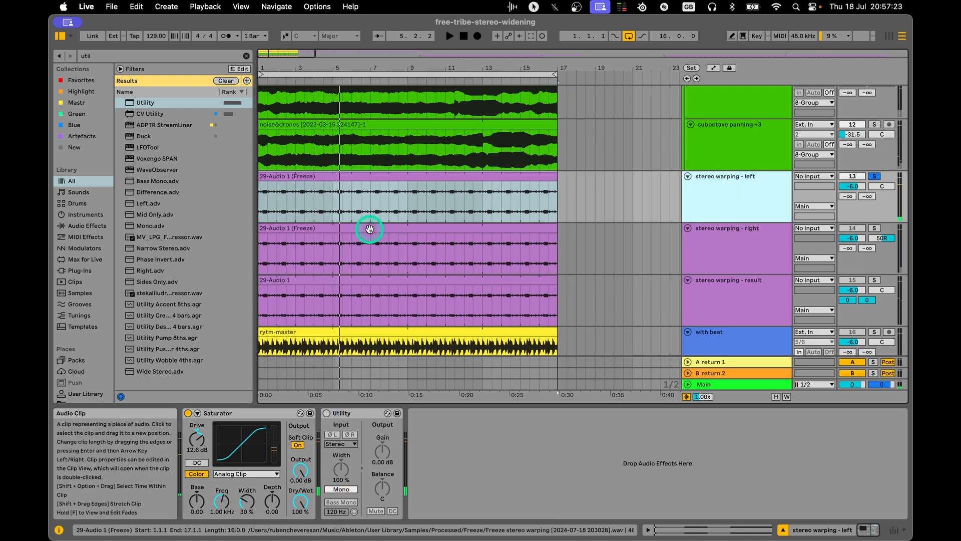
Open the stereo warping - right clip in the sample editor and loop its first bar.
{"action": "left_click", "coordinate": [697, 529]}
{"action": "left_click", "coordinate": [724, 247]}
{"action": "left_click", "coordinate": [461, 226]}
{"action": "left_click_drag", "start_coordinate": [516, 447], "coordinate": [377, 445]}
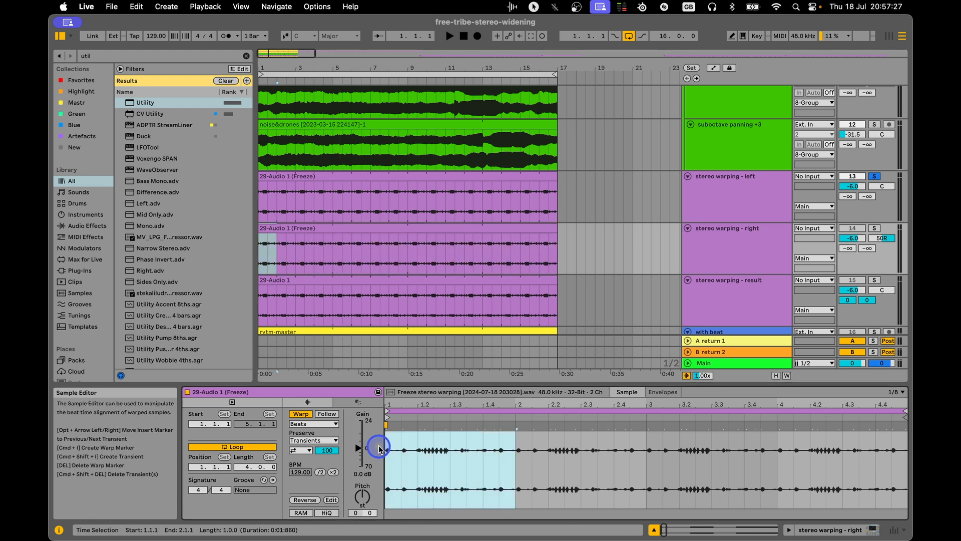
{"action": "key", "text": "super+l"}
Turn off the clip's grid and nudge warp markers near the end of the looped bar.
{"action": "left_click_drag", "start_coordinate": [444, 401], "coordinate": [442, 401]}
{"action": "left_click", "coordinate": [608, 429]}
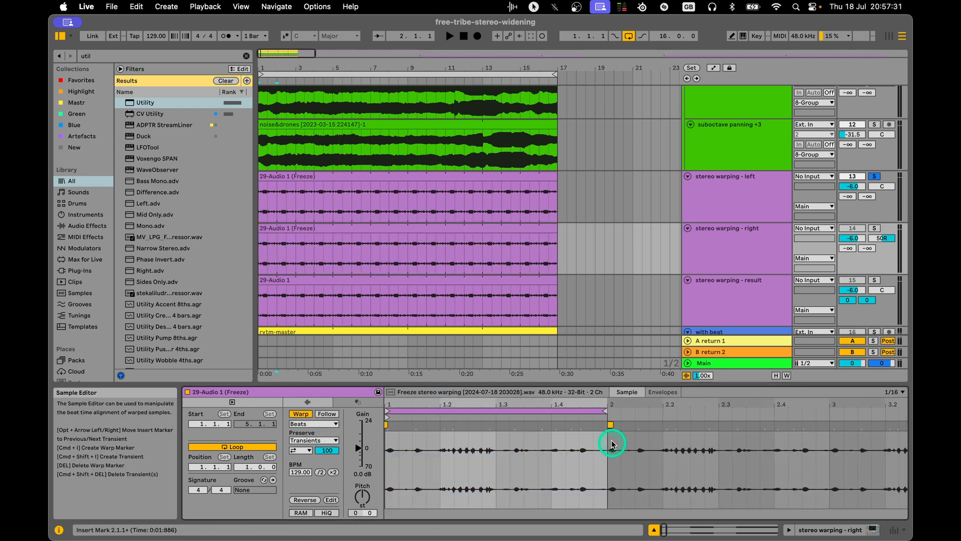
{"action": "key", "text": "super+4"}
{"action": "left_click_drag", "start_coordinate": [610, 425], "coordinate": [606, 425]}
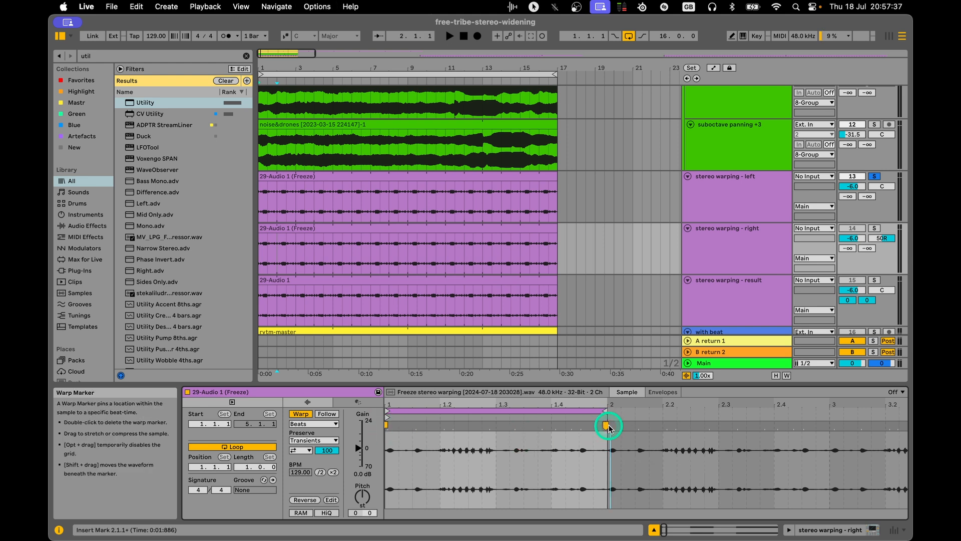
{"action": "left_click_drag", "start_coordinate": [572, 427], "coordinate": [578, 427]}
Add and shift warp markers earlier in the looped bar, and undo the last two marker edits.
{"action": "left_click_drag", "start_coordinate": [501, 431], "coordinate": [454, 425]}
{"action": "double_click", "coordinate": [448, 430]}
{"action": "left_click_drag", "start_coordinate": [516, 424], "coordinate": [488, 425]}
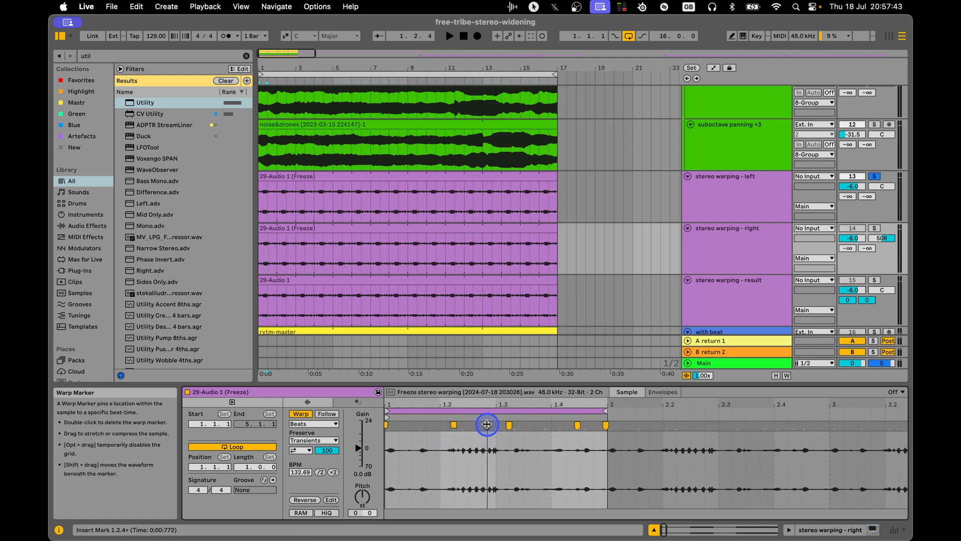
{"action": "left_click_drag", "start_coordinate": [397, 446], "coordinate": [560, 443]}
{"action": "key", "text": "super+z"}
{"action": "key", "text": "super+z"}
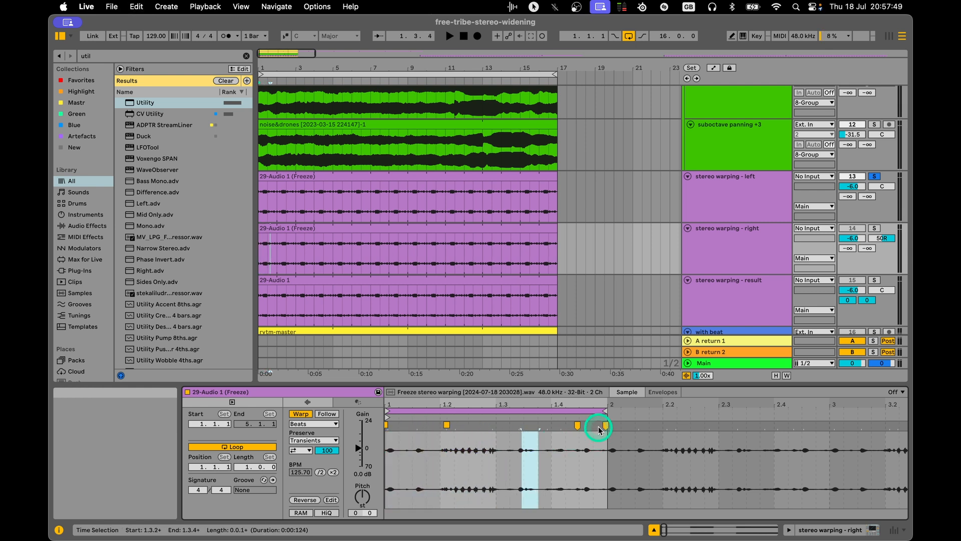
Select the stereo warping - left track and display its device chain again.
{"action": "left_click", "coordinate": [762, 182]}
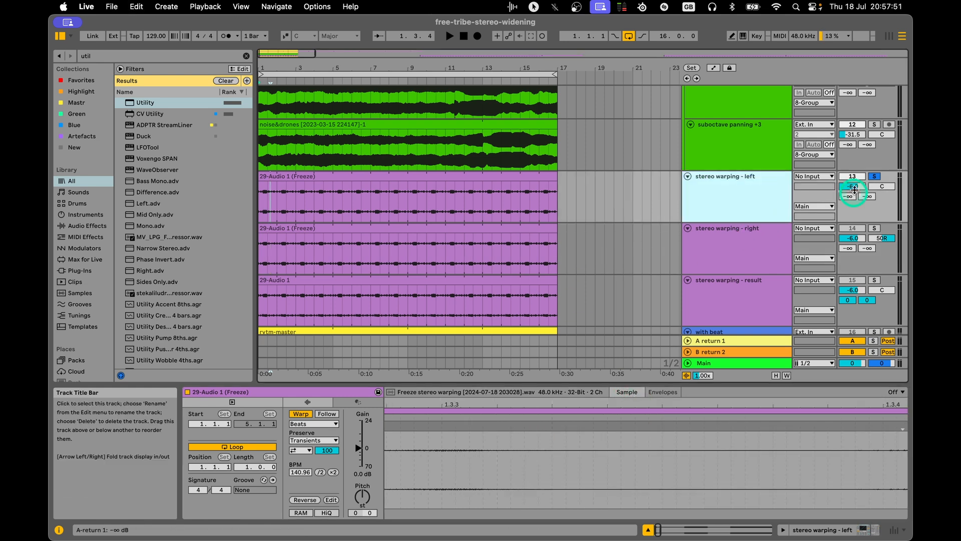
{"action": "left_click", "coordinate": [857, 529]}
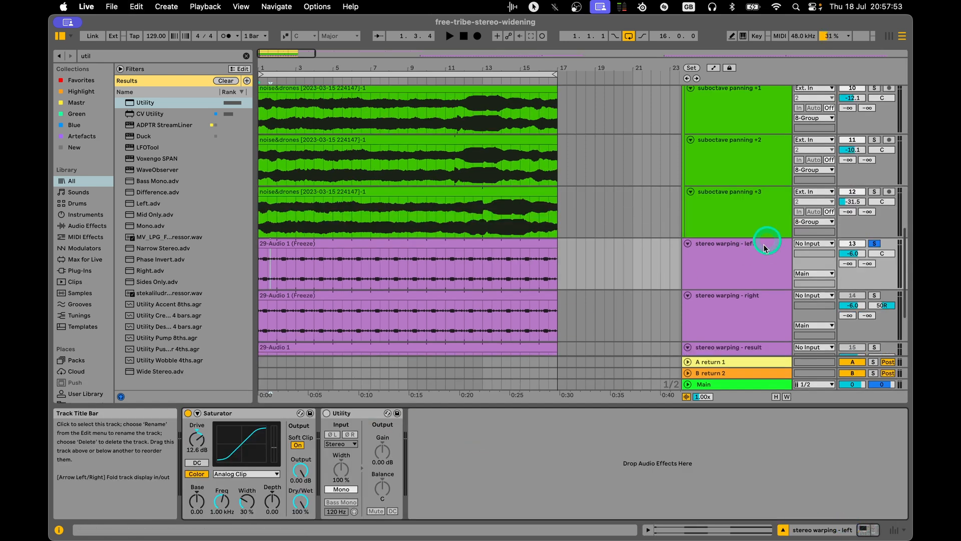
Solo the stereo warping - result track, start playback and turn on the track's EQ Eight.
{"action": "left_click", "coordinate": [766, 246]}
{"action": "scroll", "coordinate": [744, 275], "scroll_direction": "down", "scroll_amount": 3}
{"action": "left_click", "coordinate": [875, 287]}
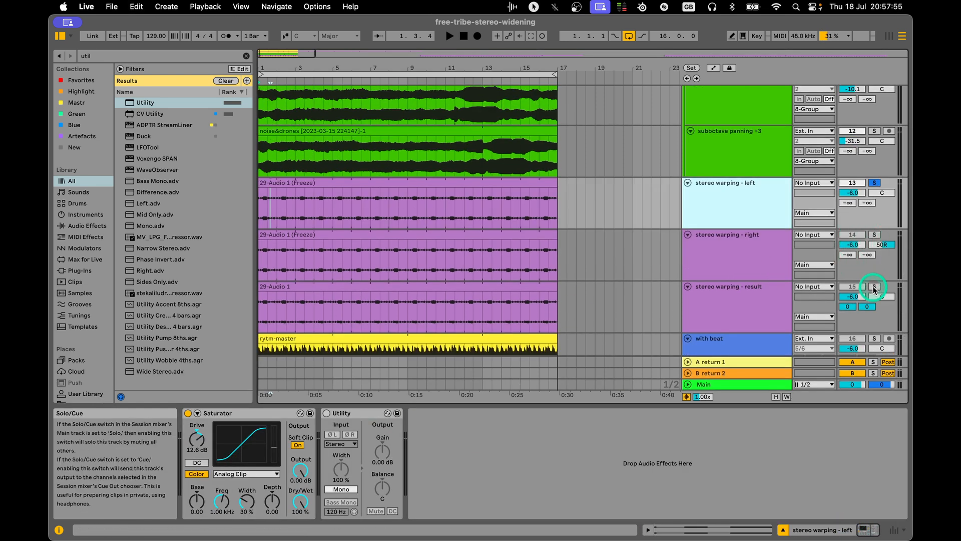
{"action": "left_click", "coordinate": [713, 317]}
{"action": "key", "text": "space"}
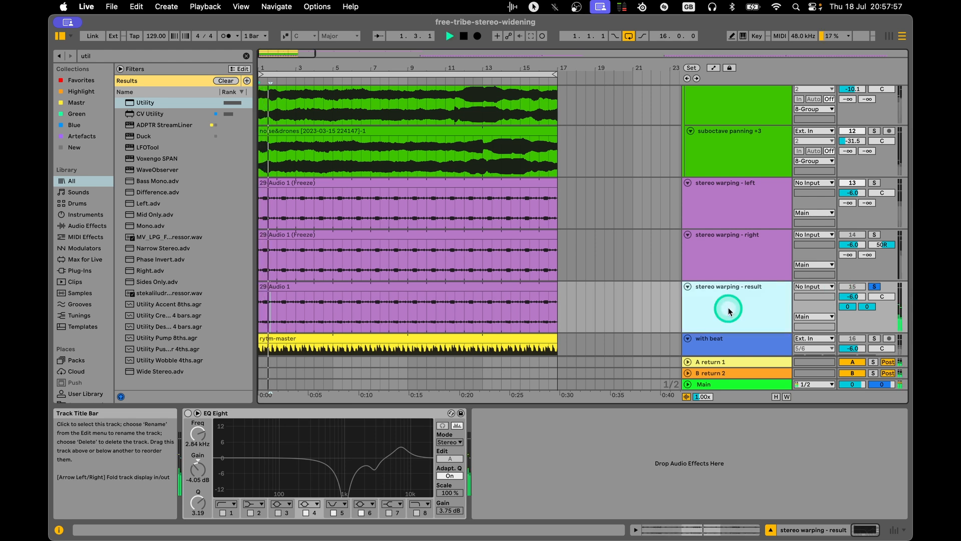
{"action": "scroll", "coordinate": [551, 266], "scroll_direction": "down", "scroll_amount": 3}
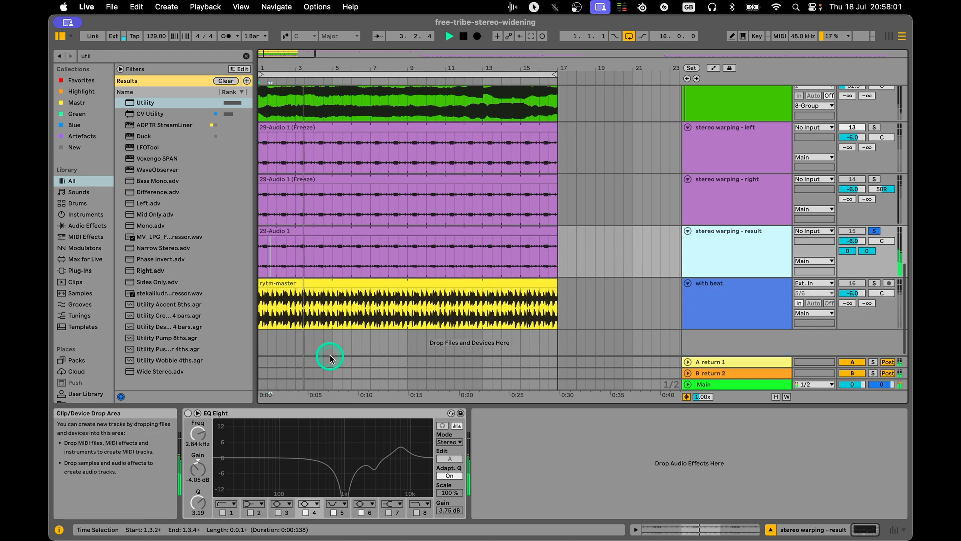
{"action": "left_click", "coordinate": [189, 413]}
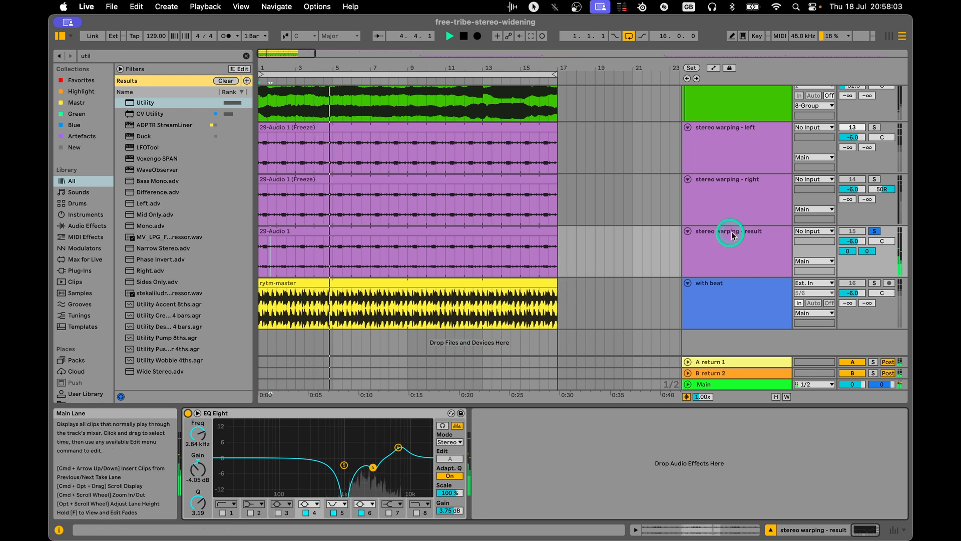
Solo the stereo warping - right and left tracks together with the left one panned to 50L, and play them.
{"action": "scroll", "coordinate": [741, 229], "scroll_direction": "up", "scroll_amount": 1}
{"action": "left_click", "coordinate": [754, 229]}
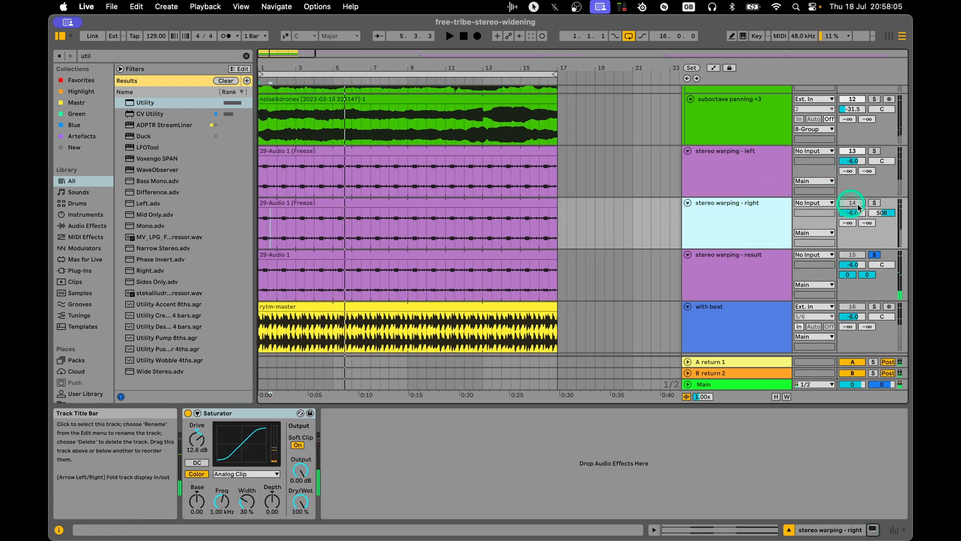
{"action": "left_click", "coordinate": [875, 204]}
{"action": "left_click", "coordinate": [876, 152]}
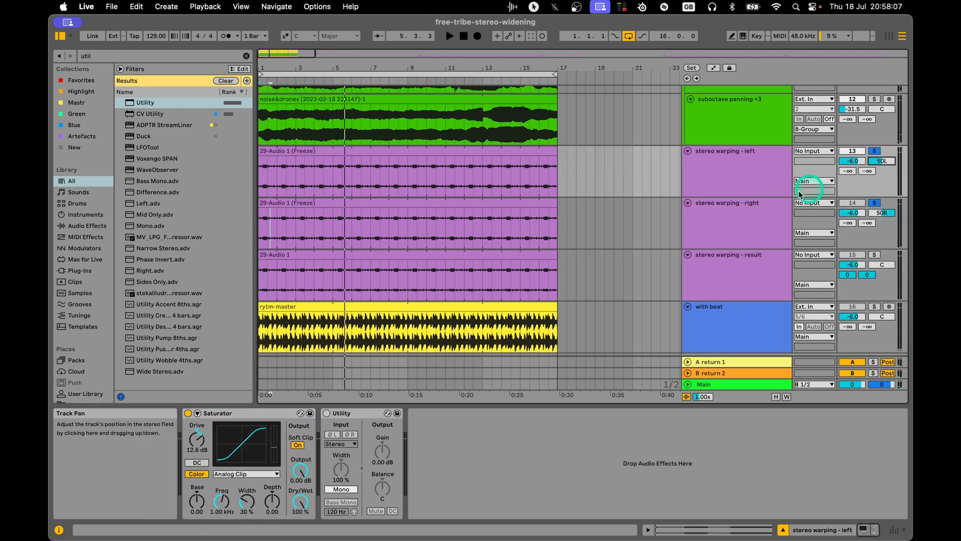
{"action": "key", "text": "space"}
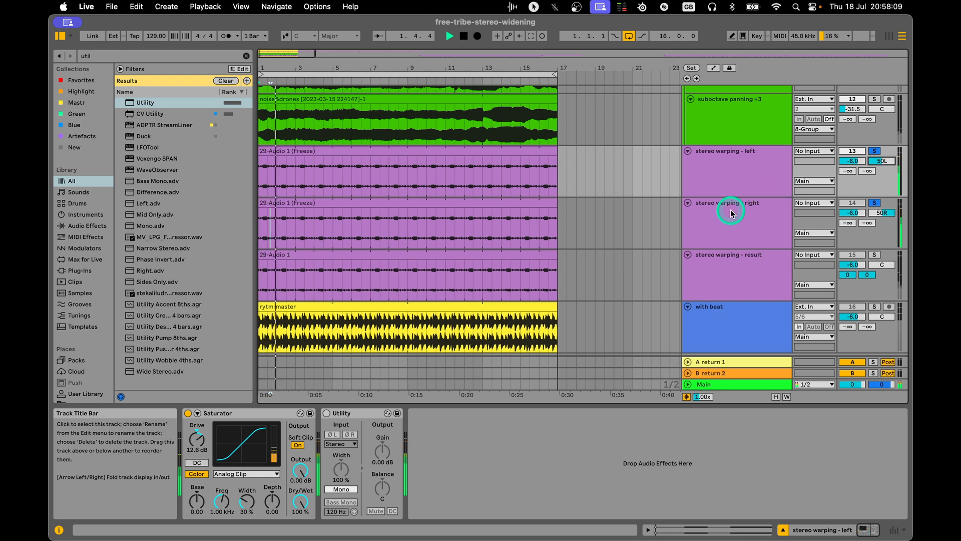
Add the with beat track to the soloed warping tracks and display its device chain.
{"action": "scroll", "coordinate": [753, 220], "scroll_direction": "down", "scroll_amount": 2}
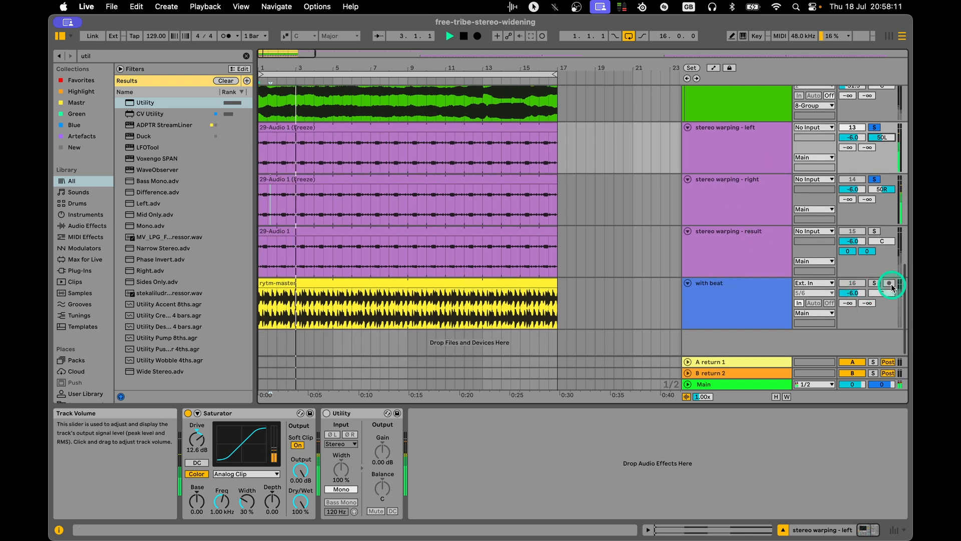
{"action": "left_click", "coordinate": [876, 284]}
{"action": "left_click", "coordinate": [735, 302]}
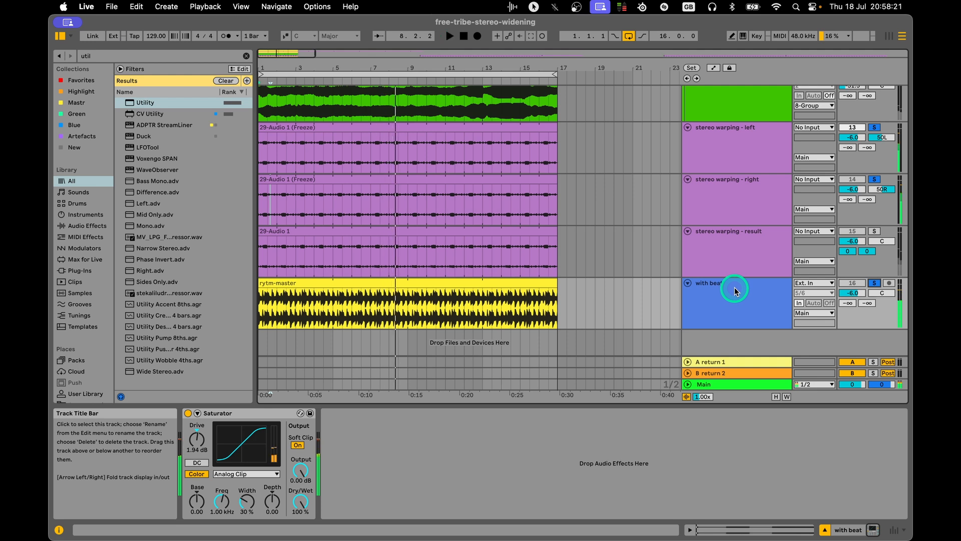
Select the stereo warping - result track and clear the solo on all tracks.
{"action": "left_click", "coordinate": [729, 248]}
{"action": "left_click", "coordinate": [875, 230]}
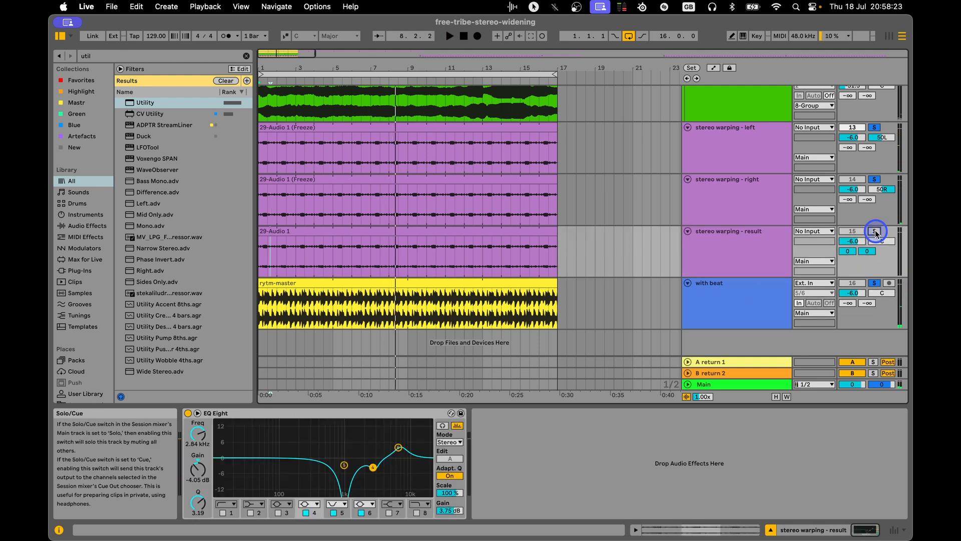
{"action": "left_click", "coordinate": [875, 231]}
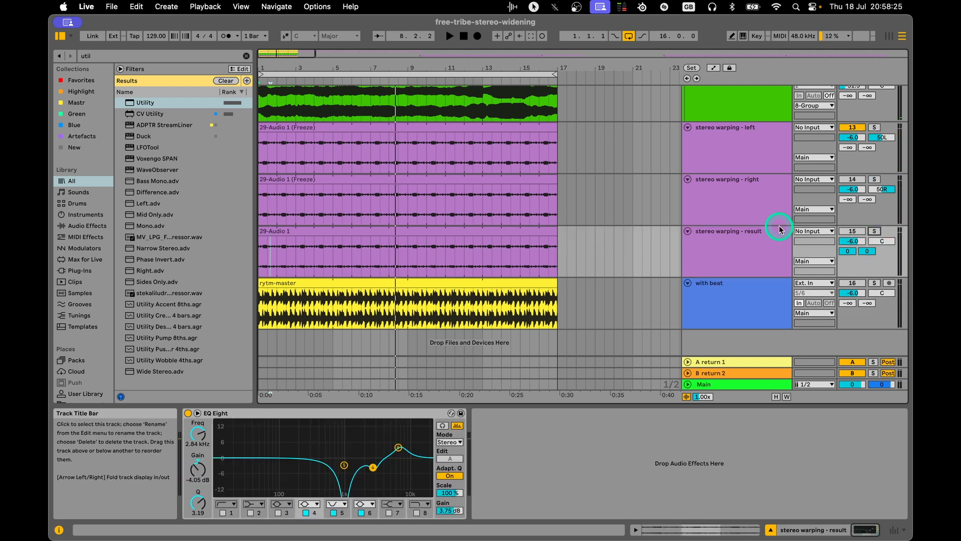